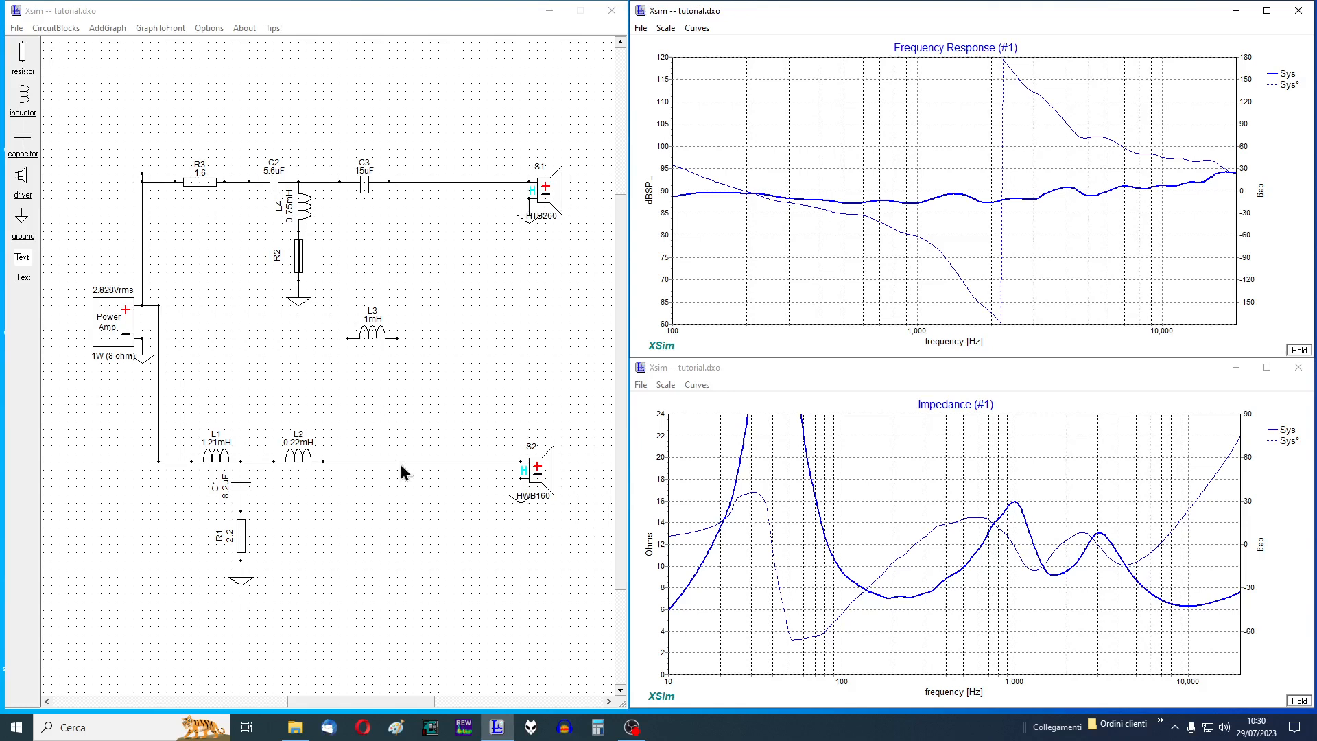
# Delete the crossover components in the S1 branch, including the loose inductor L3, and those in the S2 branch.
pyautogui.moveTo(158, 124); pyautogui.dragTo(430, 380)
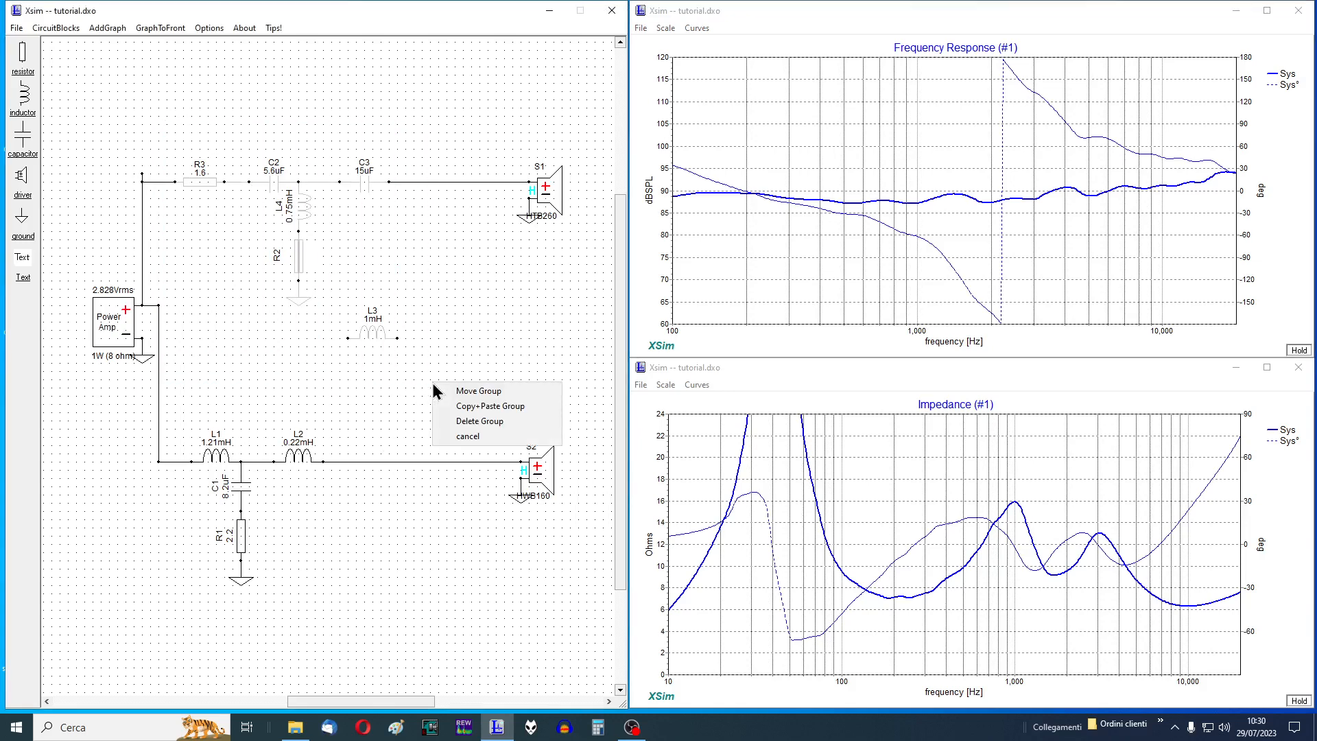
pyautogui.click(488, 421)
pyautogui.moveTo(191, 423); pyautogui.dragTo(375, 598)
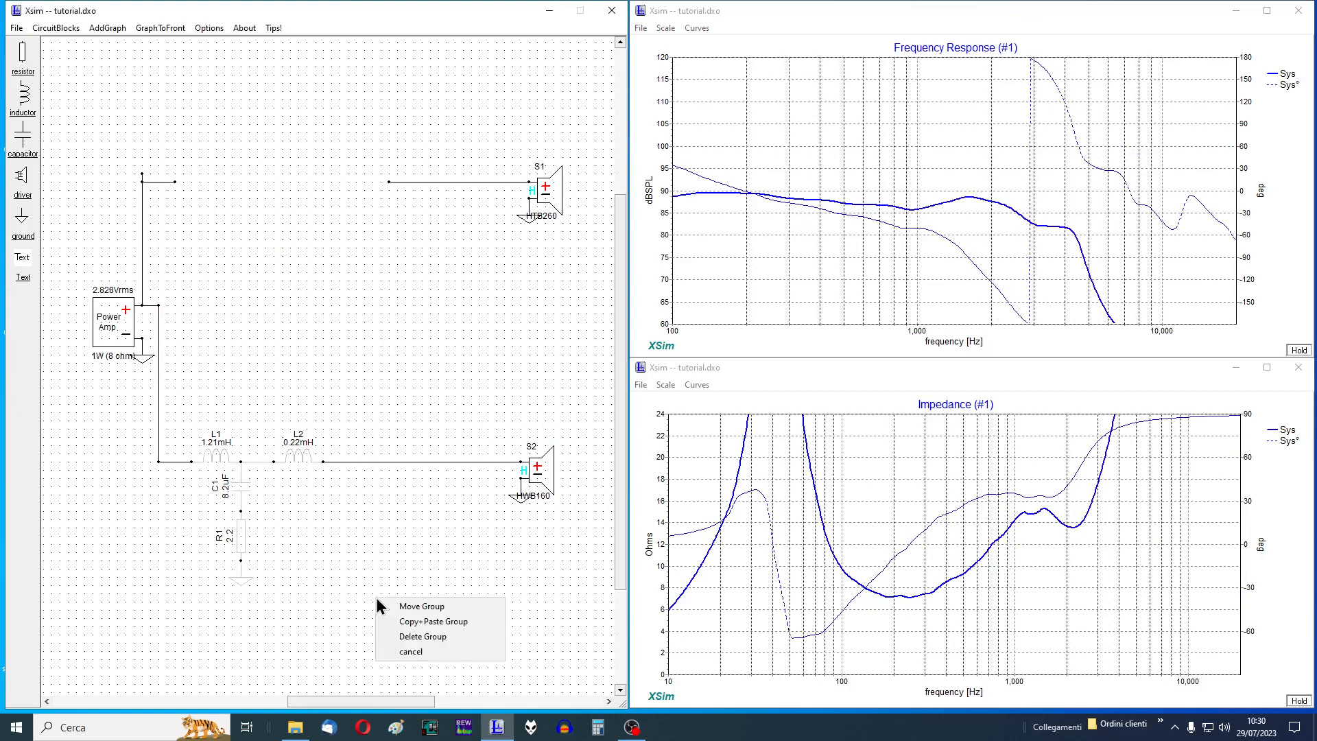
pyautogui.click(397, 638)
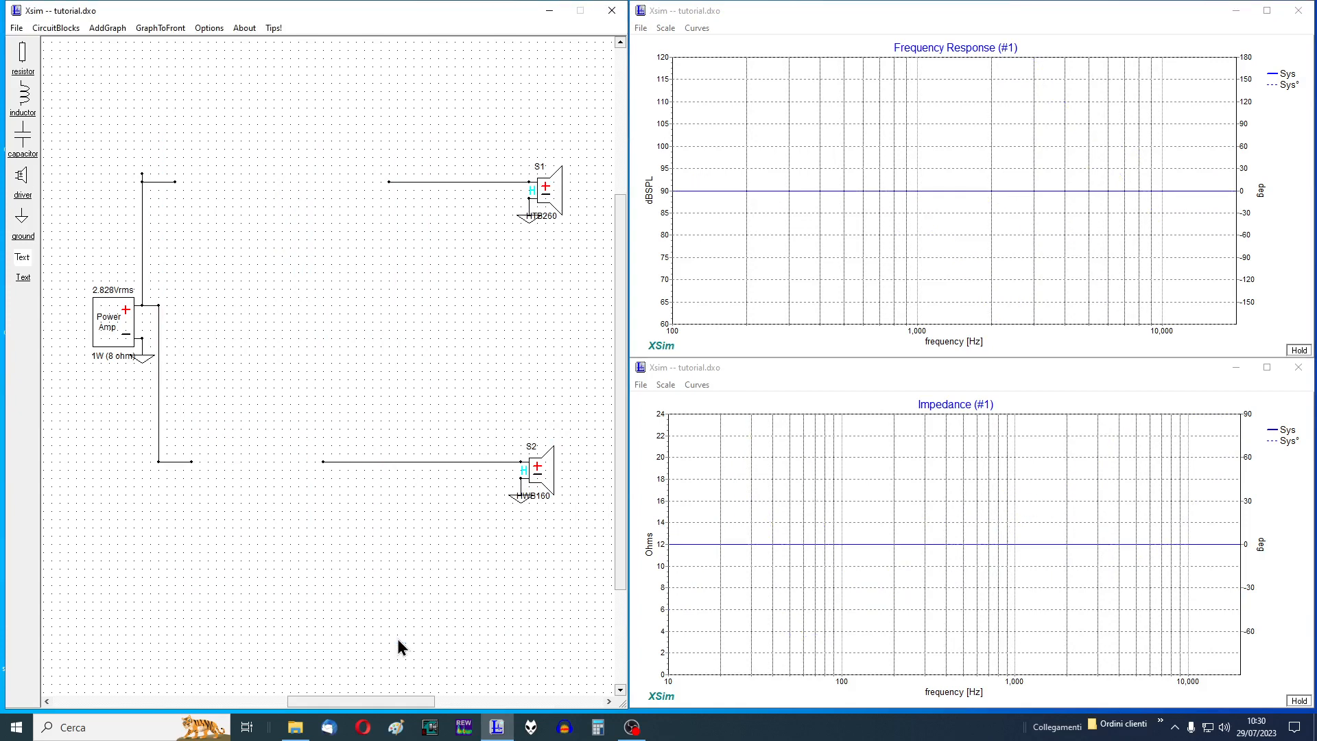
# Delete the leftover wires at the S2 and S1 inputs and the short horizontal stub on the amplifier's upper line.
pyautogui.rightClick(385, 463)
pyautogui.click(359, 506)
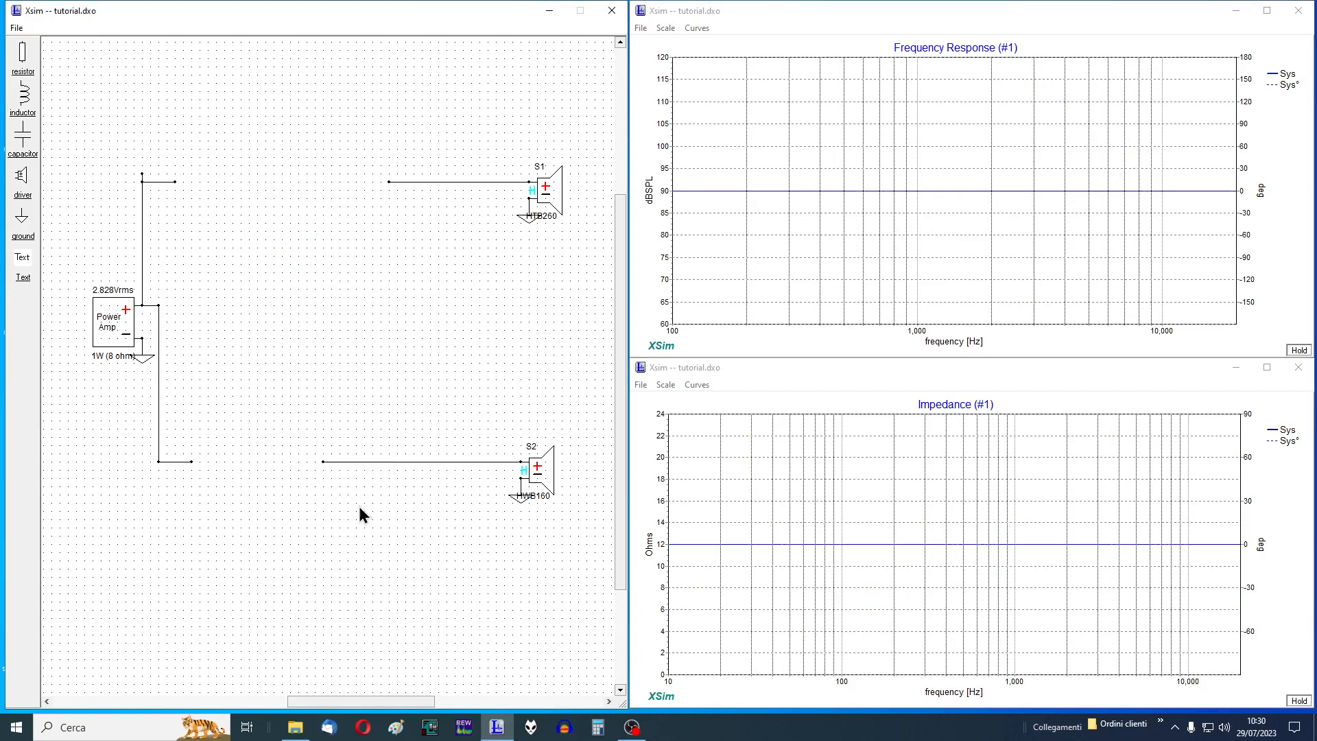
pyautogui.rightClick(420, 183)
pyautogui.click(393, 227)
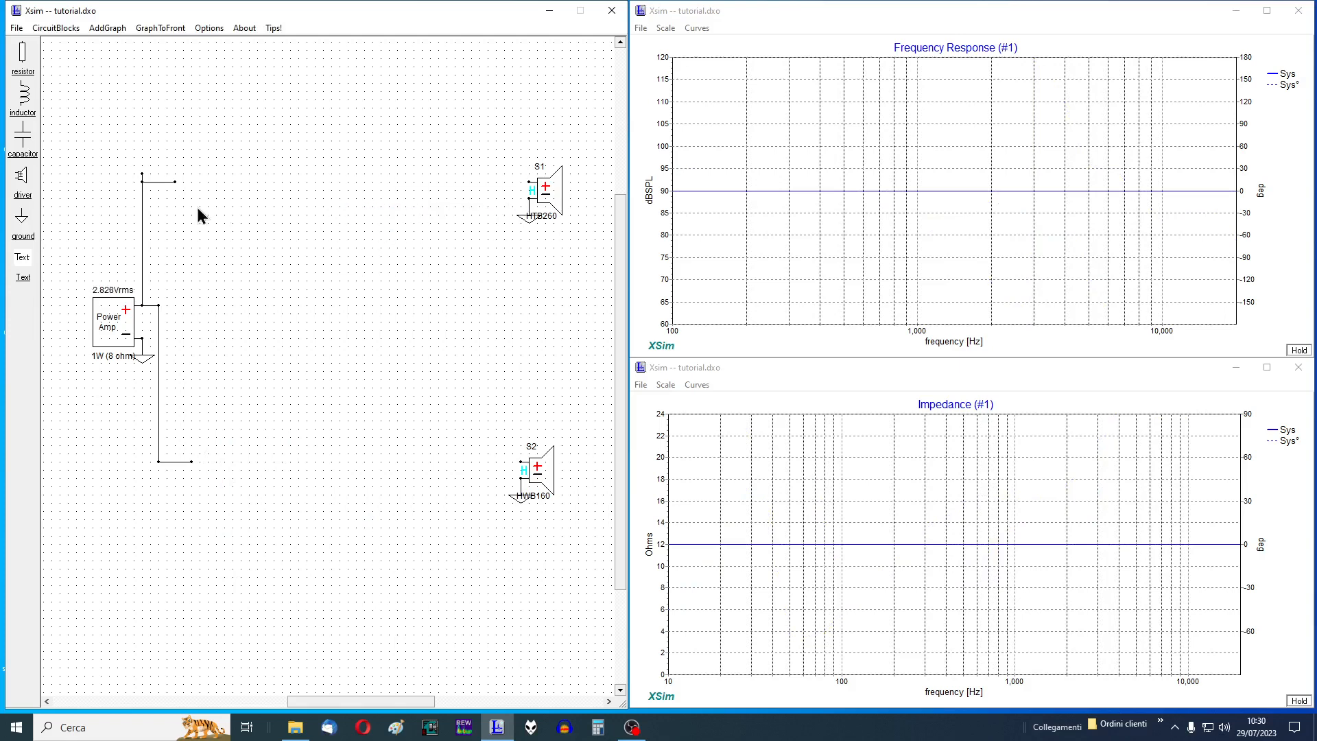
pyautogui.rightClick(156, 184)
pyautogui.click(155, 226)
# Look through the list of available subcircuit macros in the CircuitBlocks folder.
pyautogui.click(50, 28)
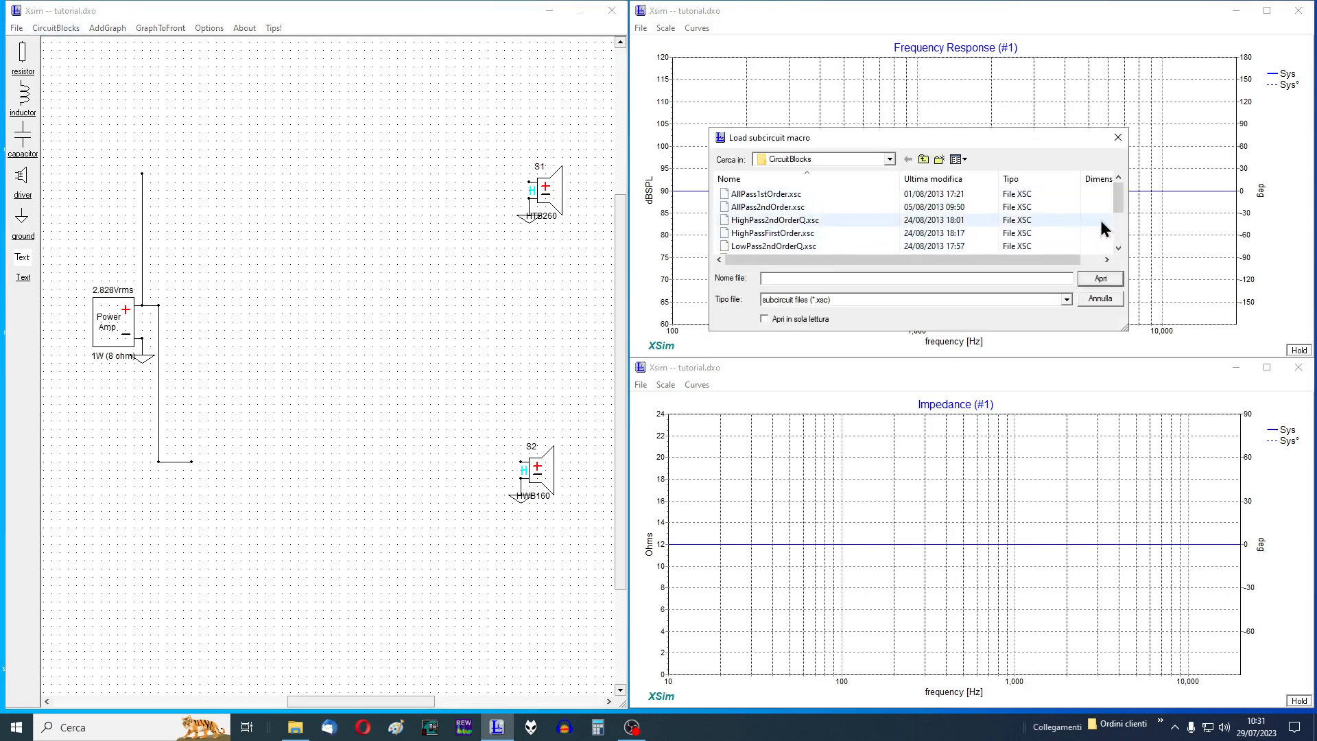
pyautogui.moveTo(1115, 198)
pyautogui.mouseDown()
pyautogui.moveTo(1114, 237)
pyautogui.moveTo(1118, 191)
pyautogui.mouseUp()
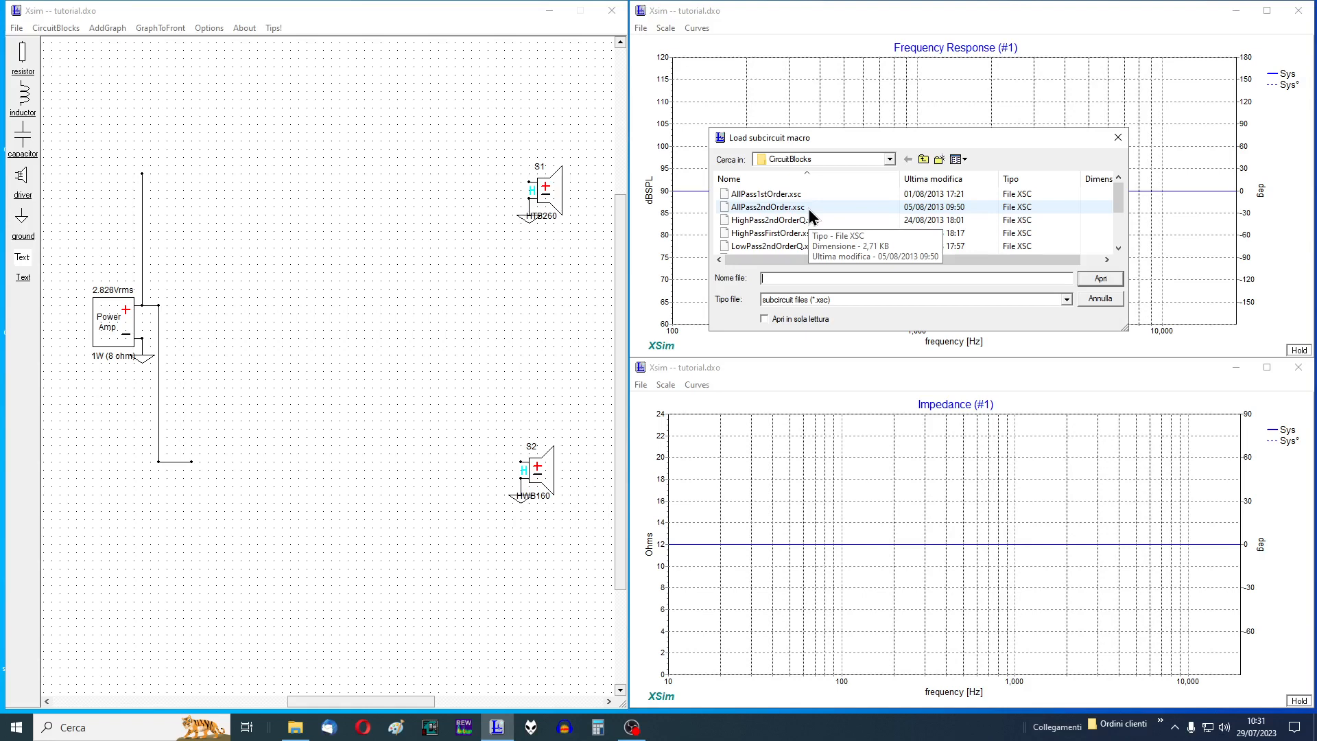
pyautogui.click(1118, 249)
pyautogui.click(1118, 249)
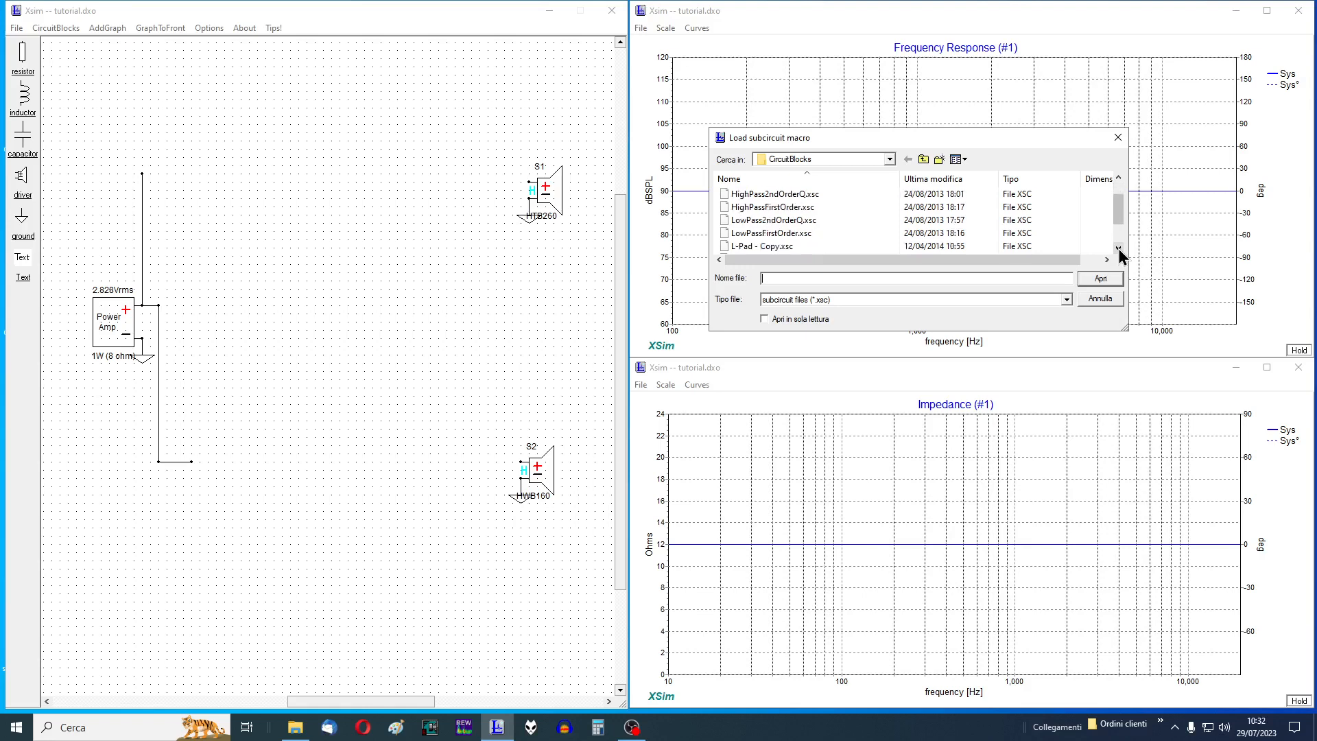
pyautogui.click(1118, 249)
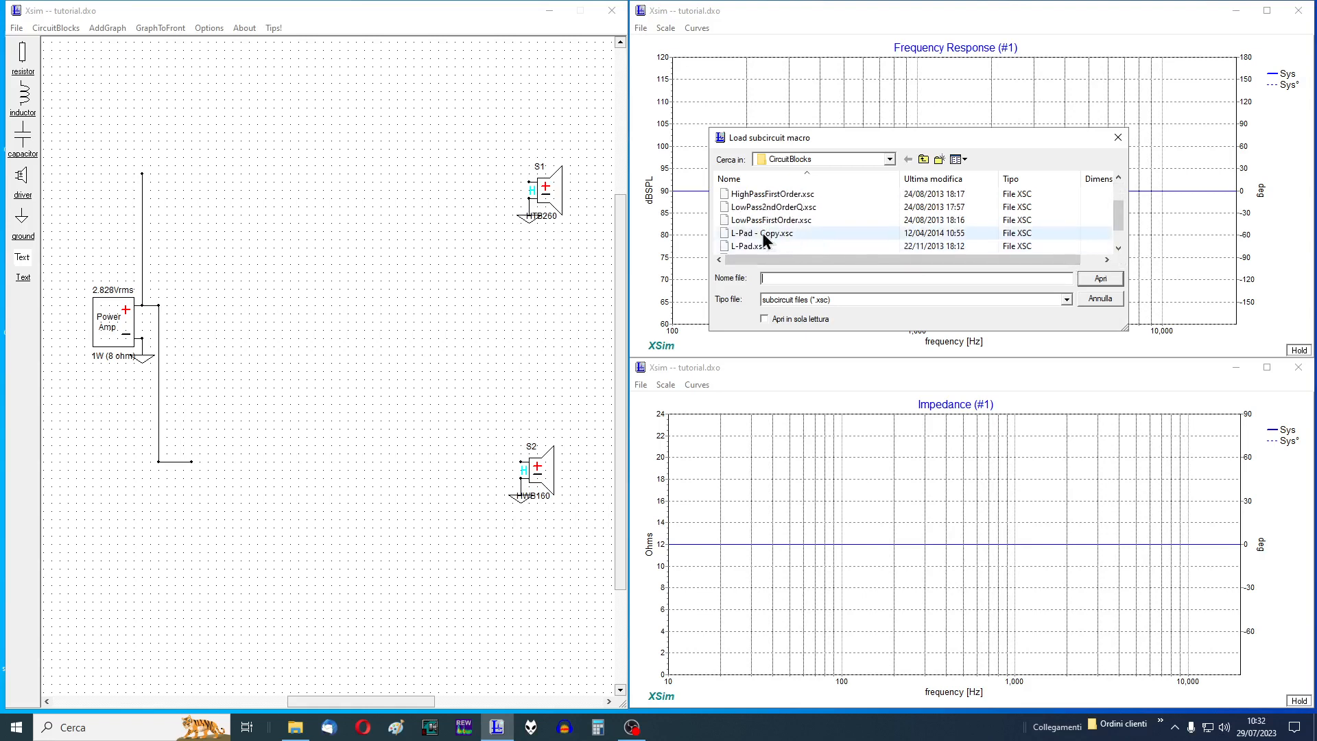
pyautogui.click(1118, 248)
pyautogui.click(1118, 249)
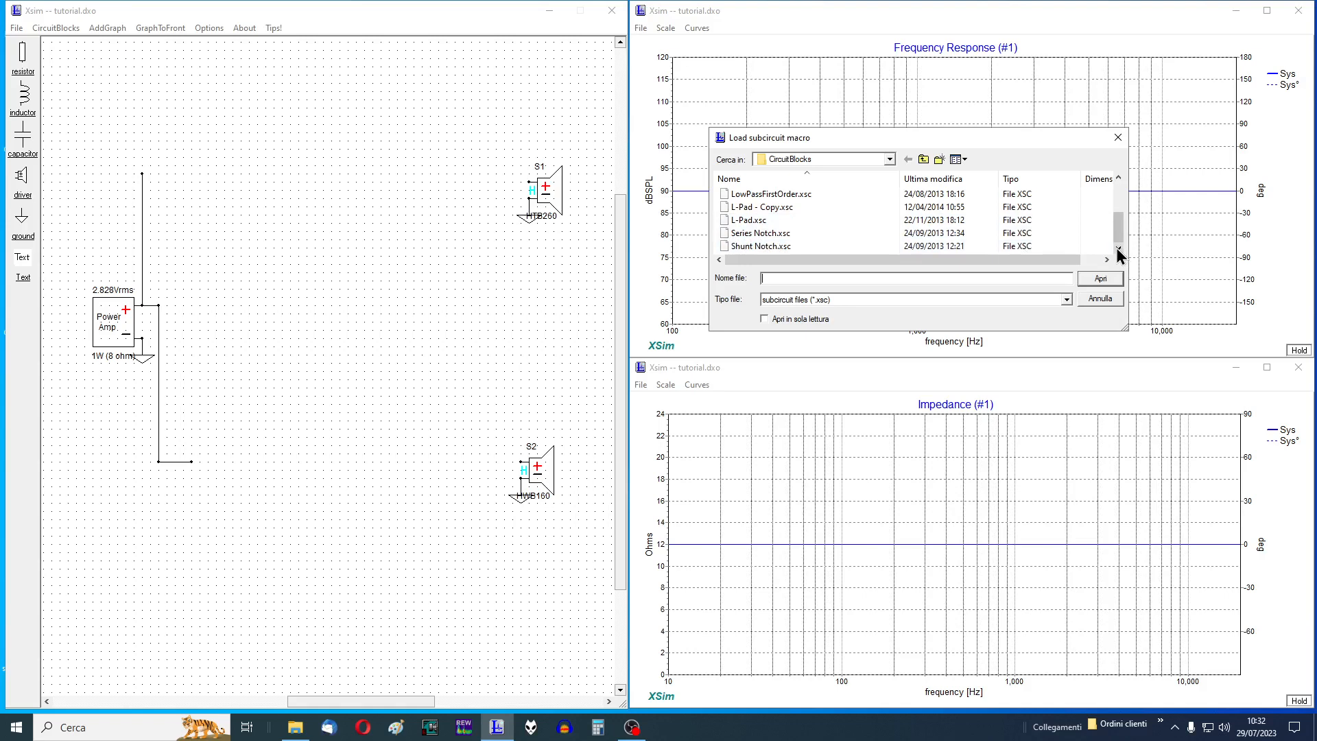
pyautogui.moveTo(1121, 225); pyautogui.dragTo(1121, 191)
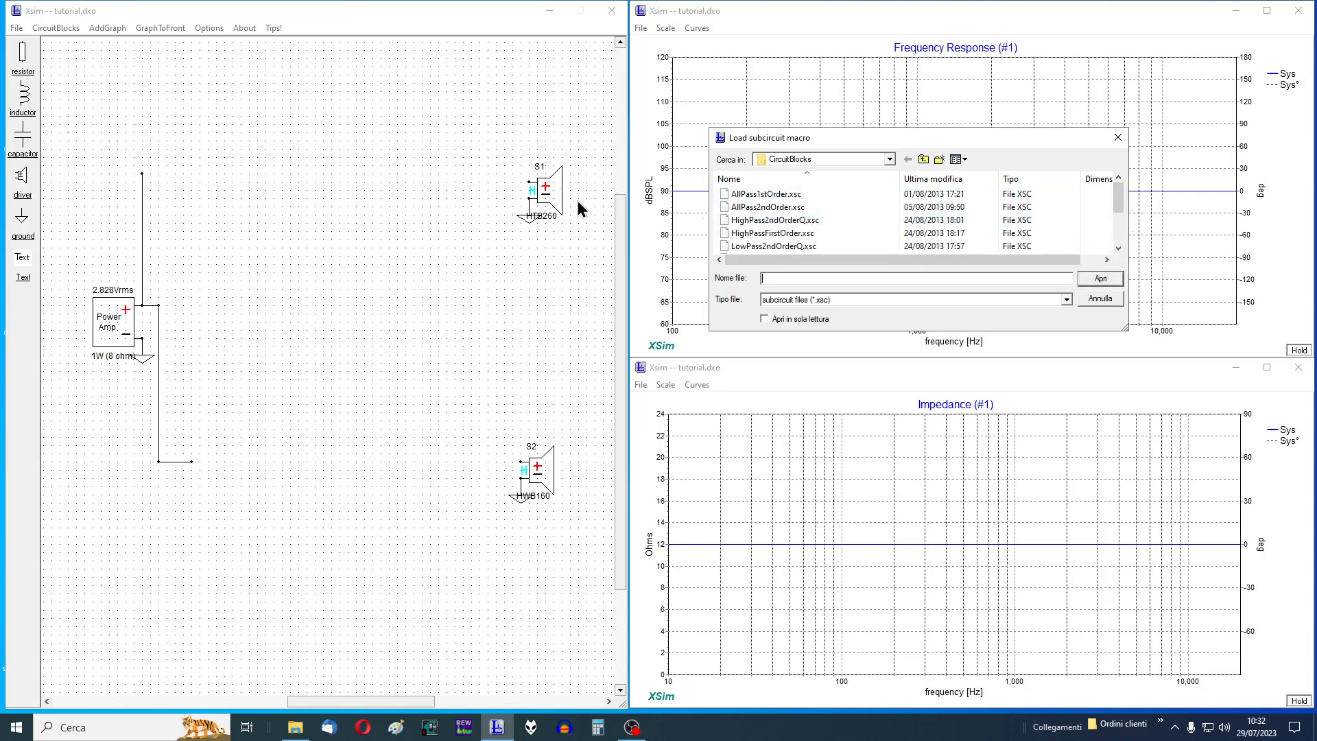
# Insert the HighPass2ndOrderQ.xsc circuit block between the amplifier's upper line and S1, keeping its default tuning.
pyautogui.doubleClick(763, 221)
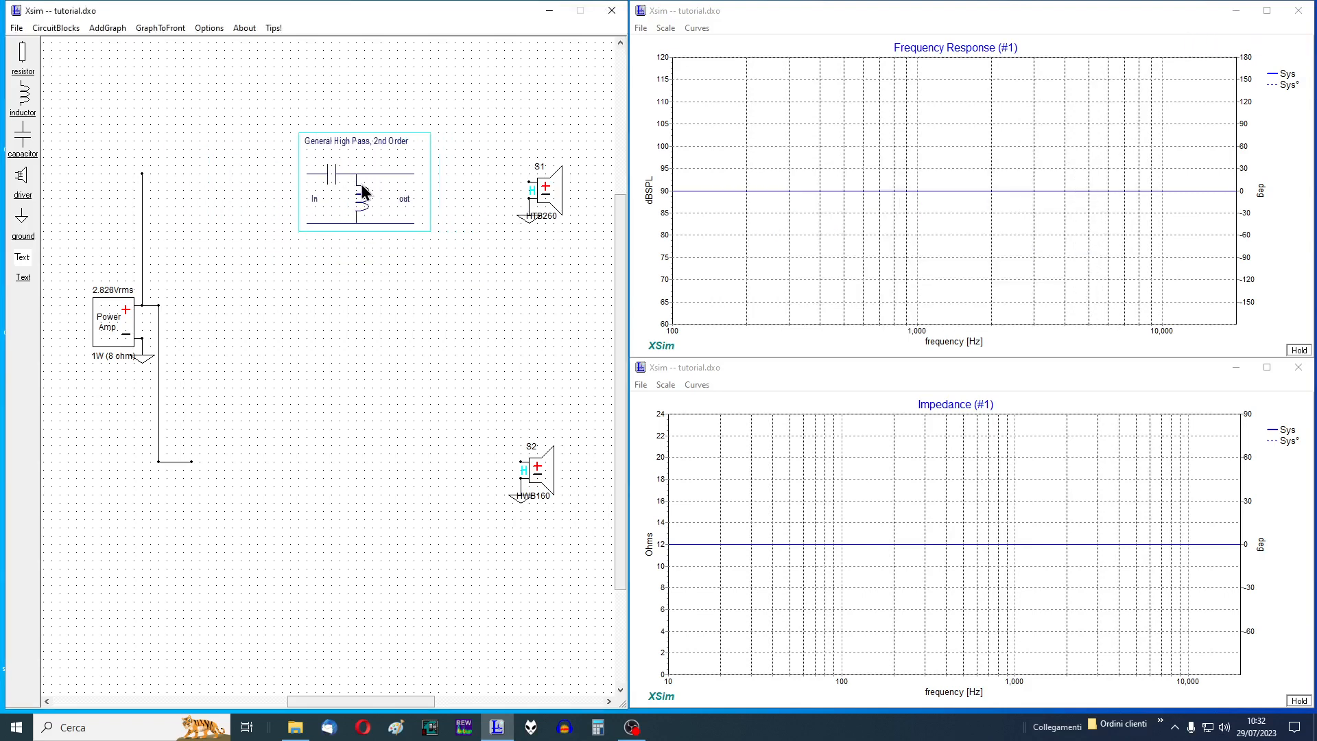
pyautogui.click(361, 183)
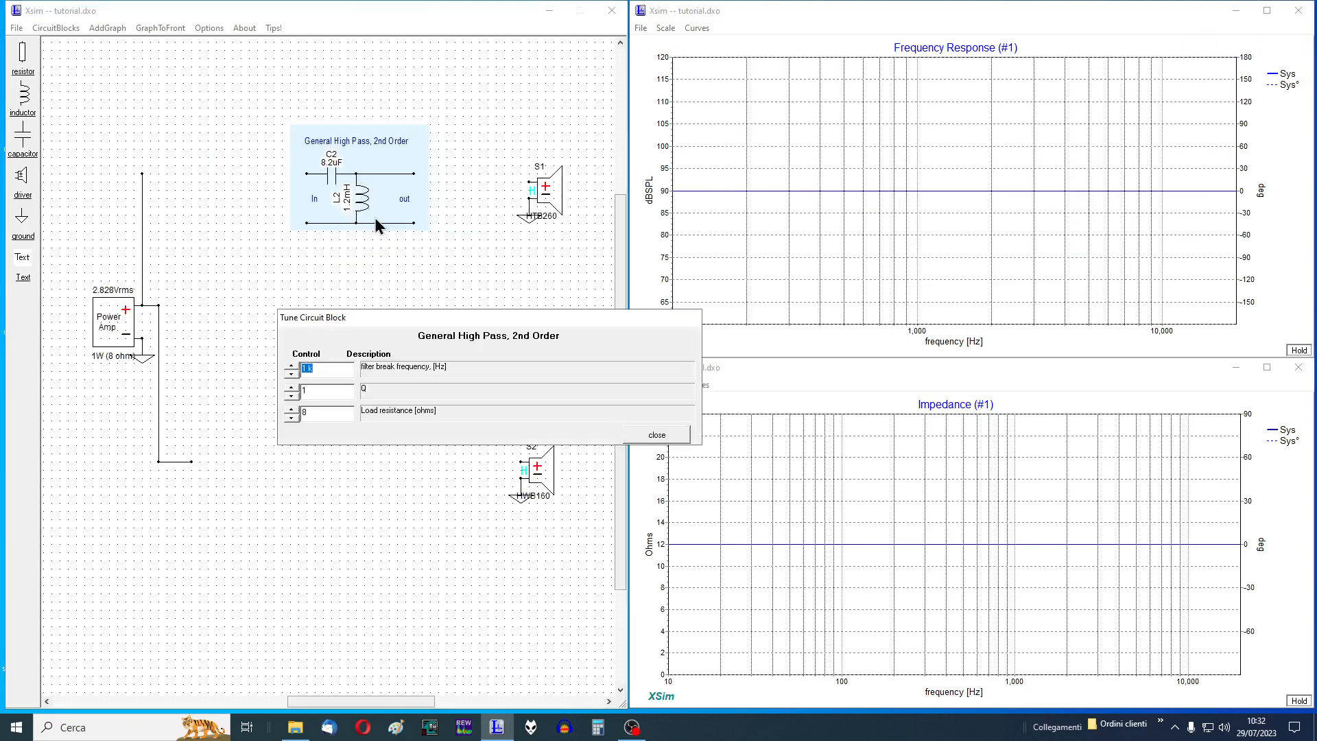
pyautogui.click(655, 438)
# Insert the L-Pad.xsc circuit block between the high-pass block and S1, keeping its default tuning.
pyautogui.click(53, 28)
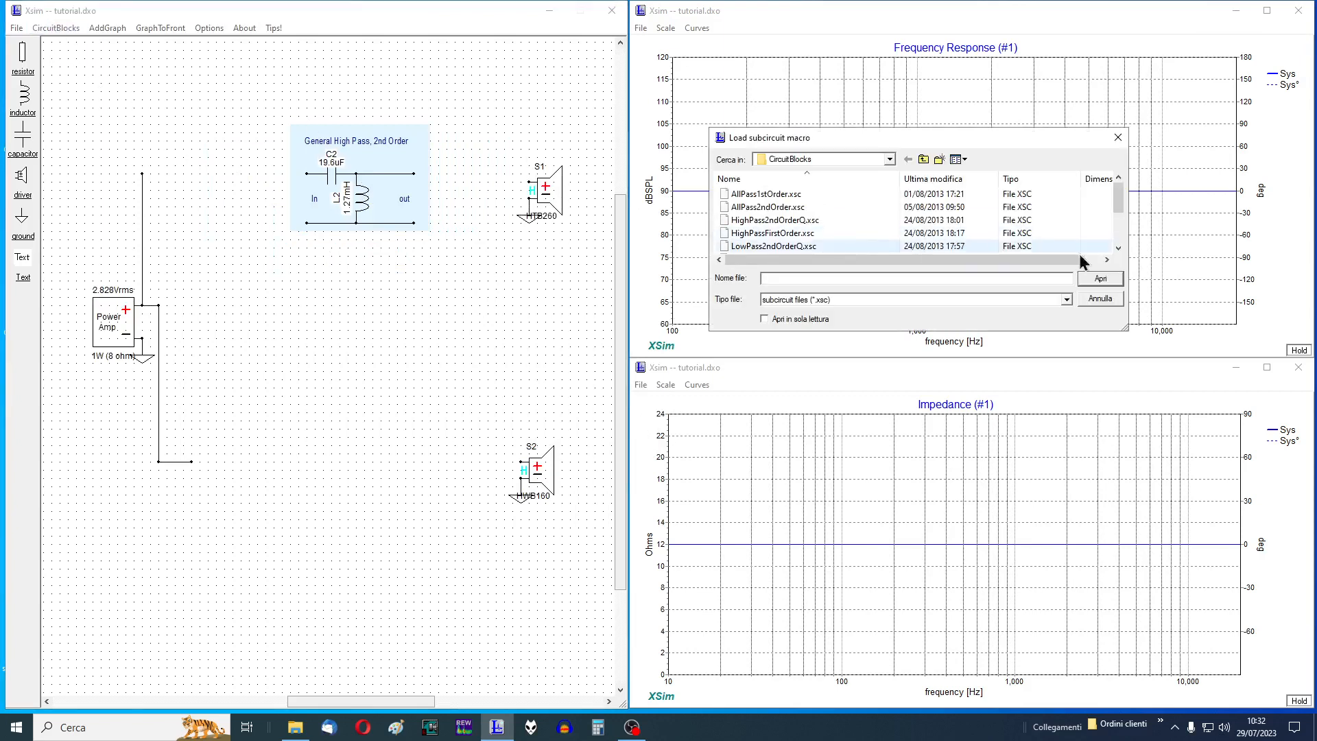
pyautogui.click(1118, 248)
pyautogui.click(1118, 248)
pyautogui.click(1118, 247)
pyautogui.click(1118, 248)
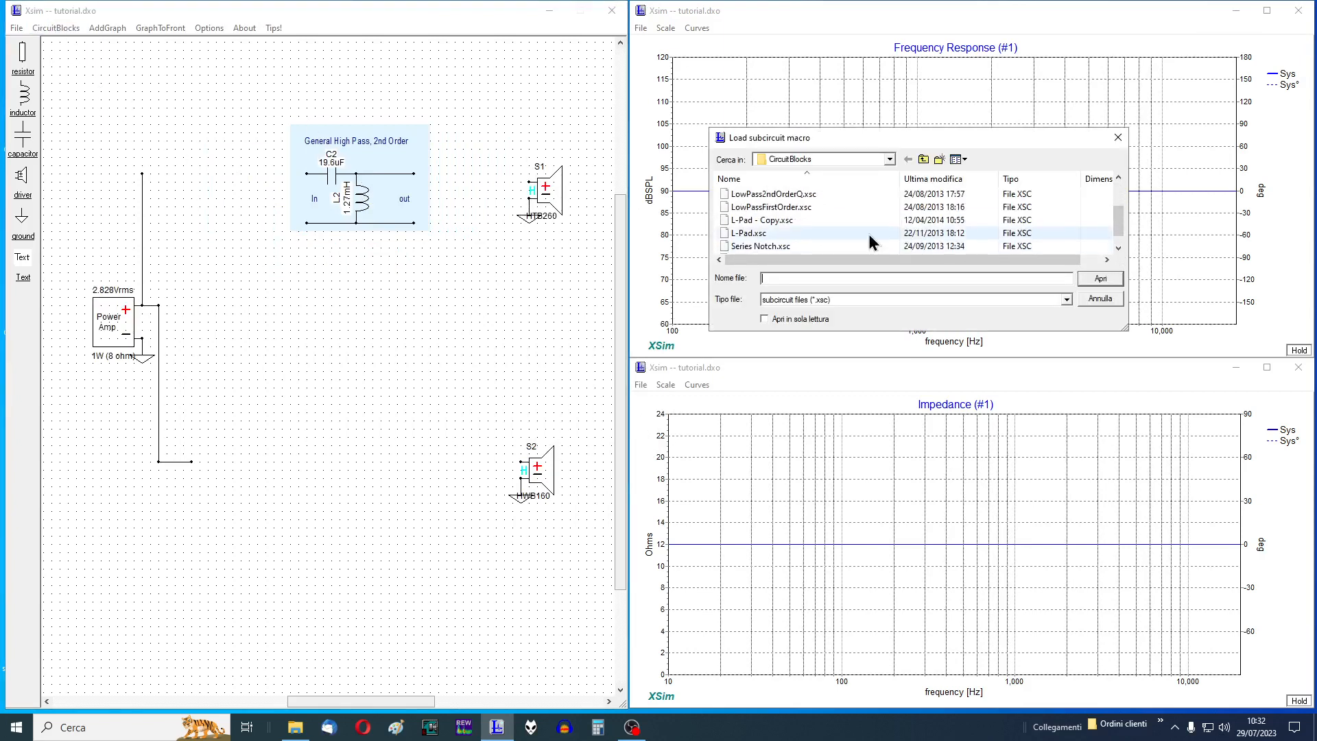
pyautogui.doubleClick(763, 235)
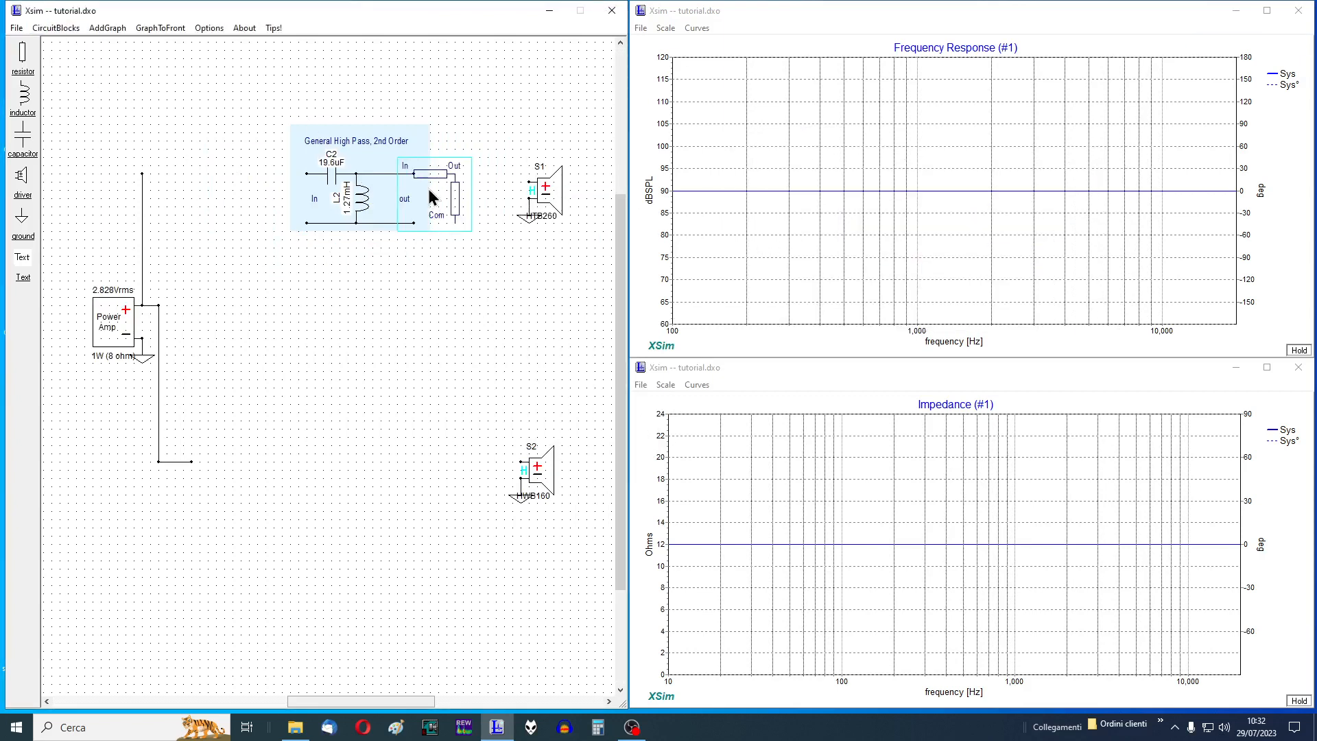
pyautogui.click(466, 192)
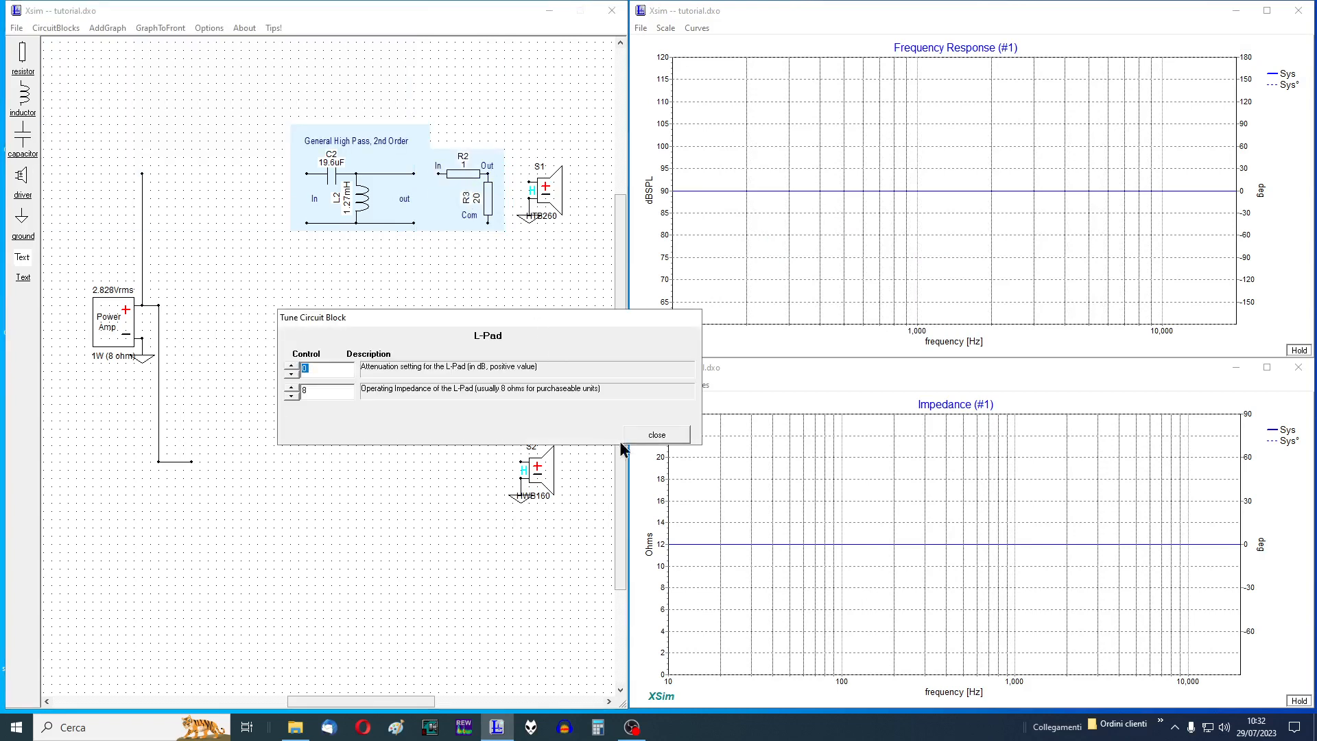
pyautogui.click(655, 435)
# Align the L-Pad and high-pass blocks with S1's positive terminal and wire the L-Pad output to it.
pyautogui.moveTo(462, 197); pyautogui.dragTo(478, 206)
pyautogui.moveTo(359, 186)
pyautogui.mouseDown()
pyautogui.moveTo(382, 207)
pyautogui.moveTo(374, 187)
pyautogui.mouseUp()
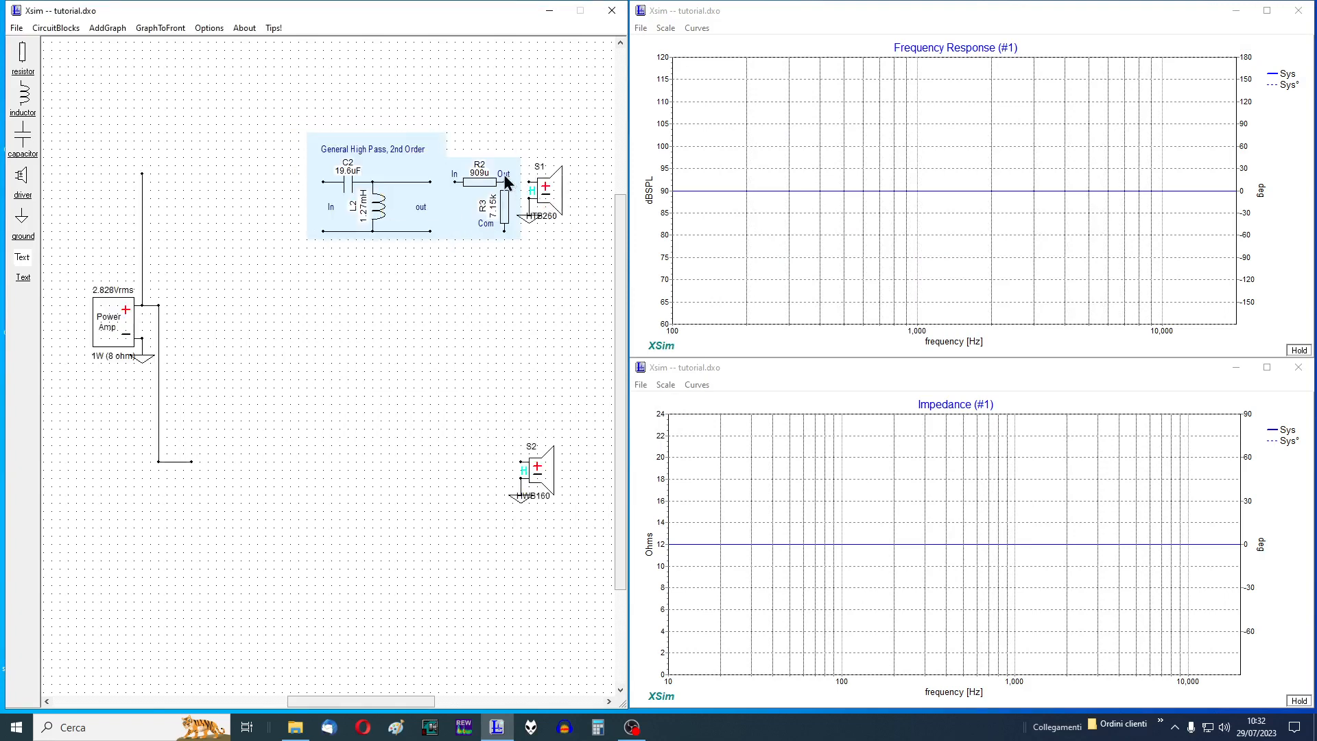
pyautogui.moveTo(505, 183); pyautogui.dragTo(414, 315)
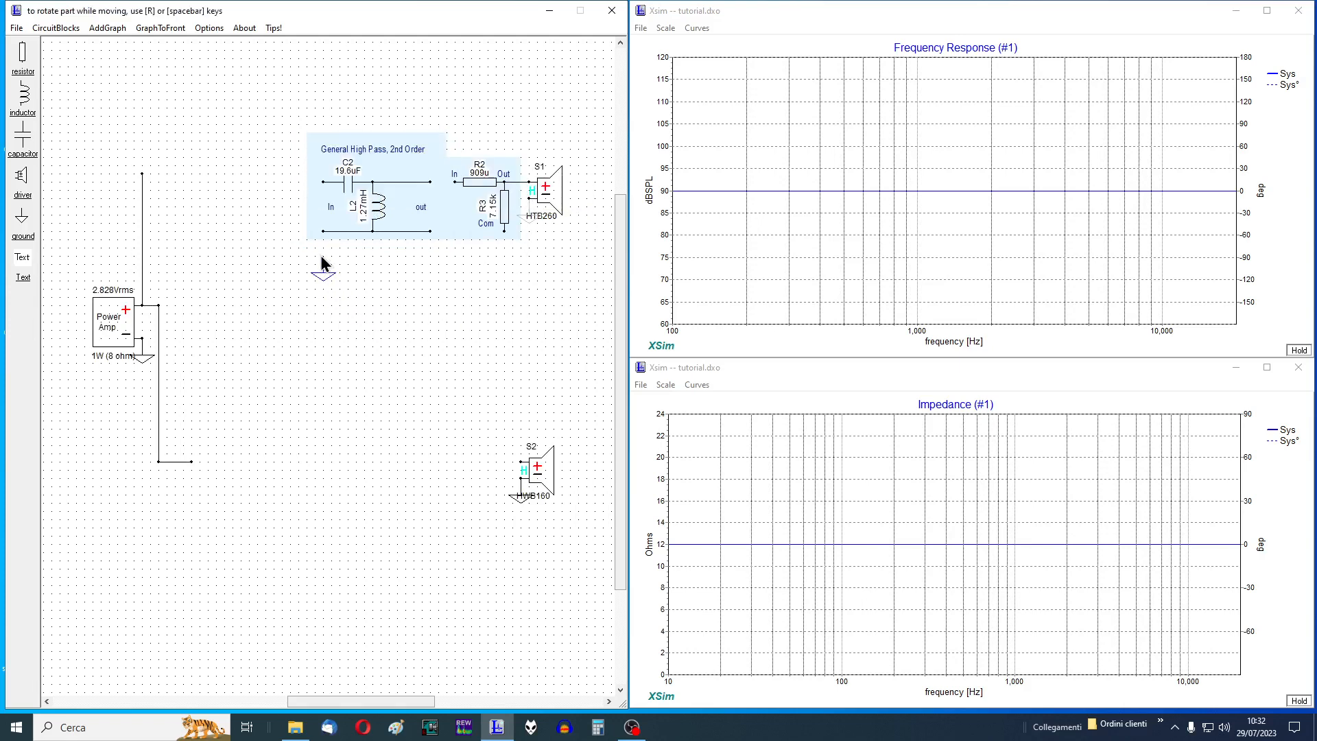
# Move S1's ground to the high-pass block's common line and wire the block to the amplifier, the L-Pad and S1's negative terminal.
pyautogui.moveTo(322, 258); pyautogui.dragTo(323, 237)
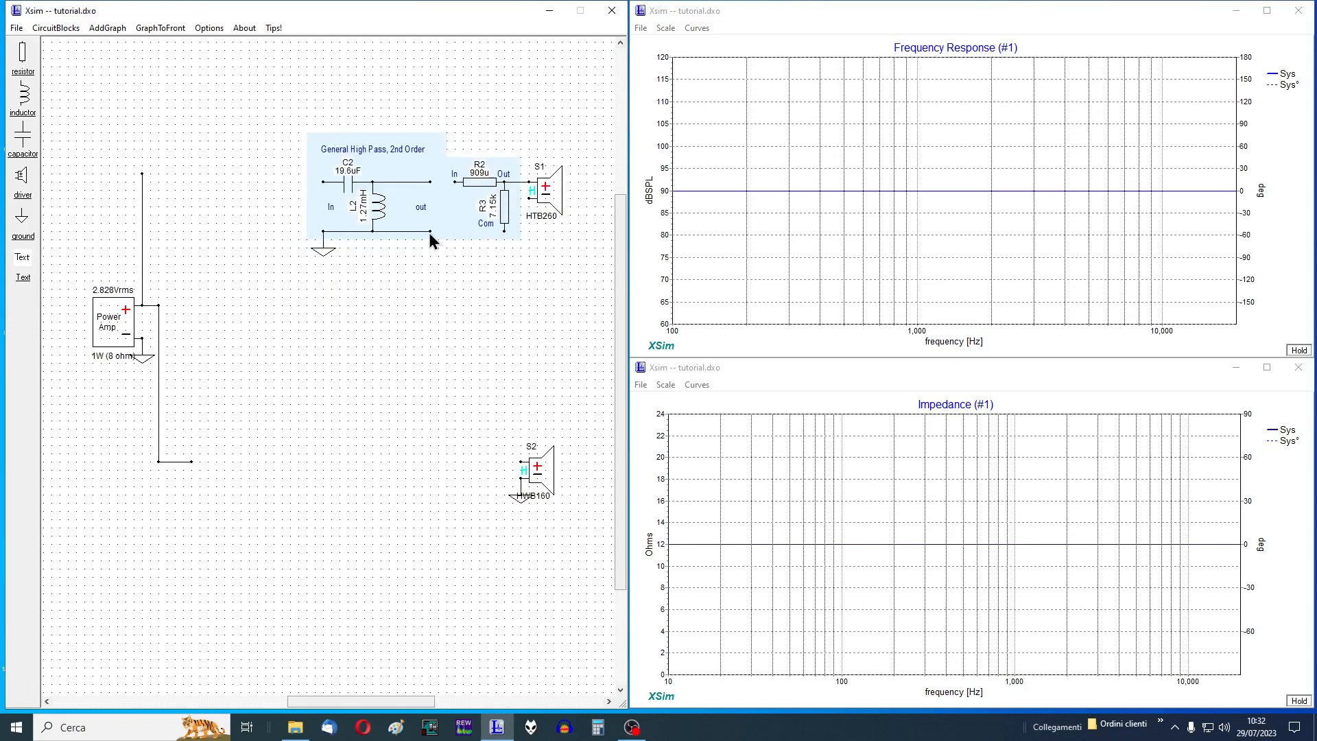
pyautogui.moveTo(430, 233); pyautogui.dragTo(504, 231)
pyautogui.moveTo(432, 183)
pyautogui.mouseDown()
pyautogui.moveTo(474, 193)
pyautogui.moveTo(455, 182)
pyautogui.mouseUp()
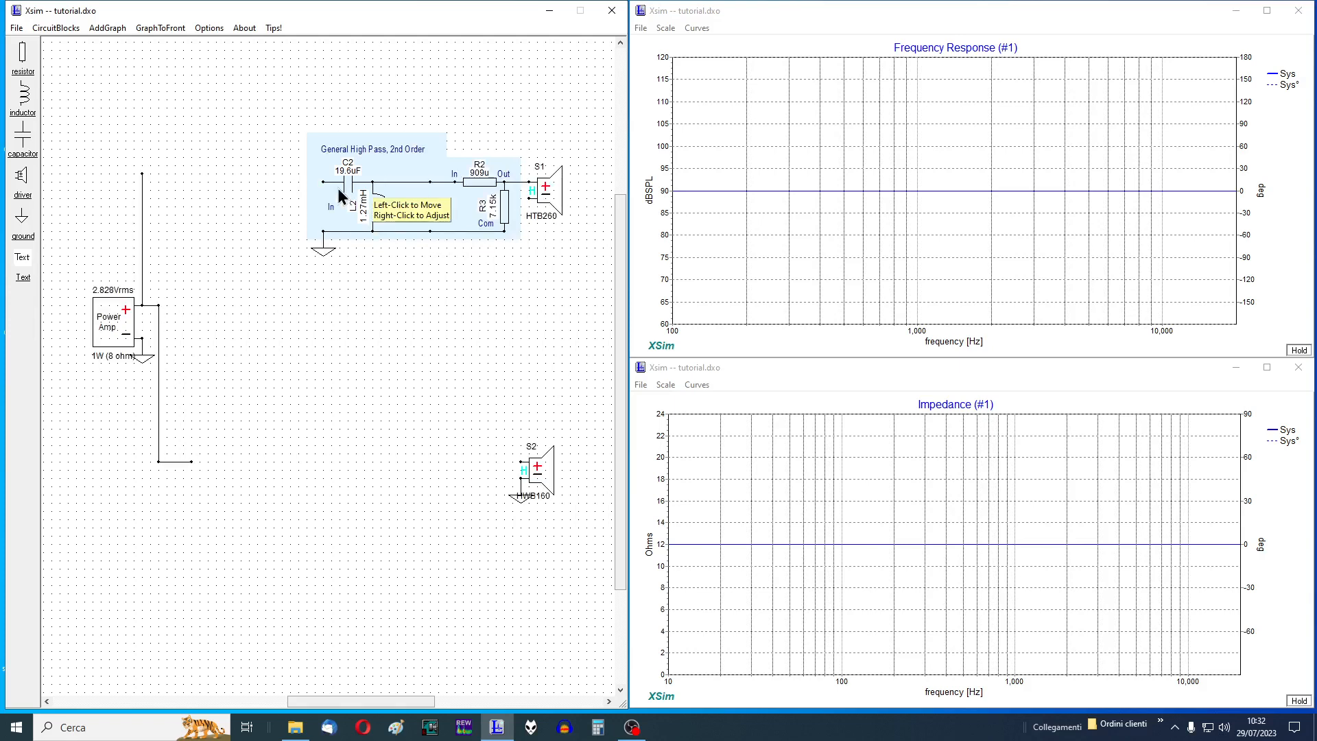
pyautogui.moveTo(323, 182); pyautogui.dragTo(159, 219)
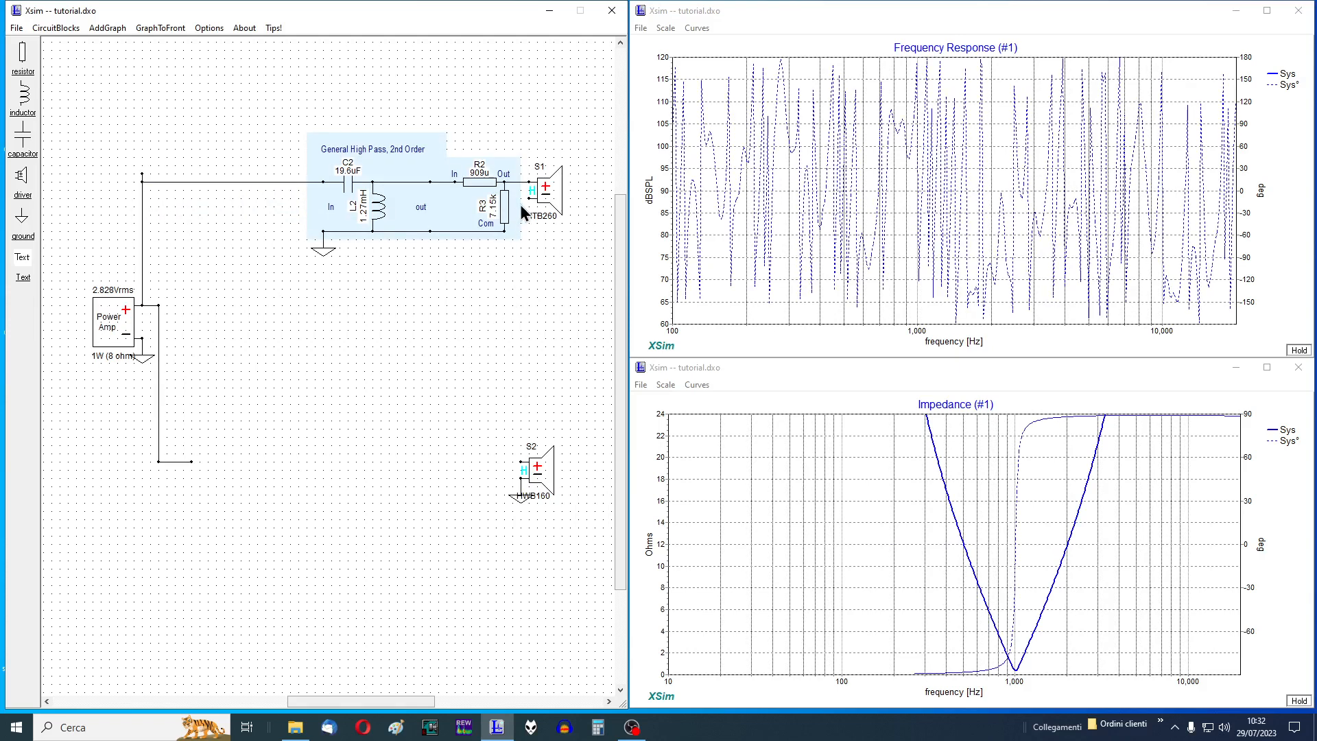
pyautogui.moveTo(529, 200); pyautogui.dragTo(532, 235)
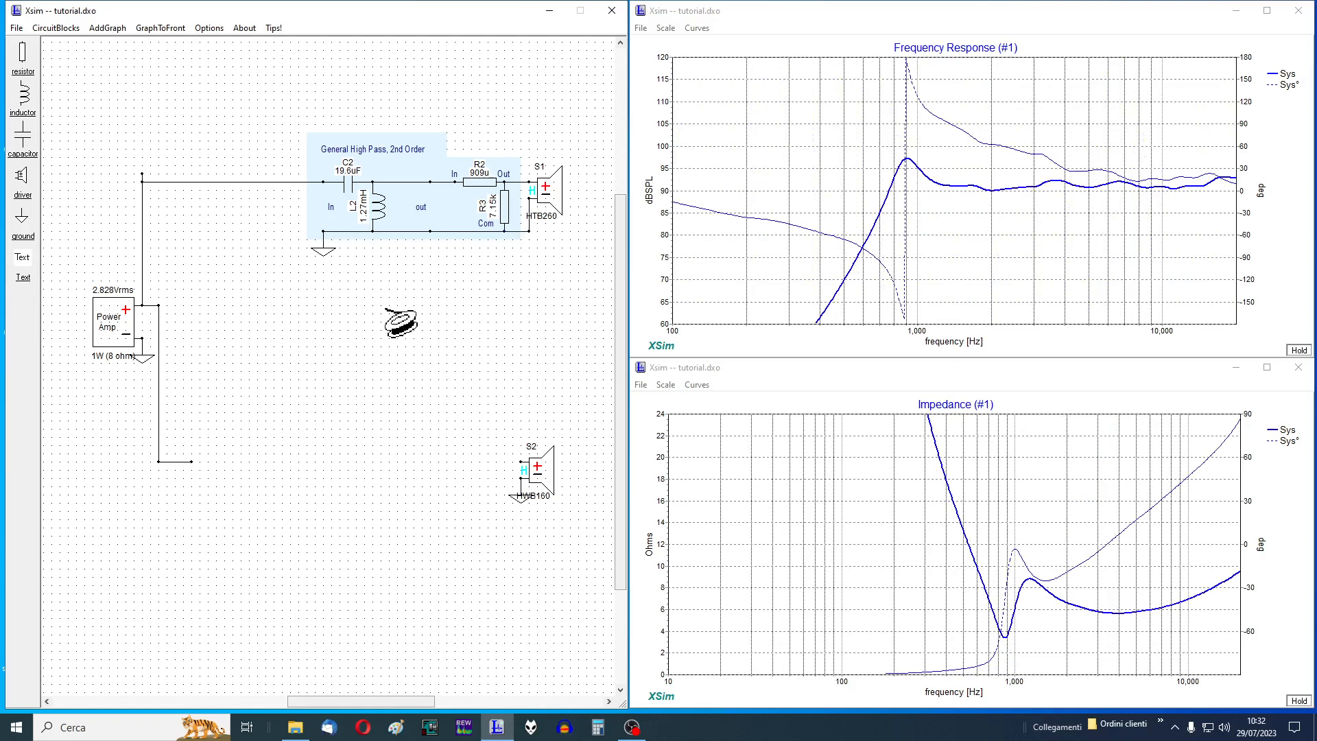
# Tune the second-order high-pass block, raising its filter break frequency to about 1.874 kHz.
pyautogui.rightClick(368, 209)
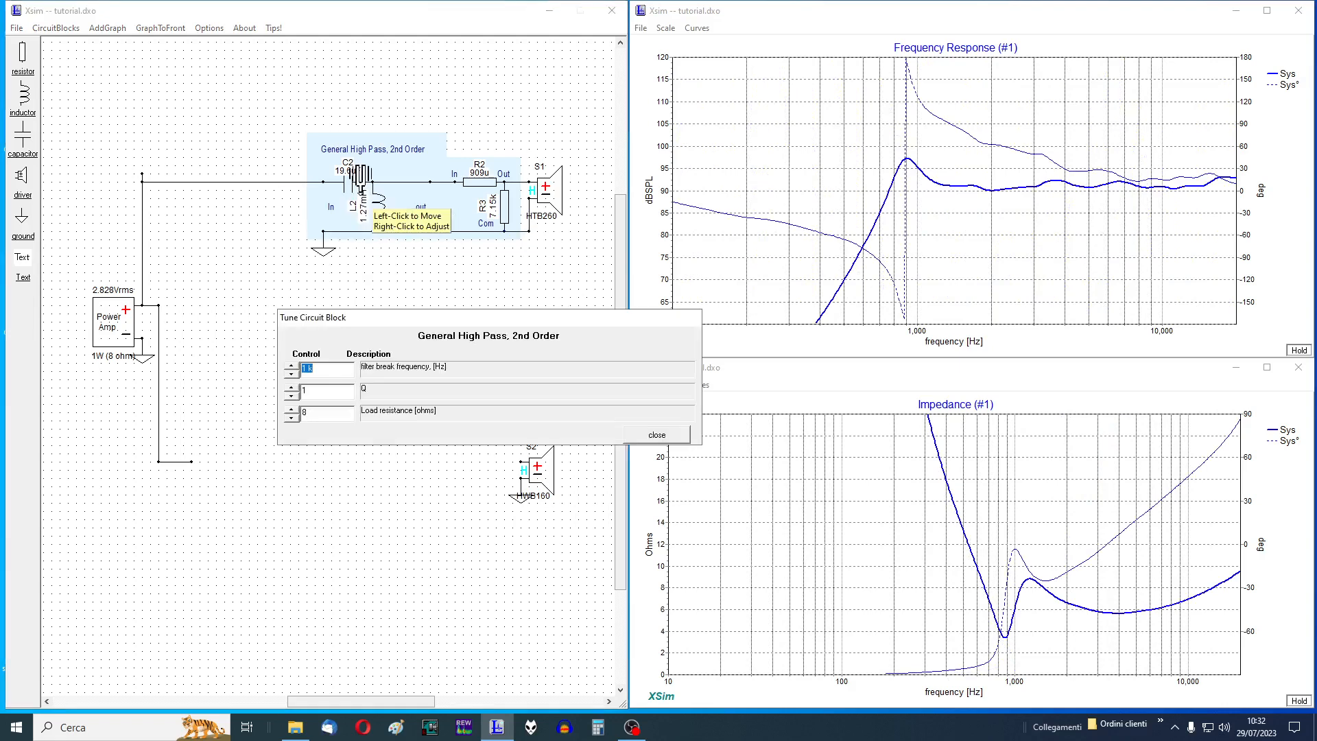
pyautogui.click(291, 373)
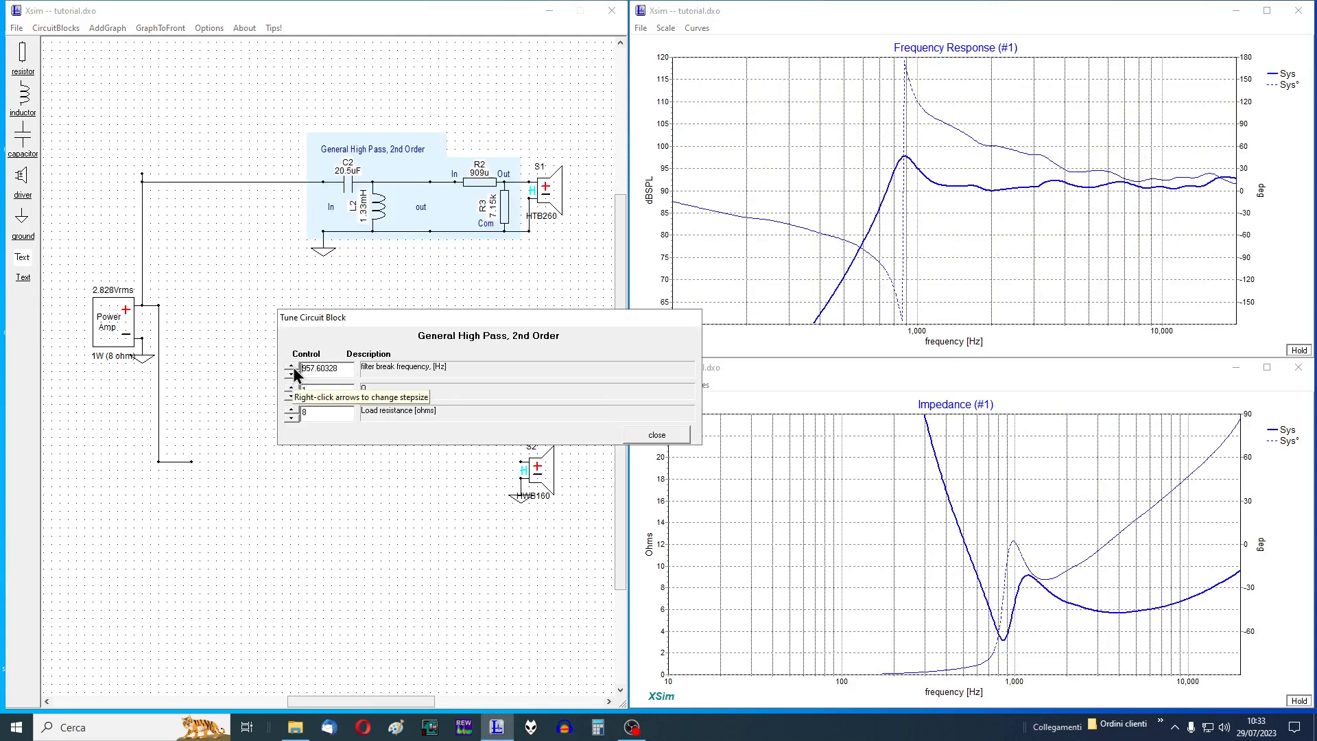
pyautogui.click(291, 367)
pyautogui.click(291, 367)
pyautogui.click(291, 367)
pyautogui.click(292, 366)
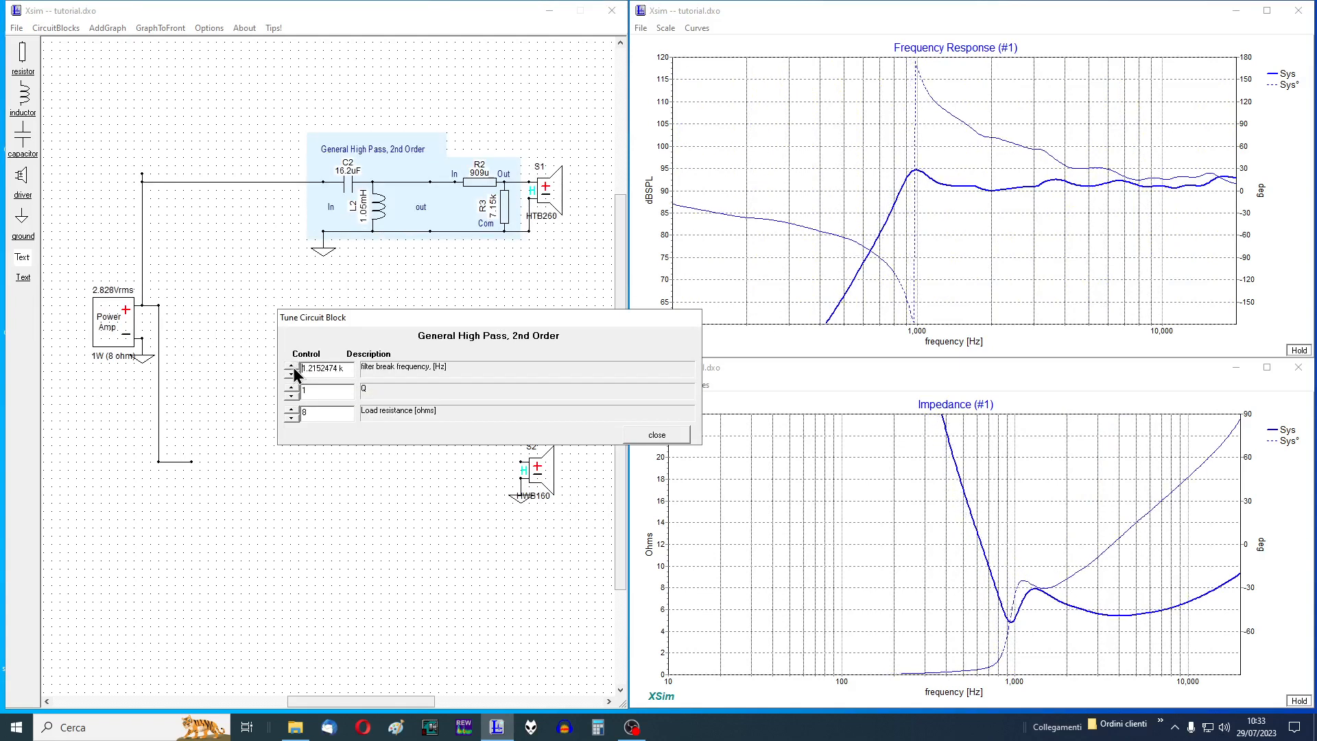
pyautogui.click(293, 368)
pyautogui.click(293, 368)
pyautogui.click(293, 367)
pyautogui.click(293, 368)
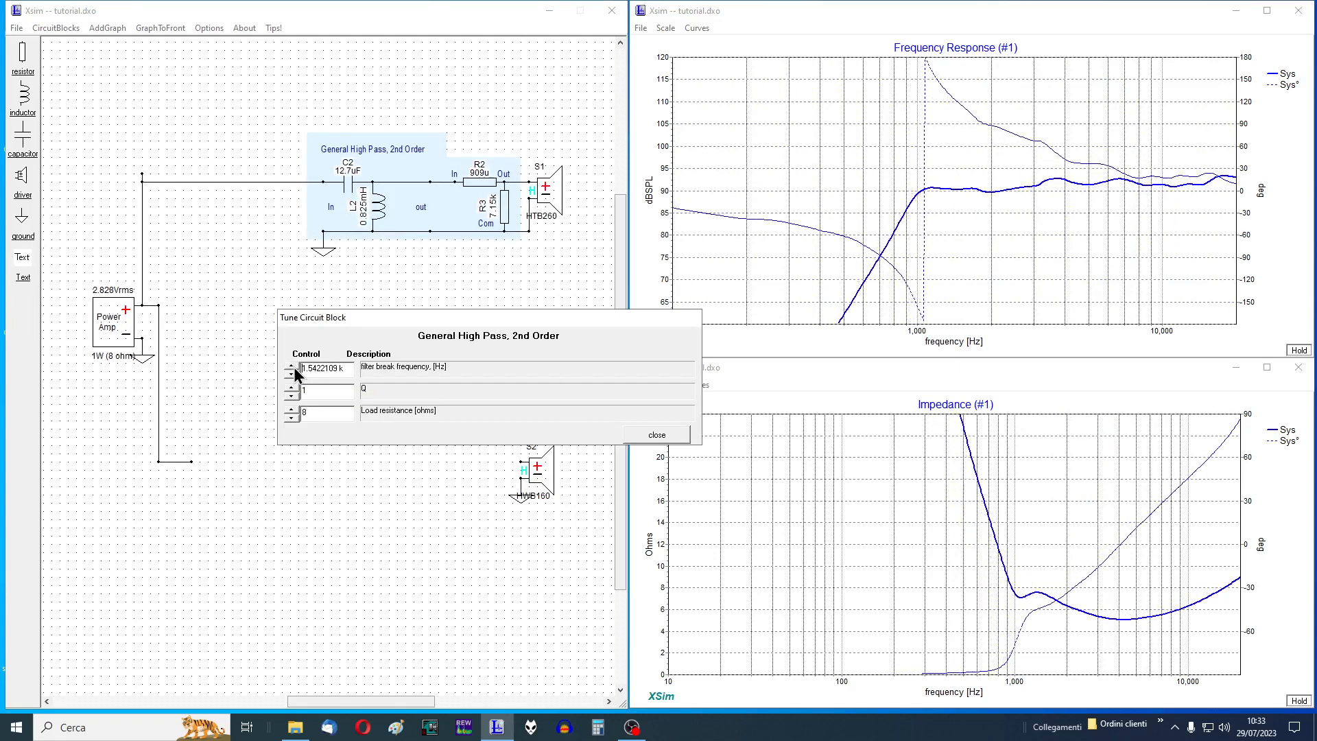
pyautogui.click(293, 368)
pyautogui.click(292, 368)
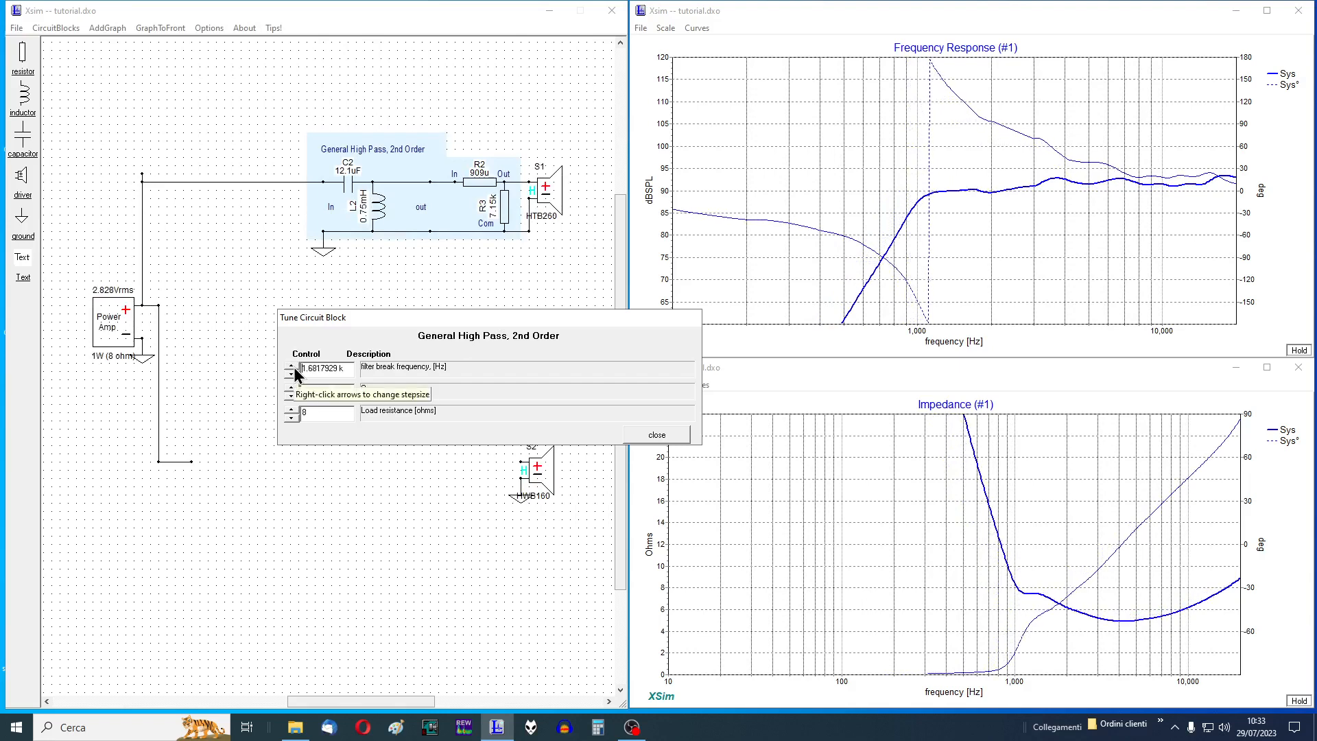
pyautogui.click(293, 368)
pyautogui.click(293, 367)
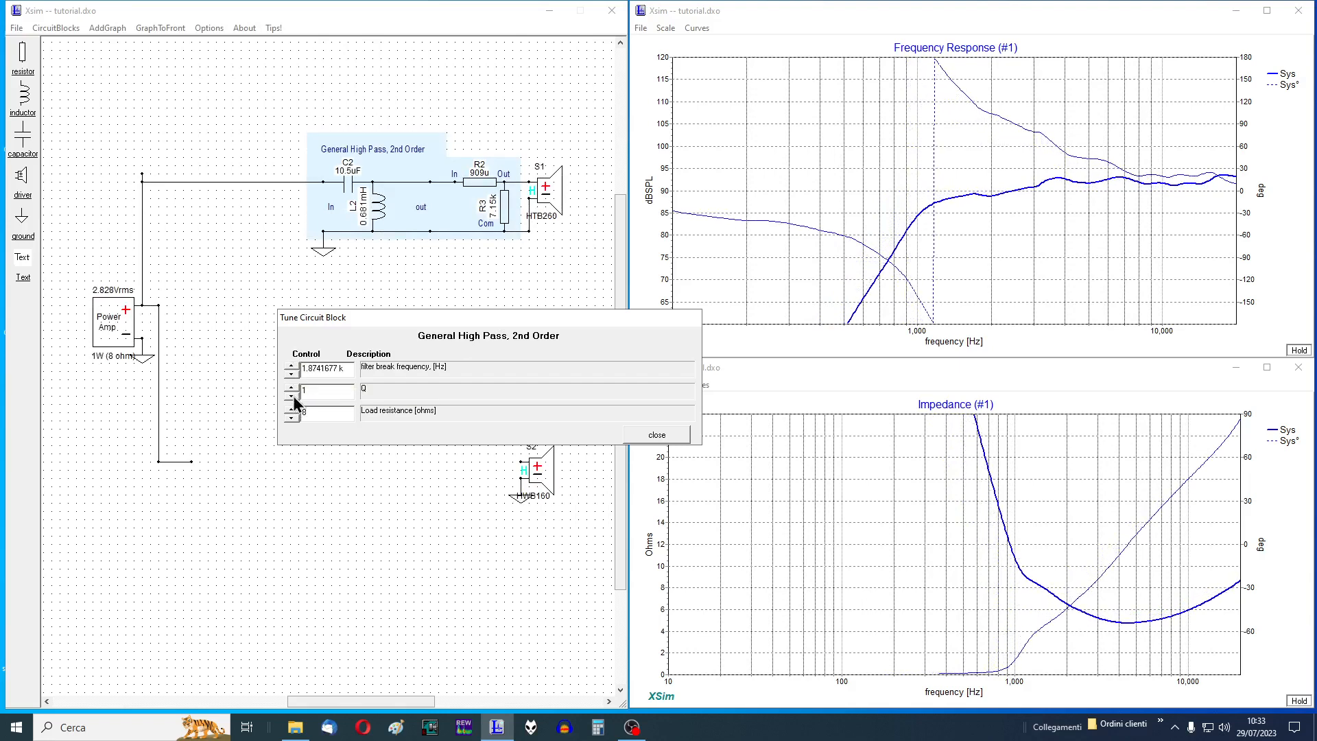
# Adjust the high-pass block's Q to about 1.24.
pyautogui.click(293, 396)
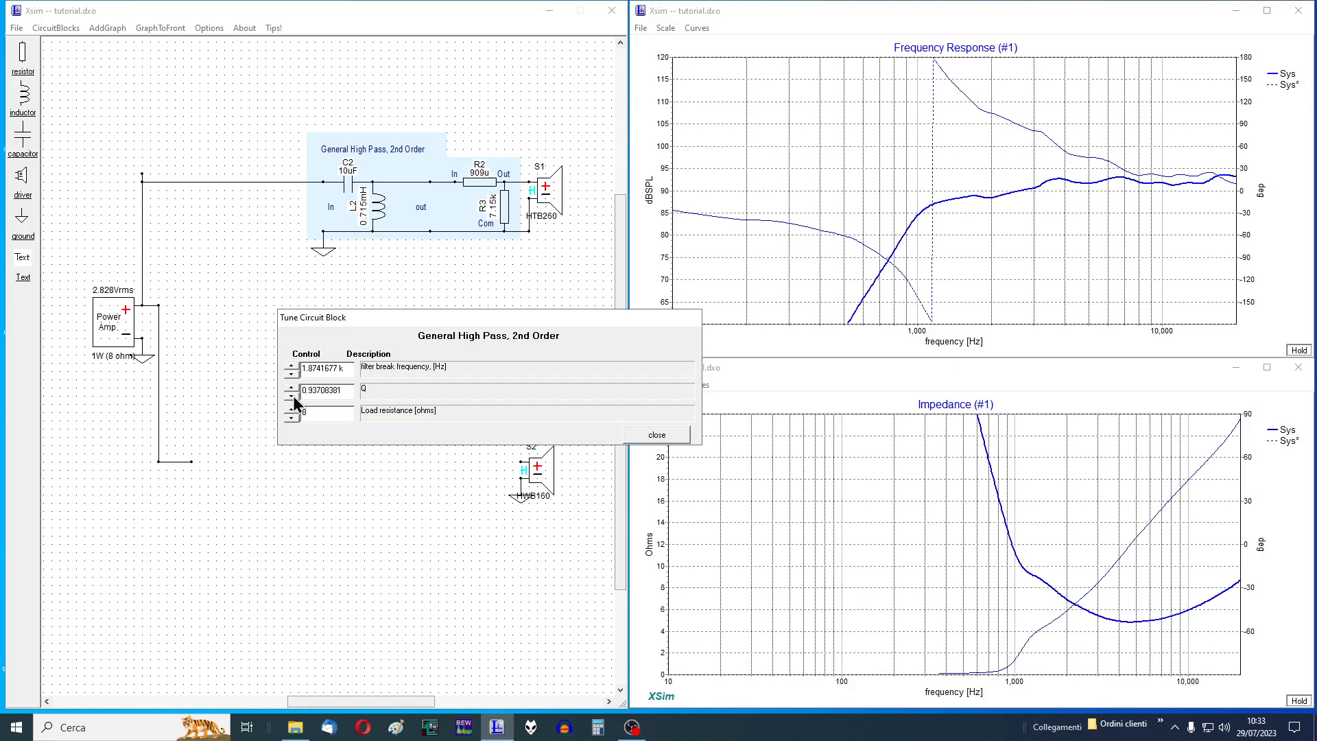
pyautogui.click(293, 388)
pyautogui.click(293, 389)
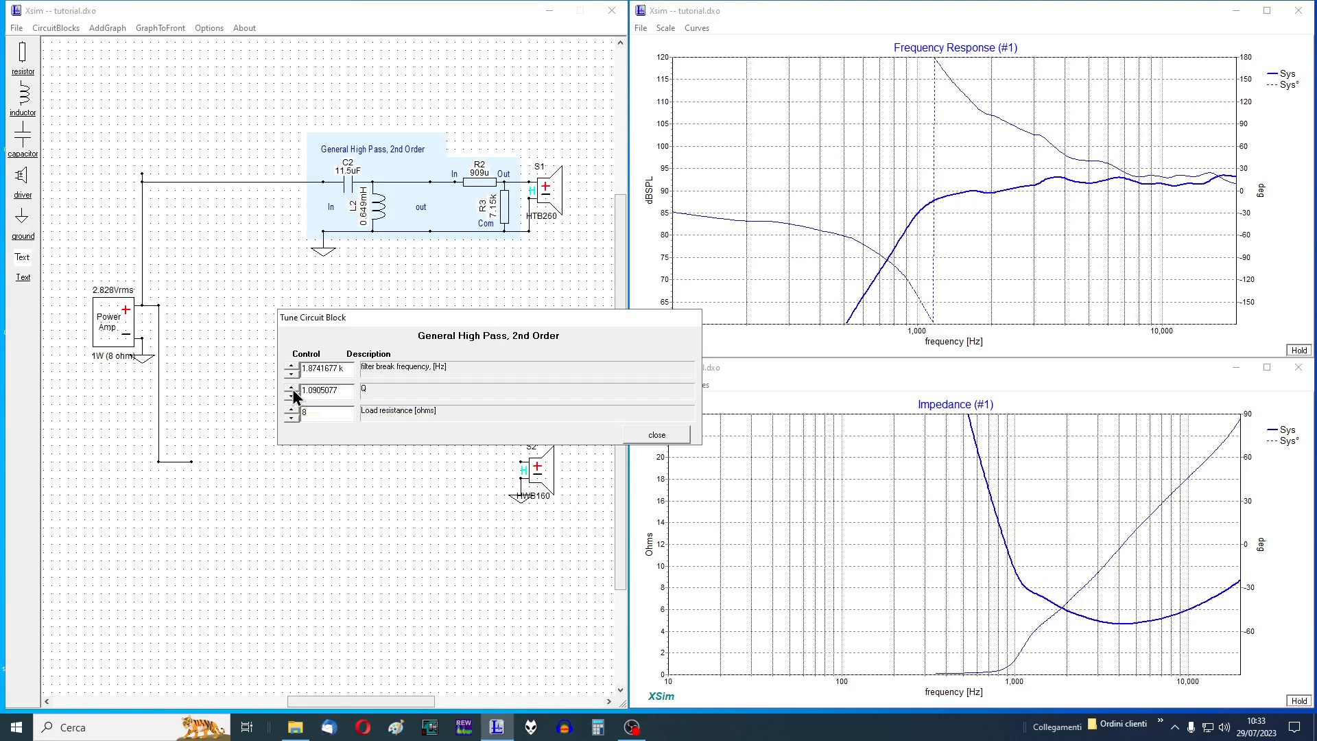
pyautogui.click(293, 388)
pyautogui.click(293, 388)
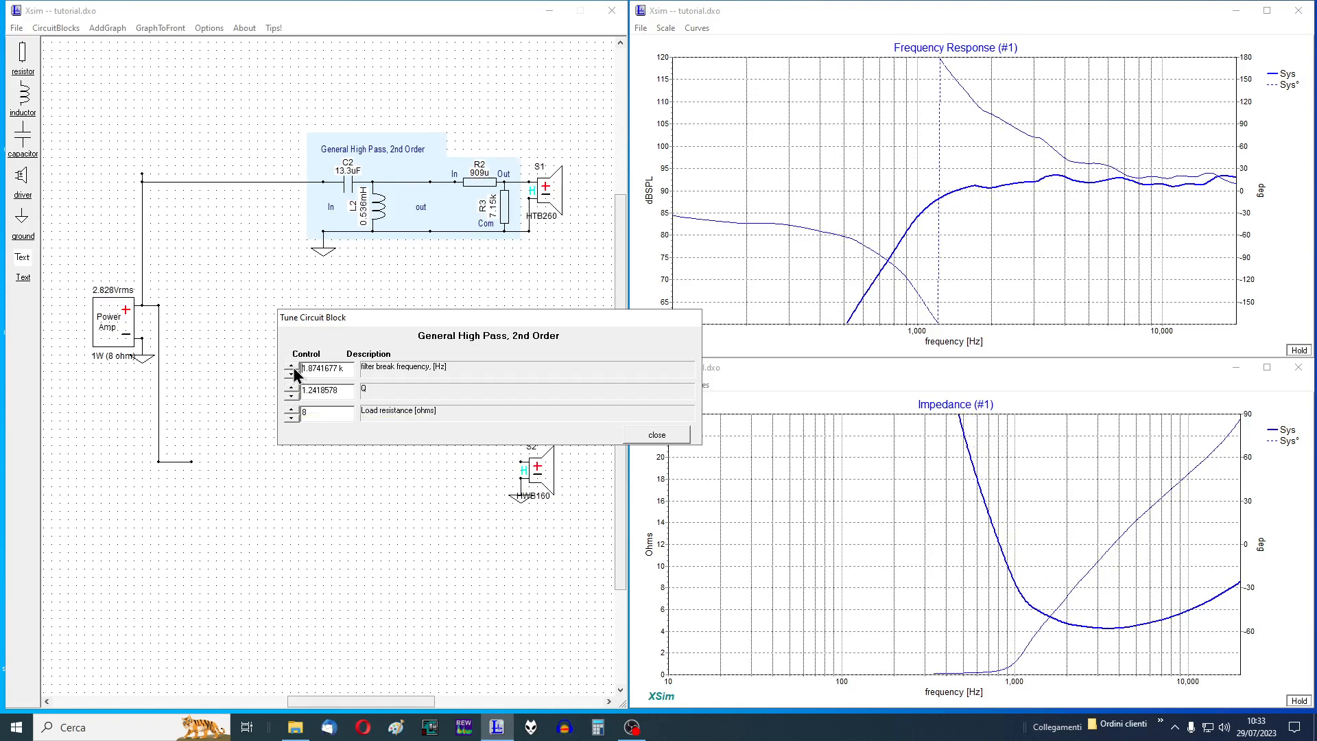
# Raise the high-pass block's break frequency to about 2.18 kHz and its Q to about 1.30, and finish tuning.
pyautogui.click(293, 364)
pyautogui.click(294, 365)
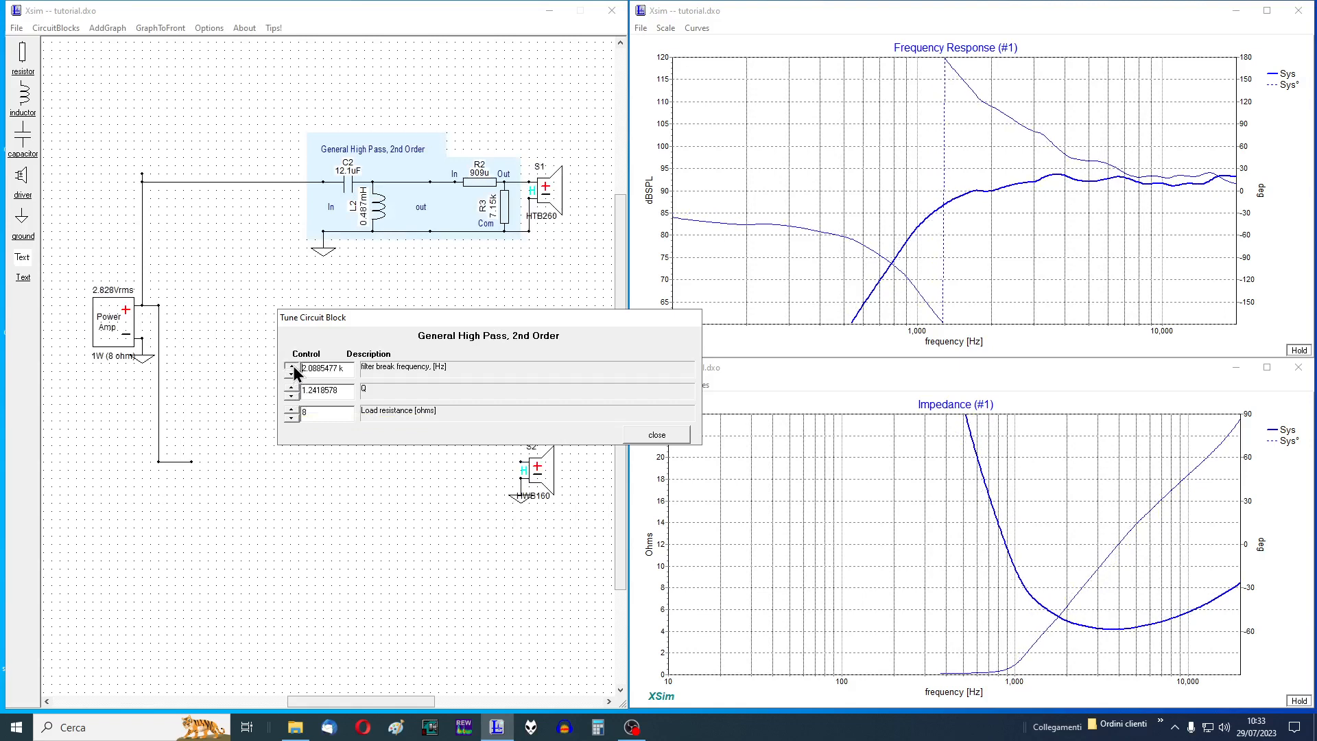
pyautogui.click(293, 365)
pyautogui.click(293, 365)
pyautogui.click(292, 388)
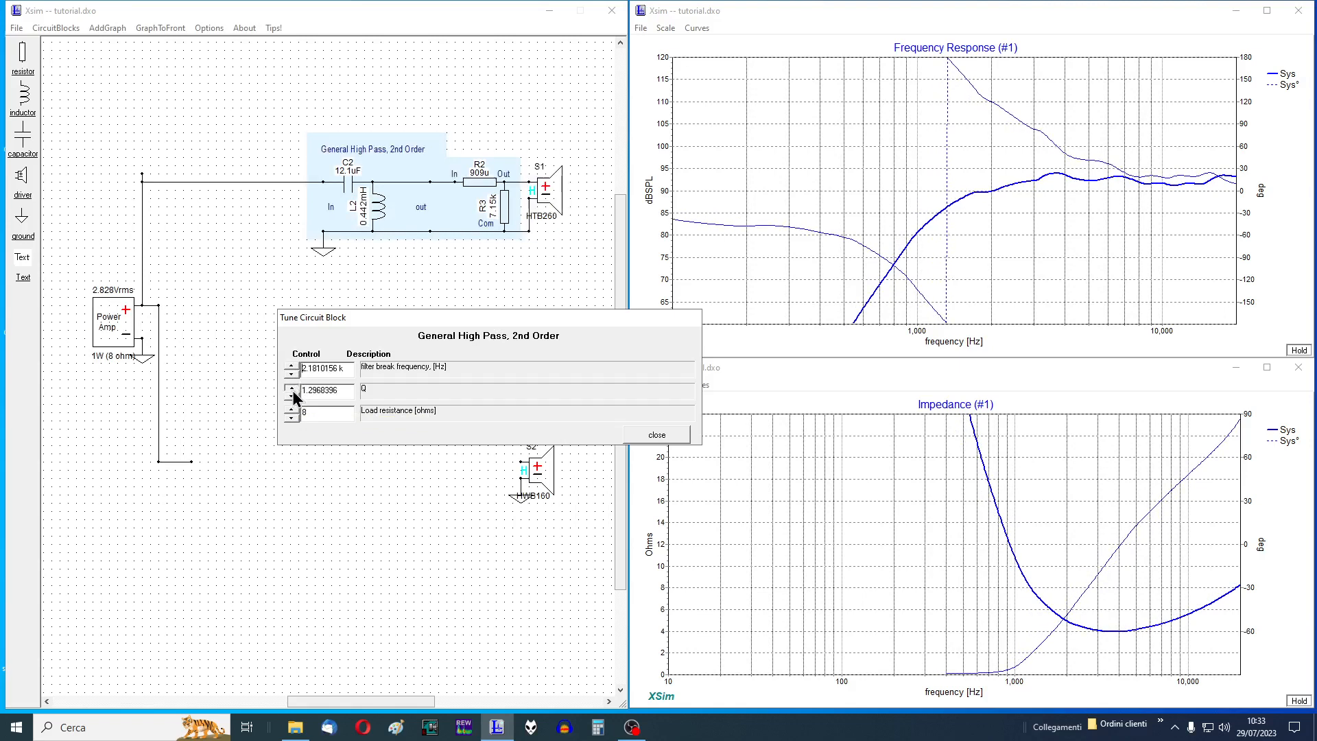
pyautogui.click(653, 434)
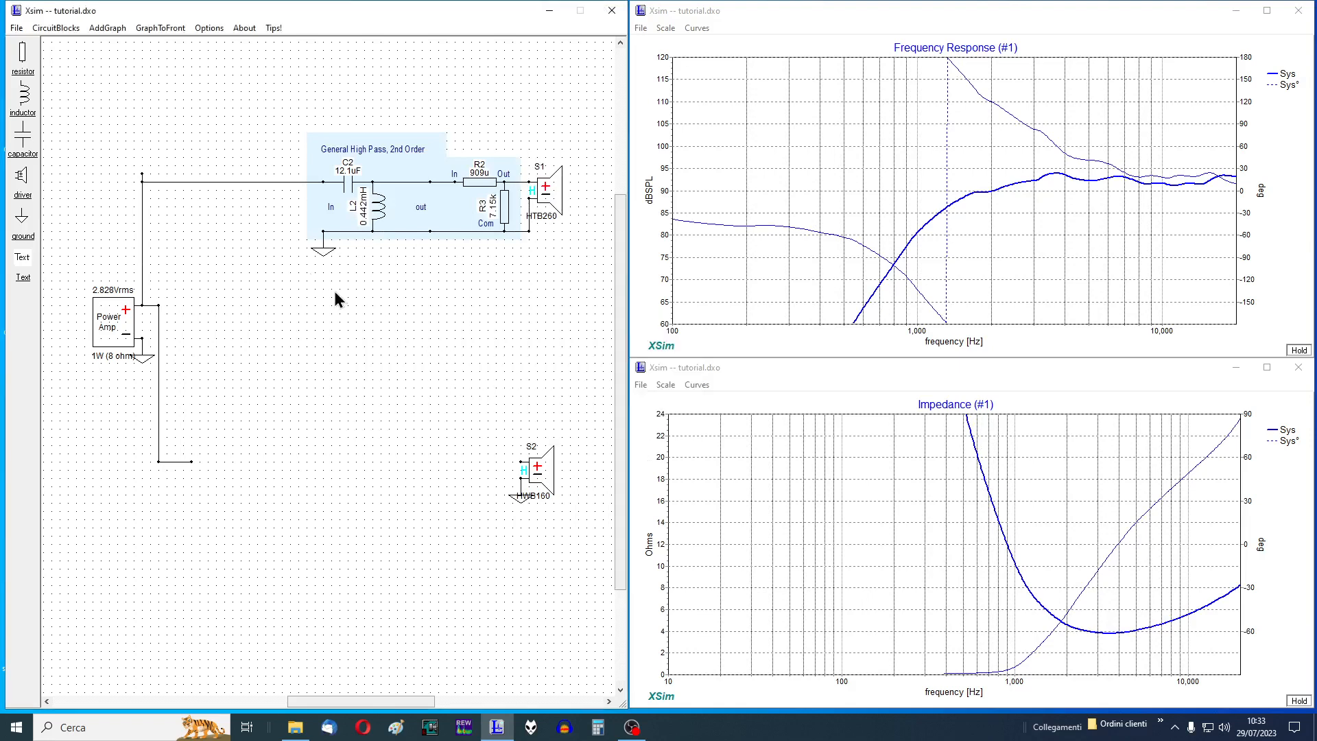
# Insert the LowPass2ndOrderQ circuit block between the amplifier's lower branch and S2, keeping its default tuning.
pyautogui.click(65, 33)
pyautogui.click(60, 49)
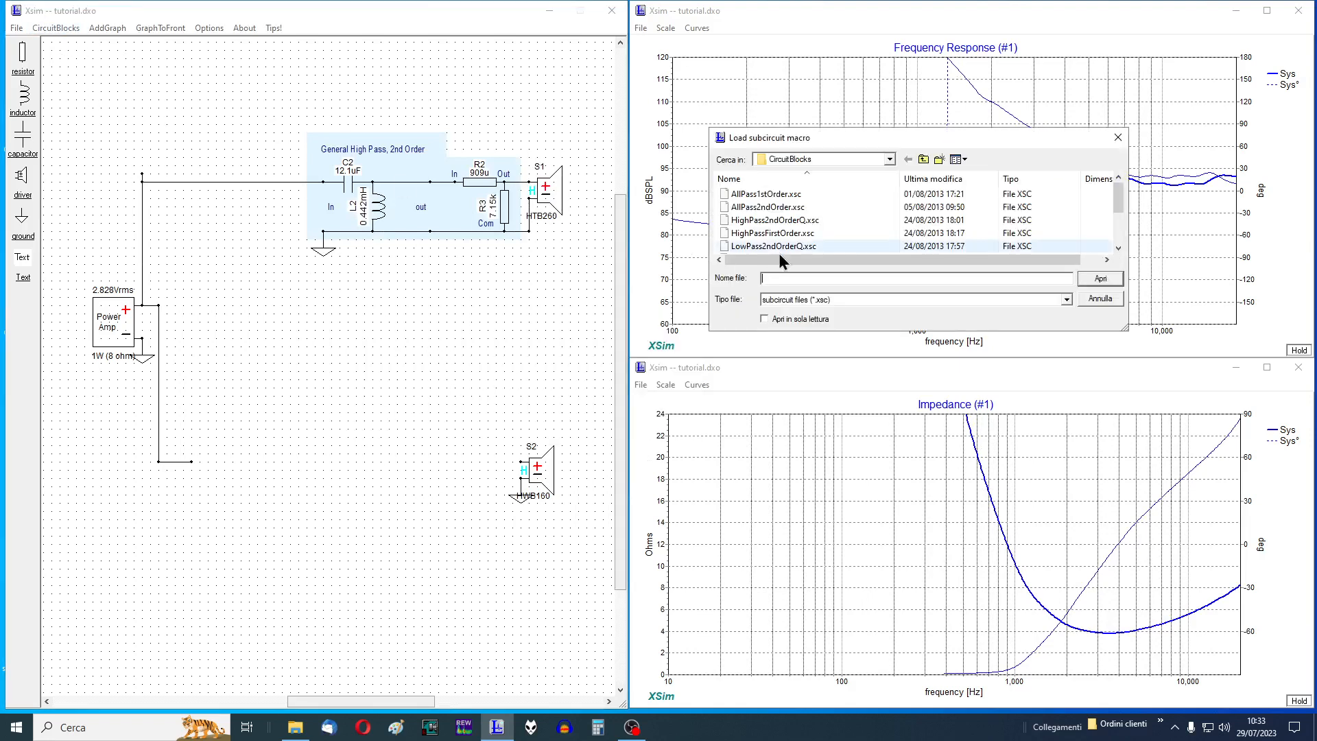
pyautogui.click(1118, 248)
pyautogui.click(1118, 248)
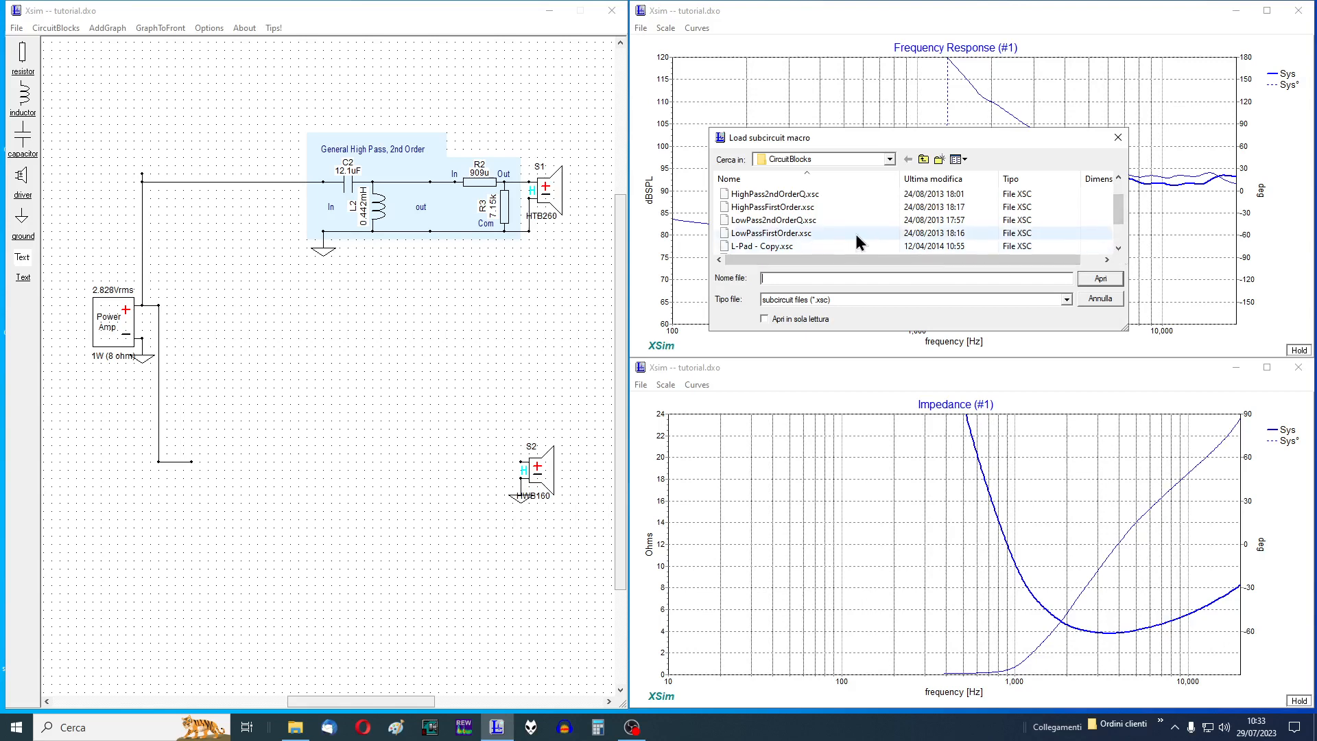
pyautogui.doubleClick(796, 226)
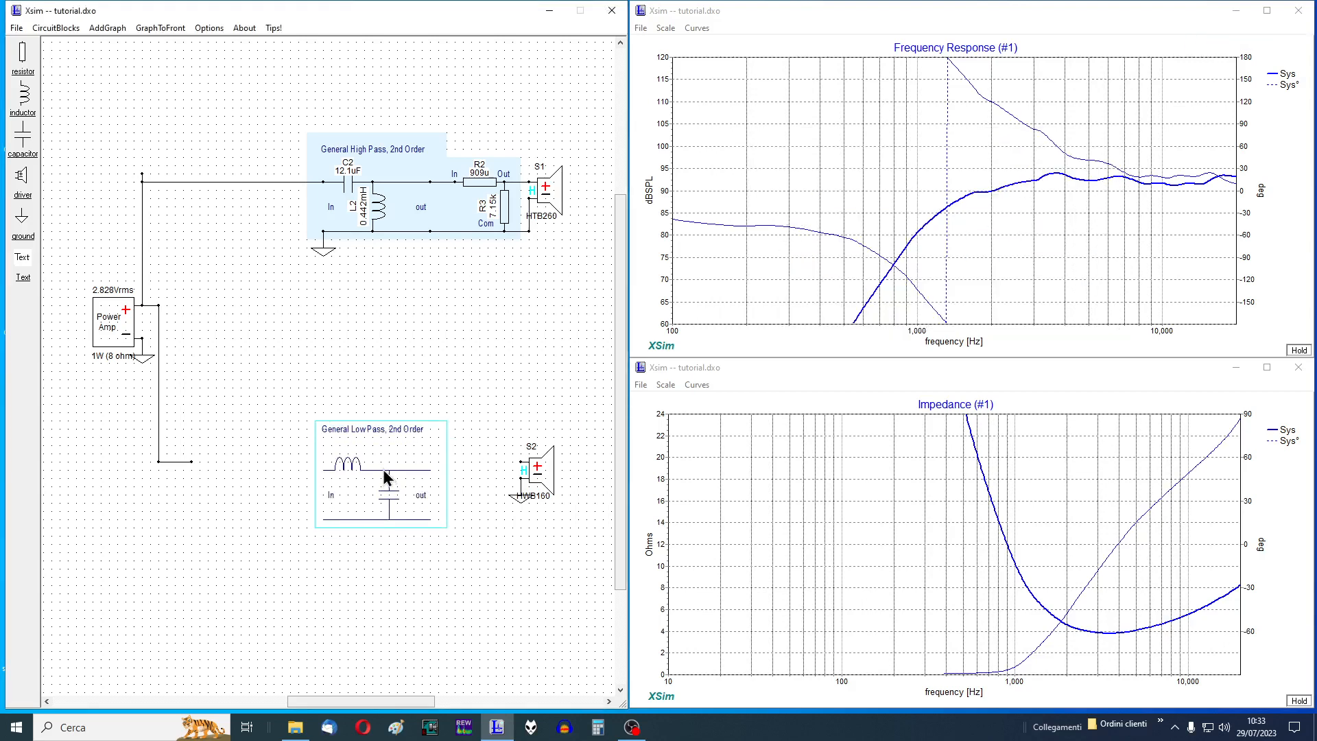
pyautogui.click(368, 466)
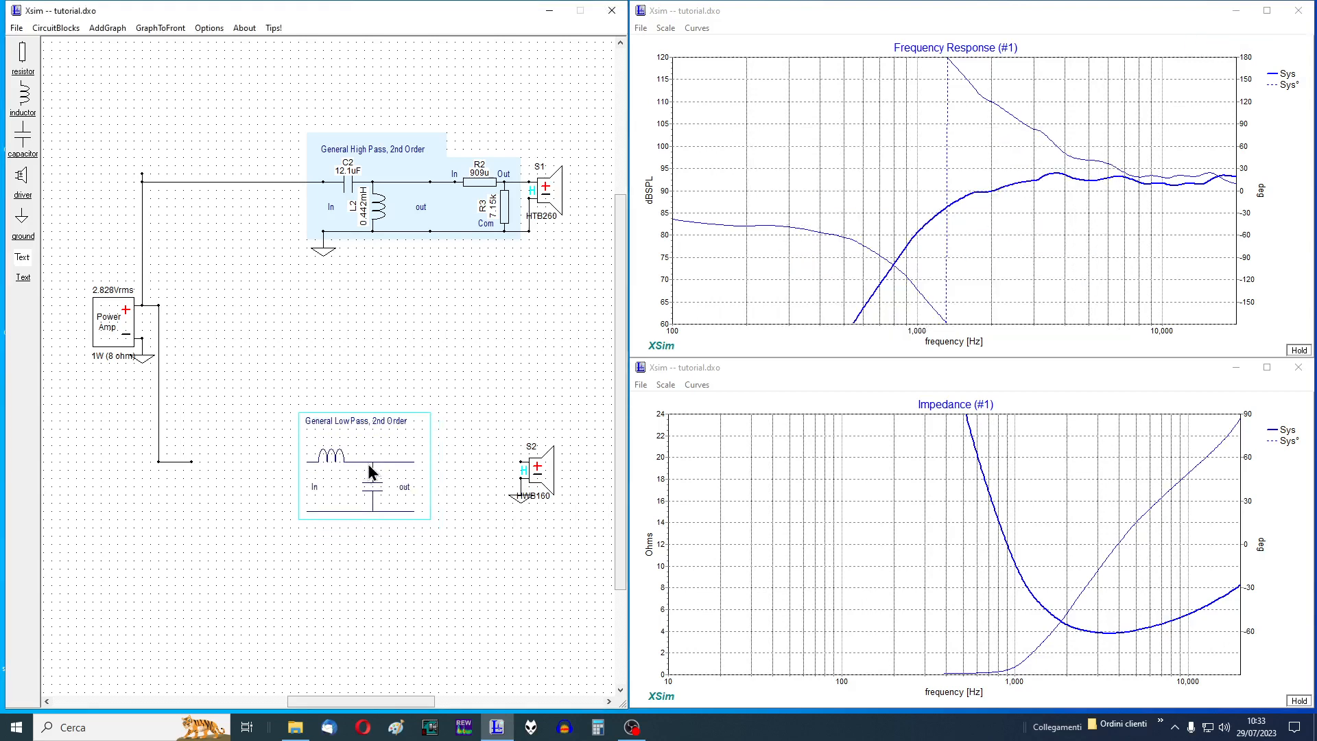
pyautogui.doubleClick(368, 464)
pyautogui.click(653, 435)
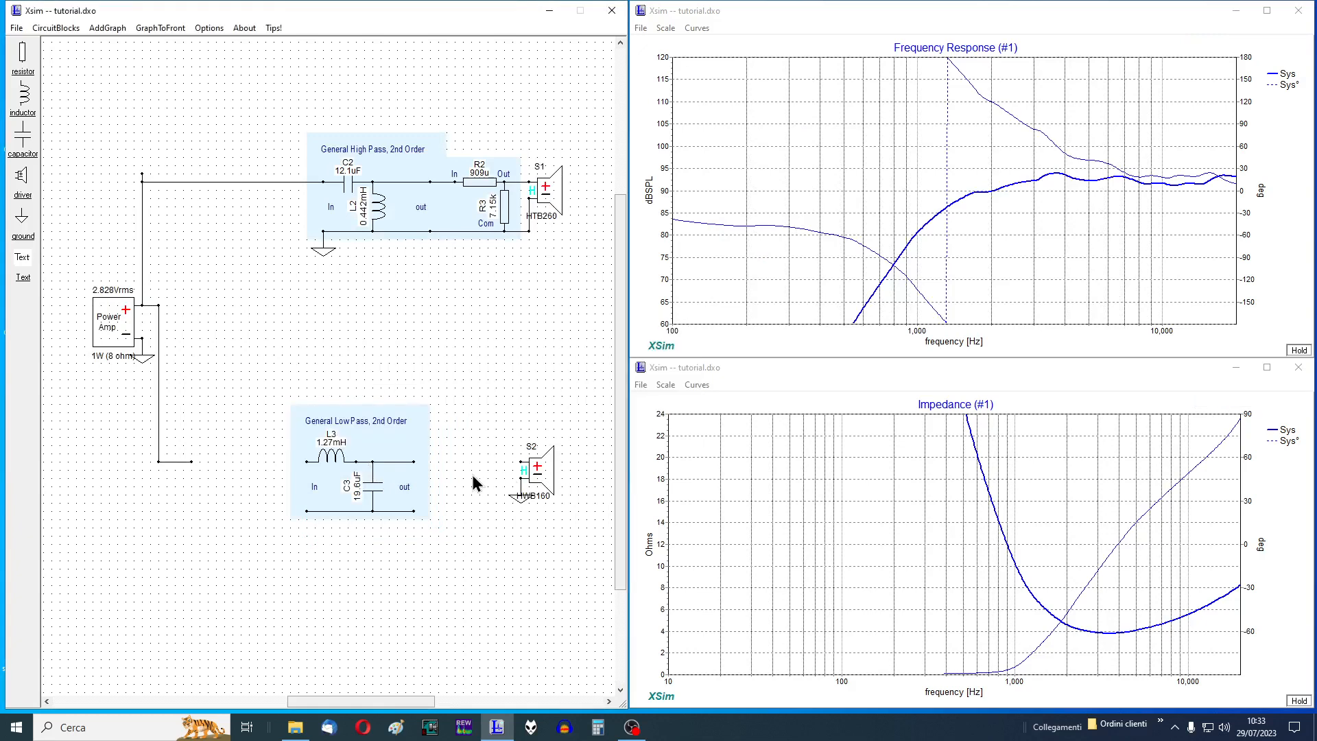
# Move S2's ground to the low-pass block's common line and wire the block to the amplifier and both S2 terminals.
pyautogui.moveTo(414, 465)
pyautogui.mouseDown()
pyautogui.moveTo(505, 475)
pyautogui.moveTo(383, 479)
pyautogui.moveTo(525, 465)
pyautogui.moveTo(450, 577)
pyautogui.mouseUp()
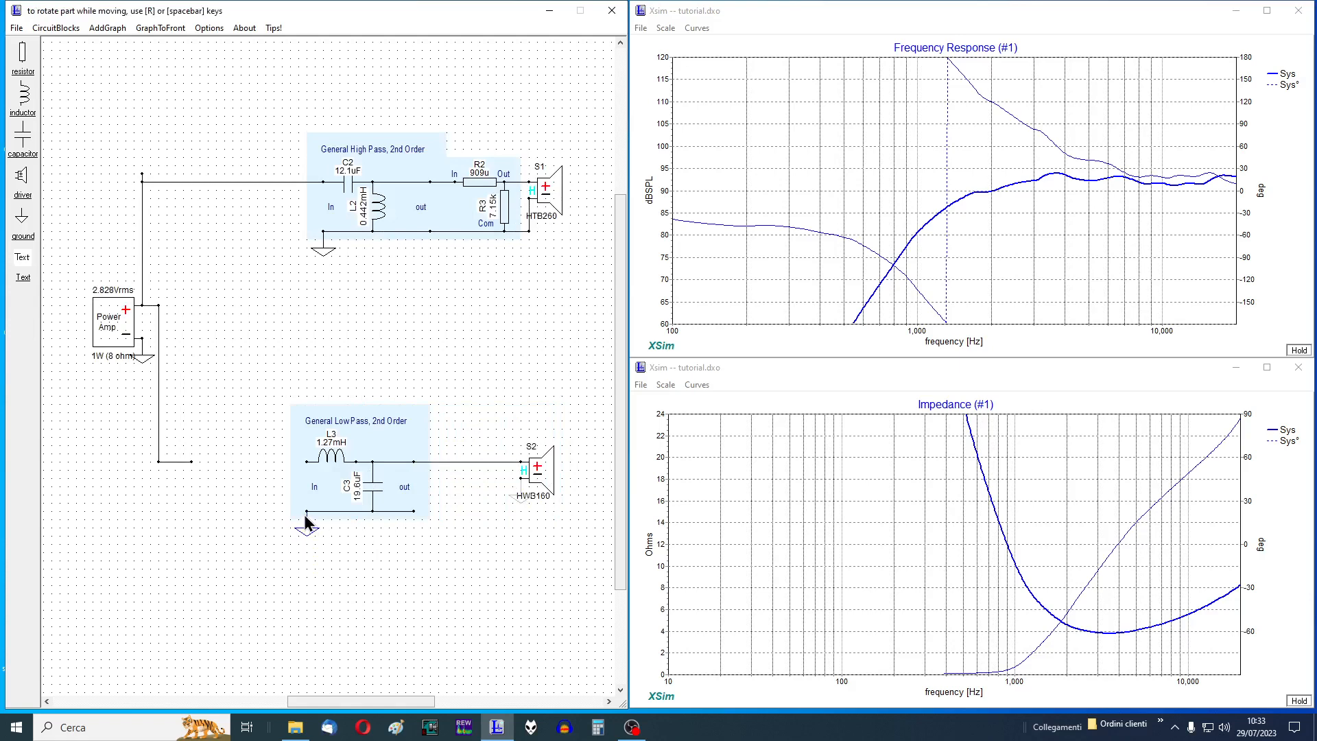
pyautogui.moveTo(303, 515); pyautogui.dragTo(304, 514)
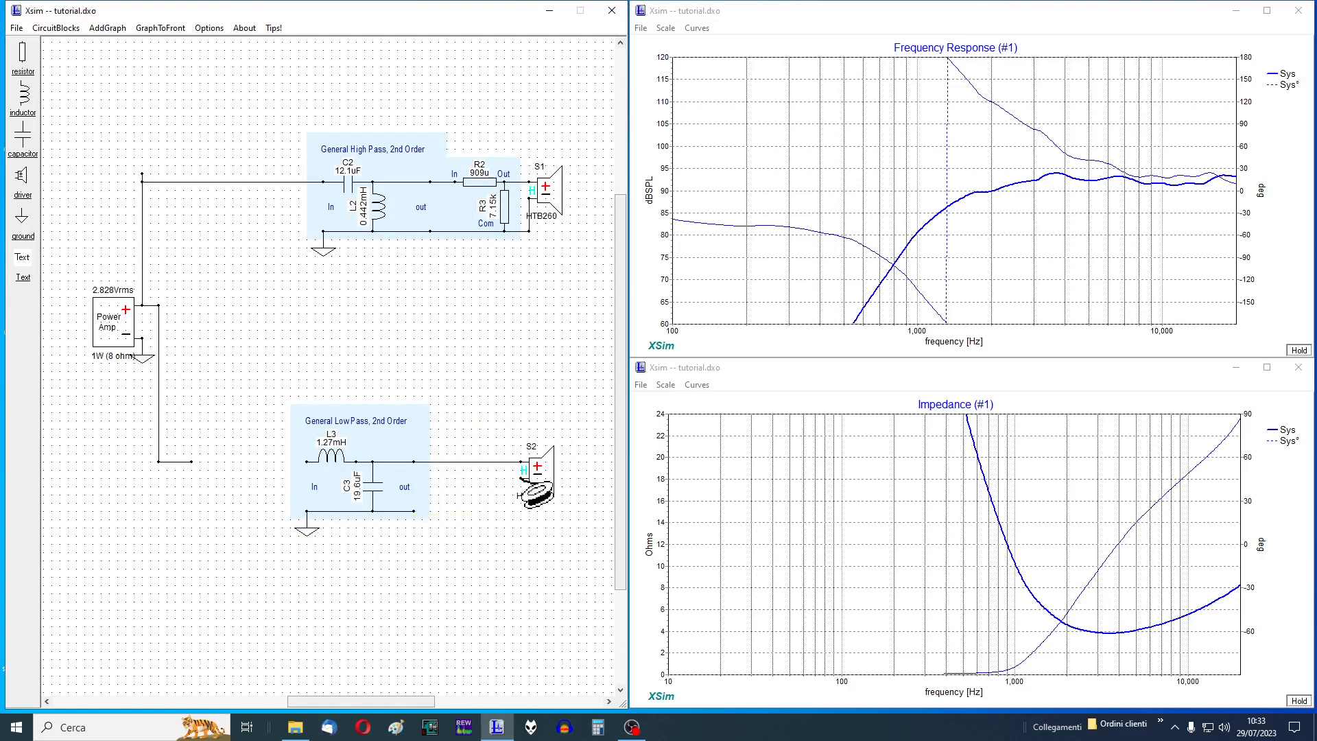
pyautogui.moveTo(519, 479); pyautogui.dragTo(520, 511)
pyautogui.moveTo(415, 513); pyautogui.dragTo(520, 513)
pyautogui.moveTo(307, 461); pyautogui.dragTo(196, 480)
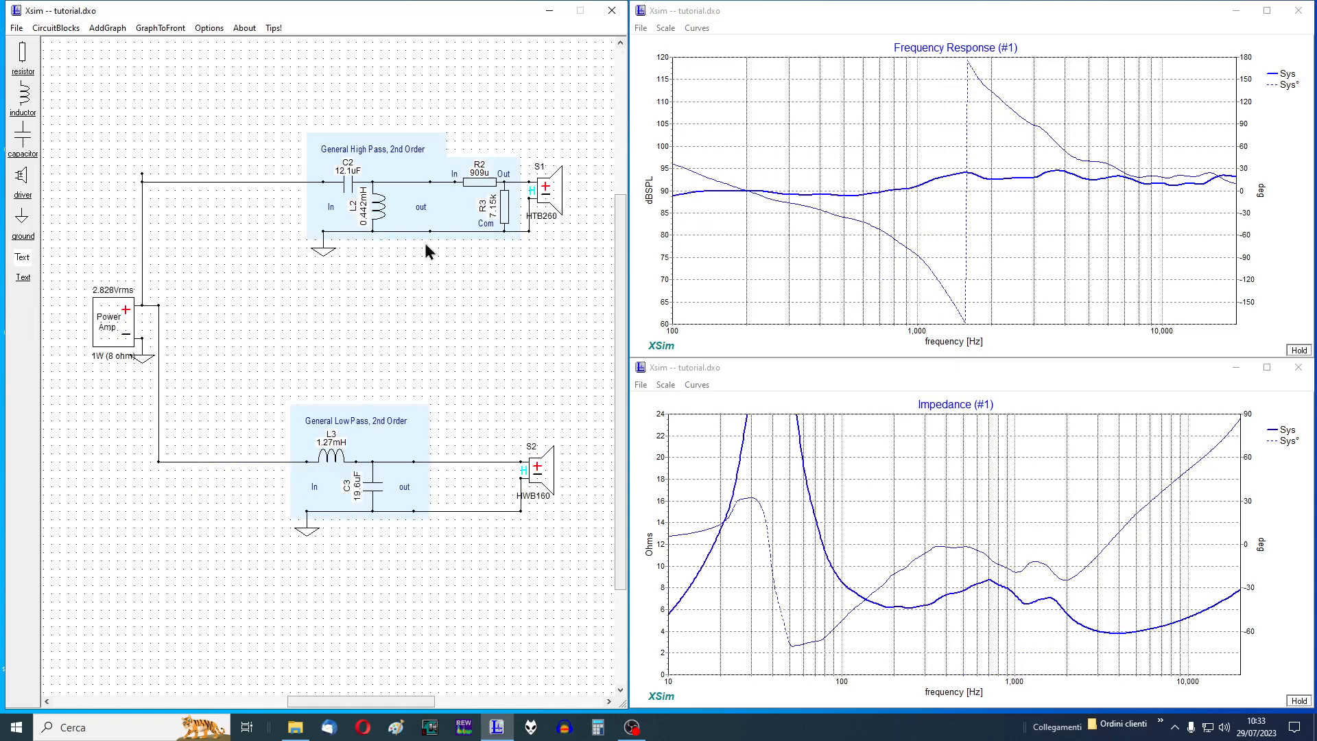
# Add the S1 and S2 curves to the frequency response graph in red and yellow, without their phase curves.
pyautogui.click(705, 26)
pyautogui.click(720, 84)
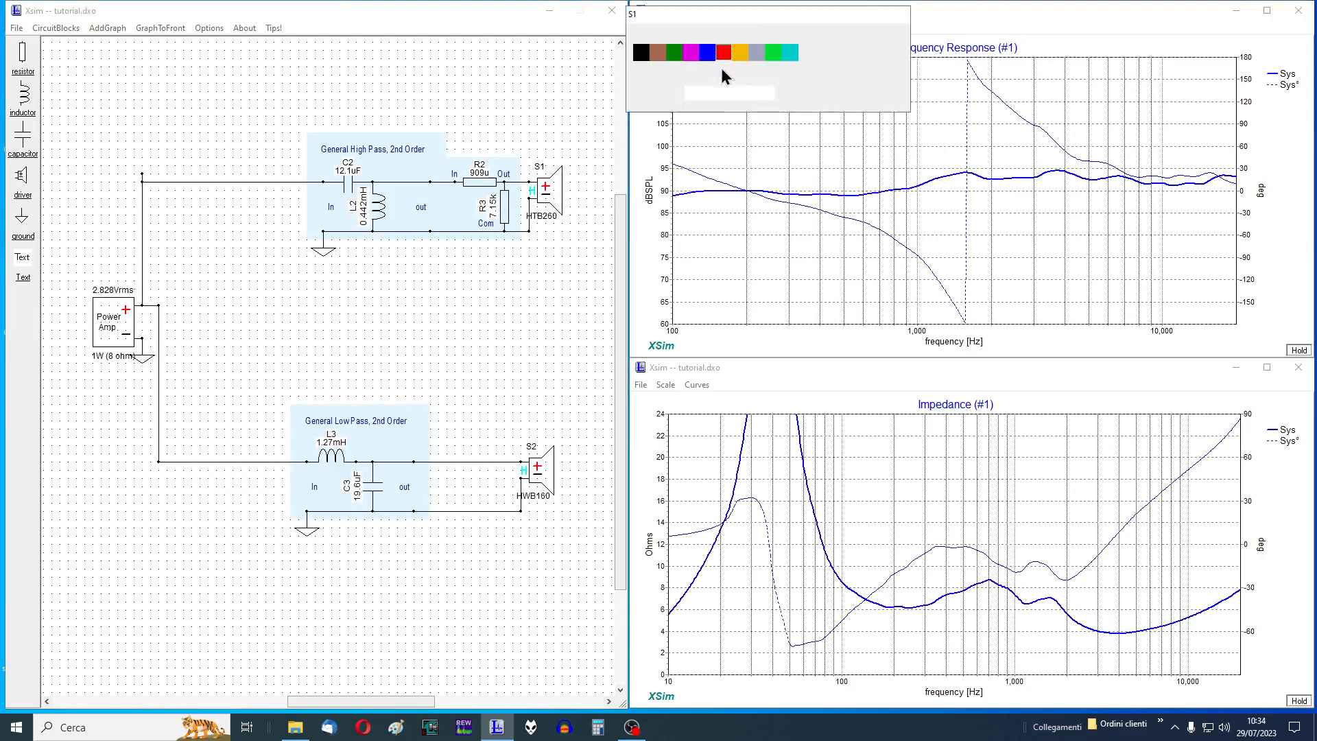
pyautogui.click(812, 92)
pyautogui.click(689, 29)
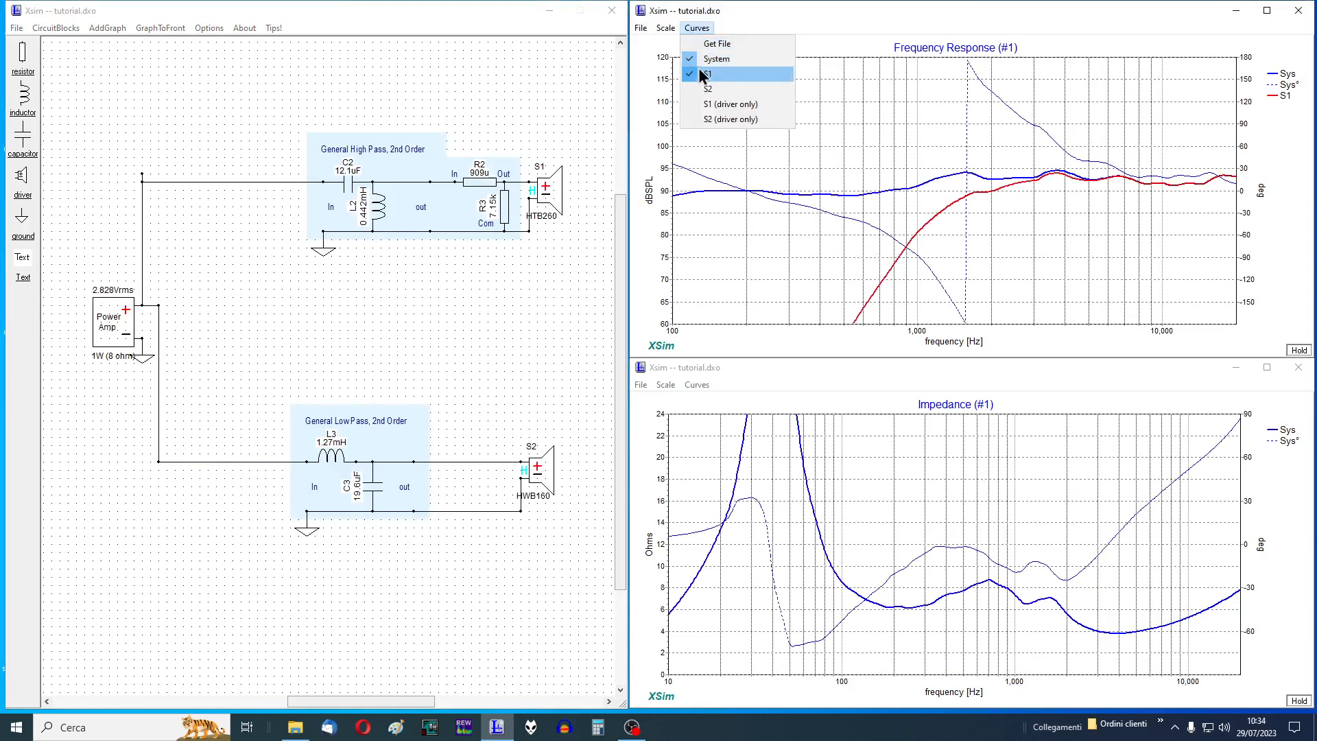
pyautogui.click(709, 89)
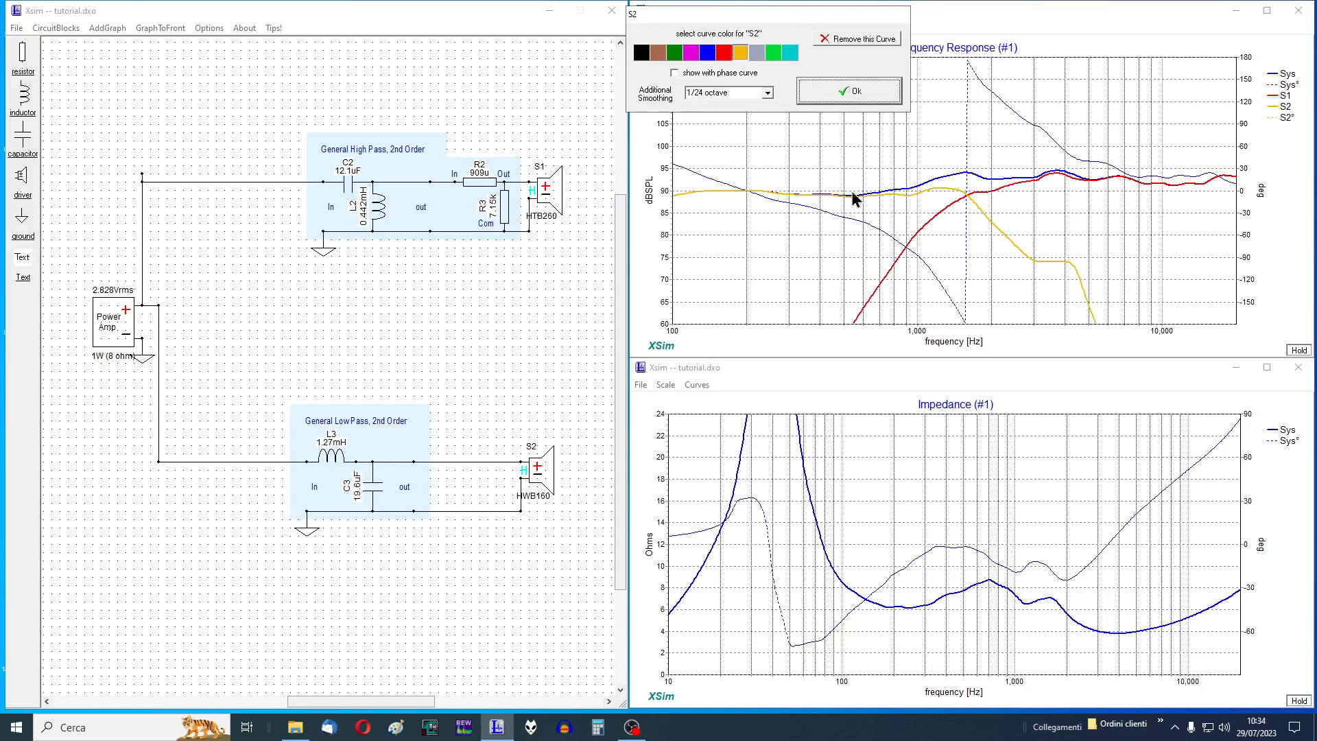
pyautogui.click(851, 93)
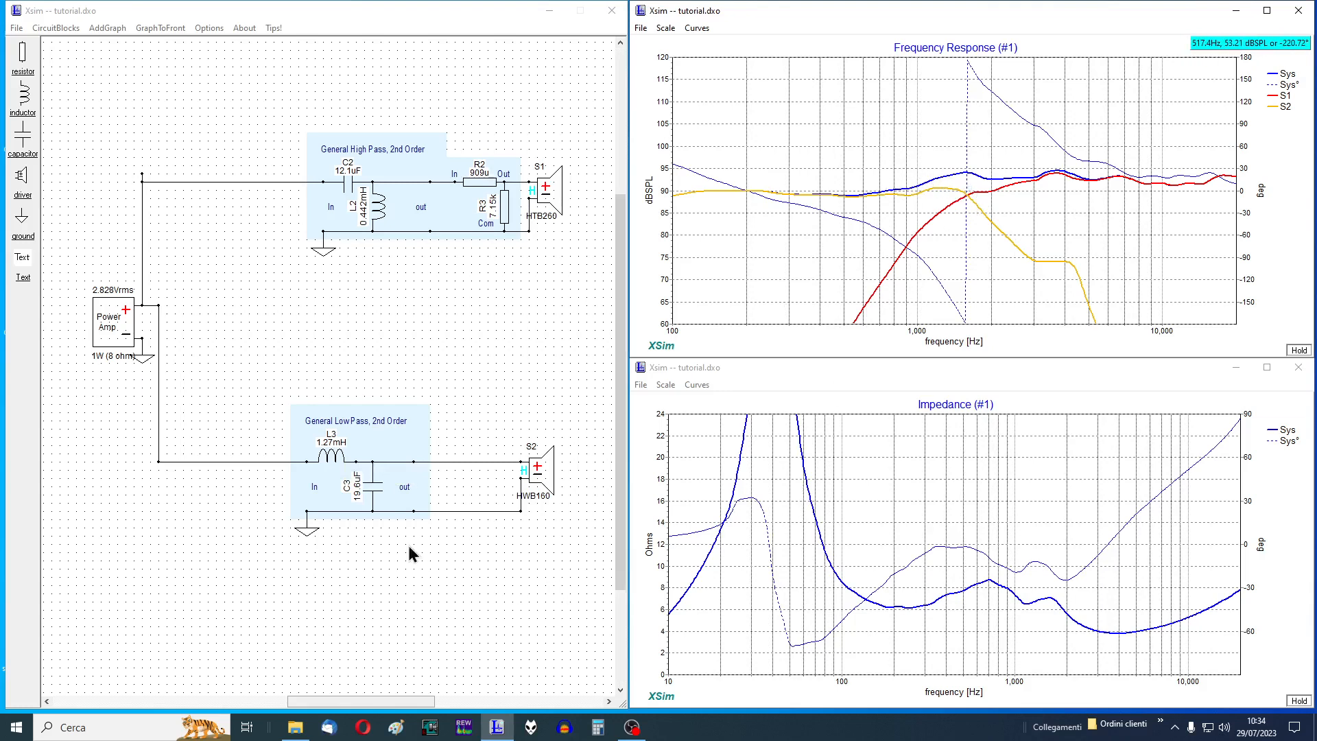
# Tune the second-order low-pass block, lowering its filter break frequency to about 937 Hz.
pyautogui.rightClick(323, 488)
pyautogui.click(322, 486)
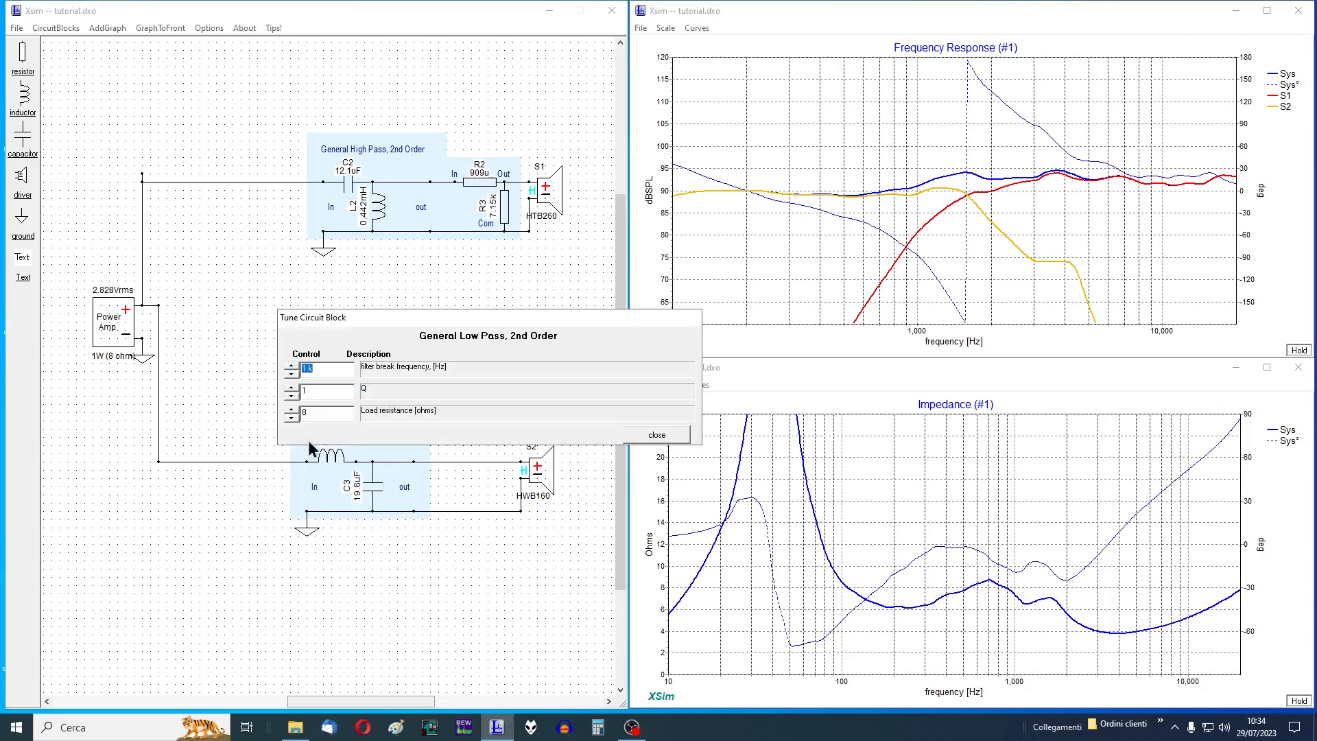
pyautogui.click(291, 375)
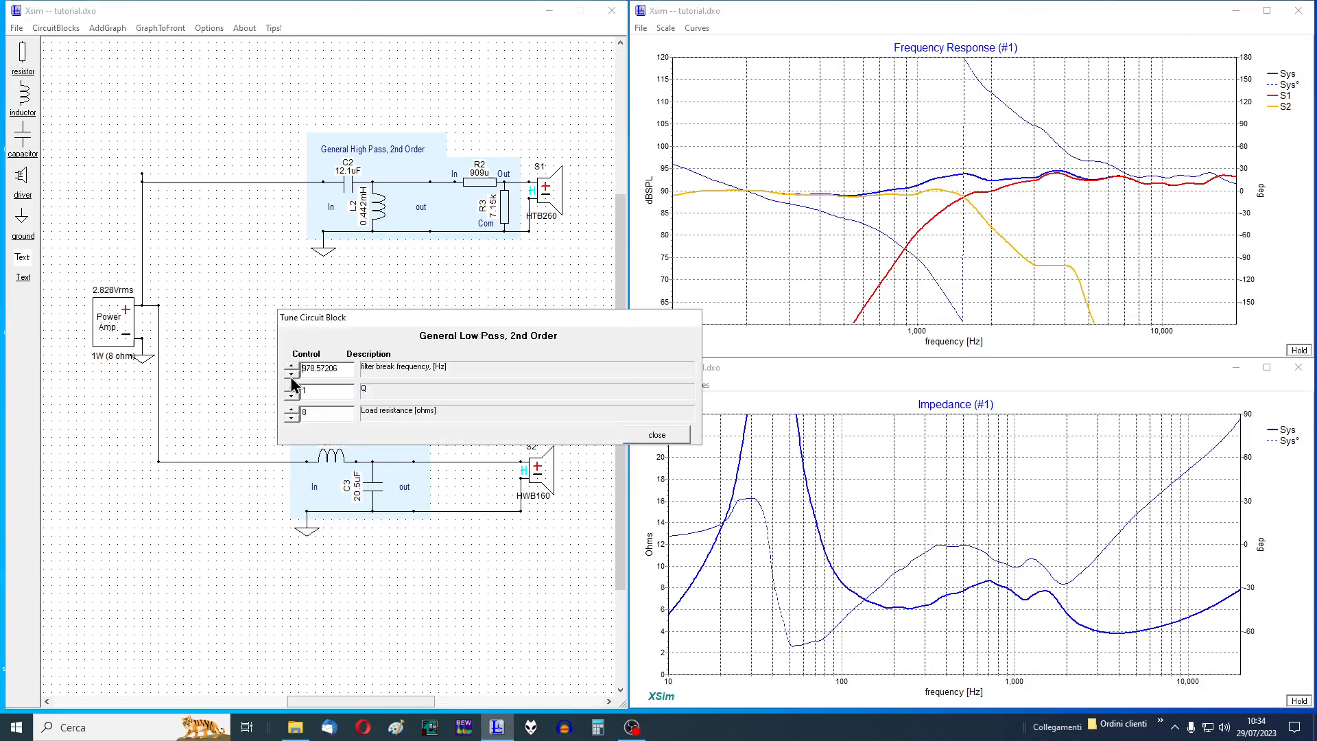
pyautogui.click(291, 376)
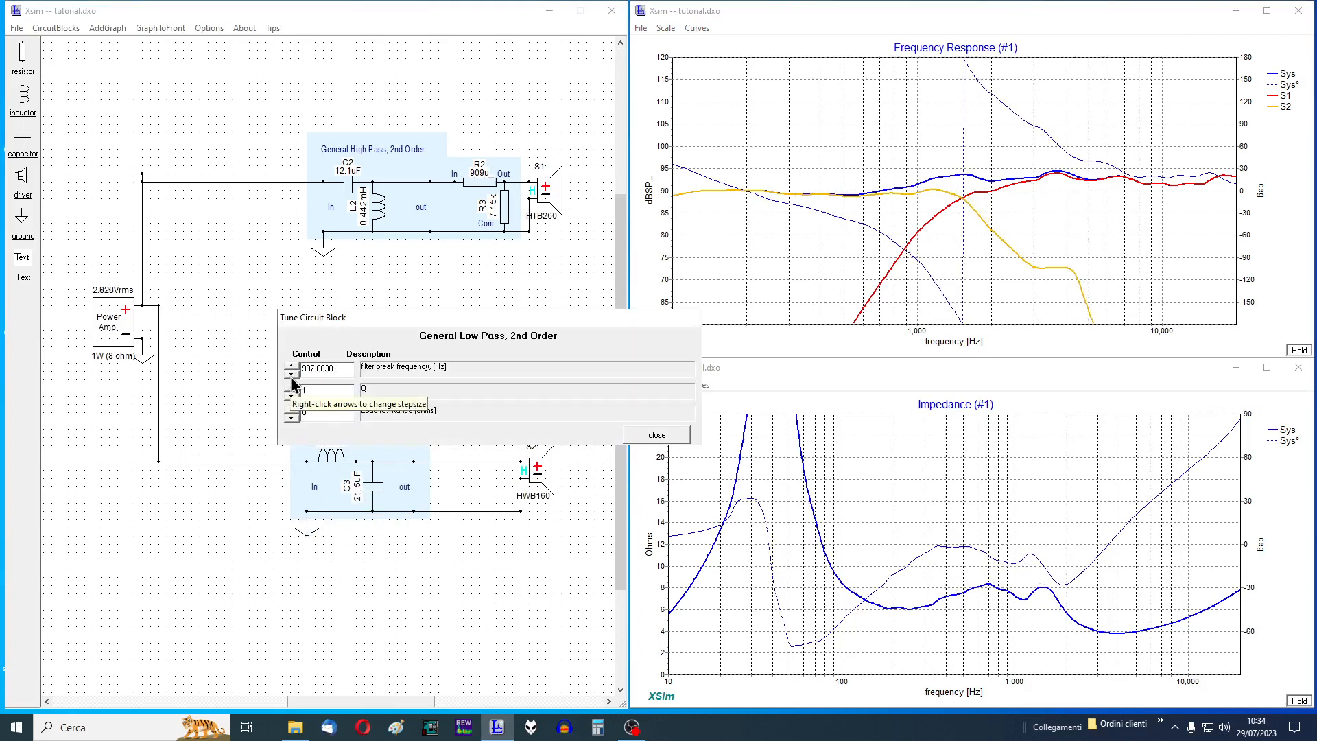
pyautogui.click(648, 436)
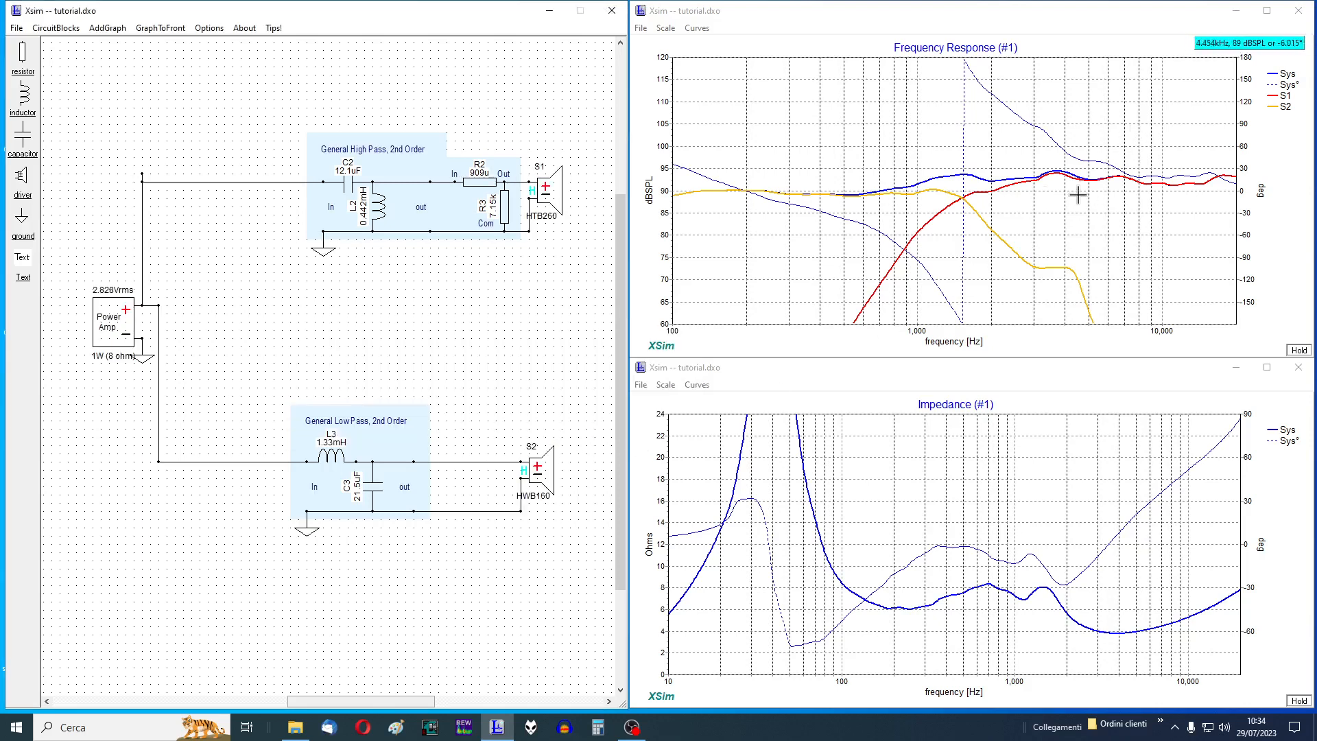
# Set the L-Pad's attenuation to 1 dB, keeping its operating impedance at 8 ohms.
pyautogui.doubleClick(492, 199)
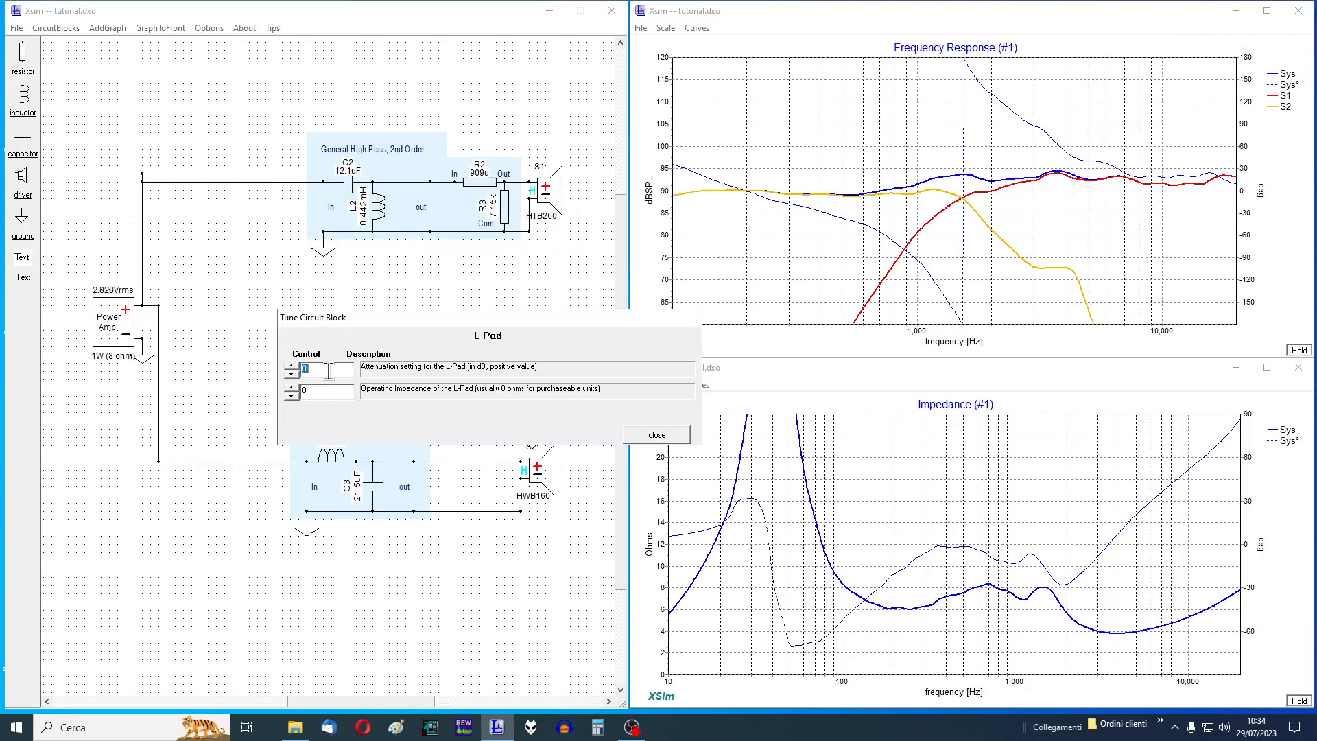
pyautogui.write('1')
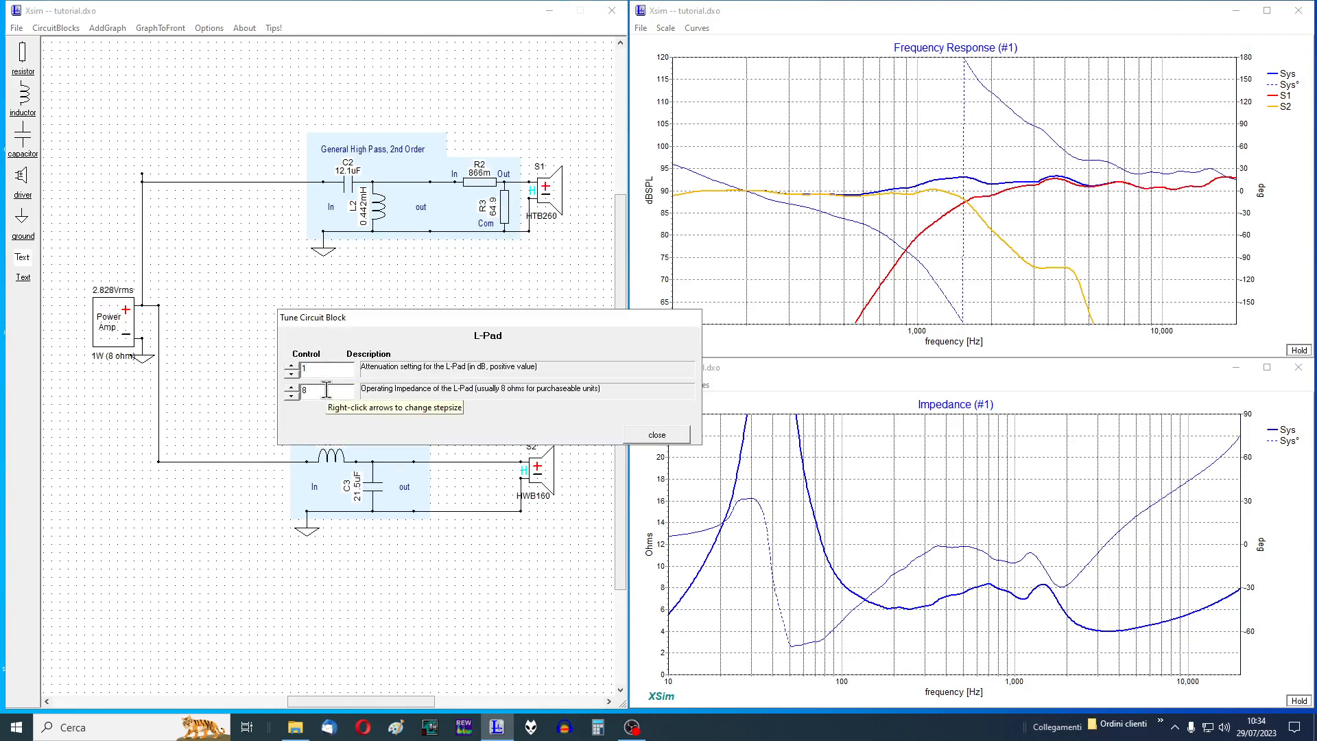
pyautogui.click(306, 394)
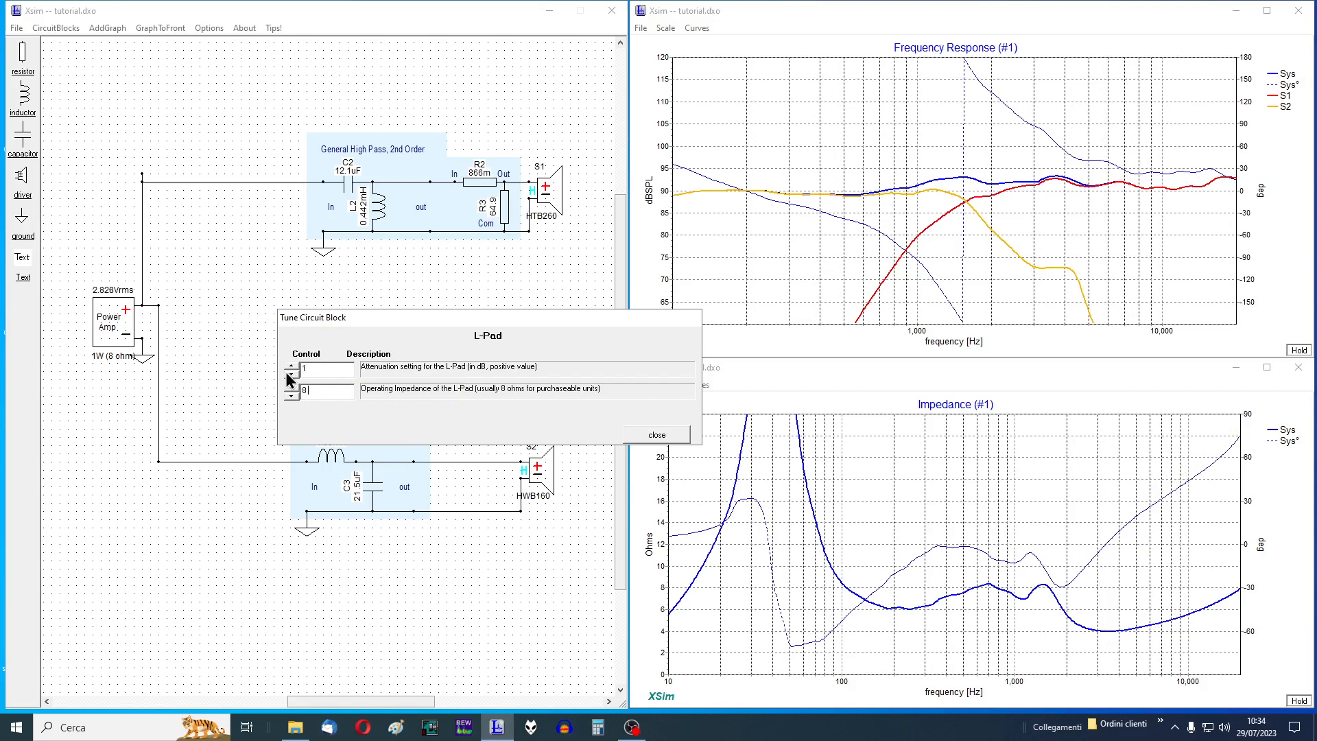
pyautogui.click(655, 435)
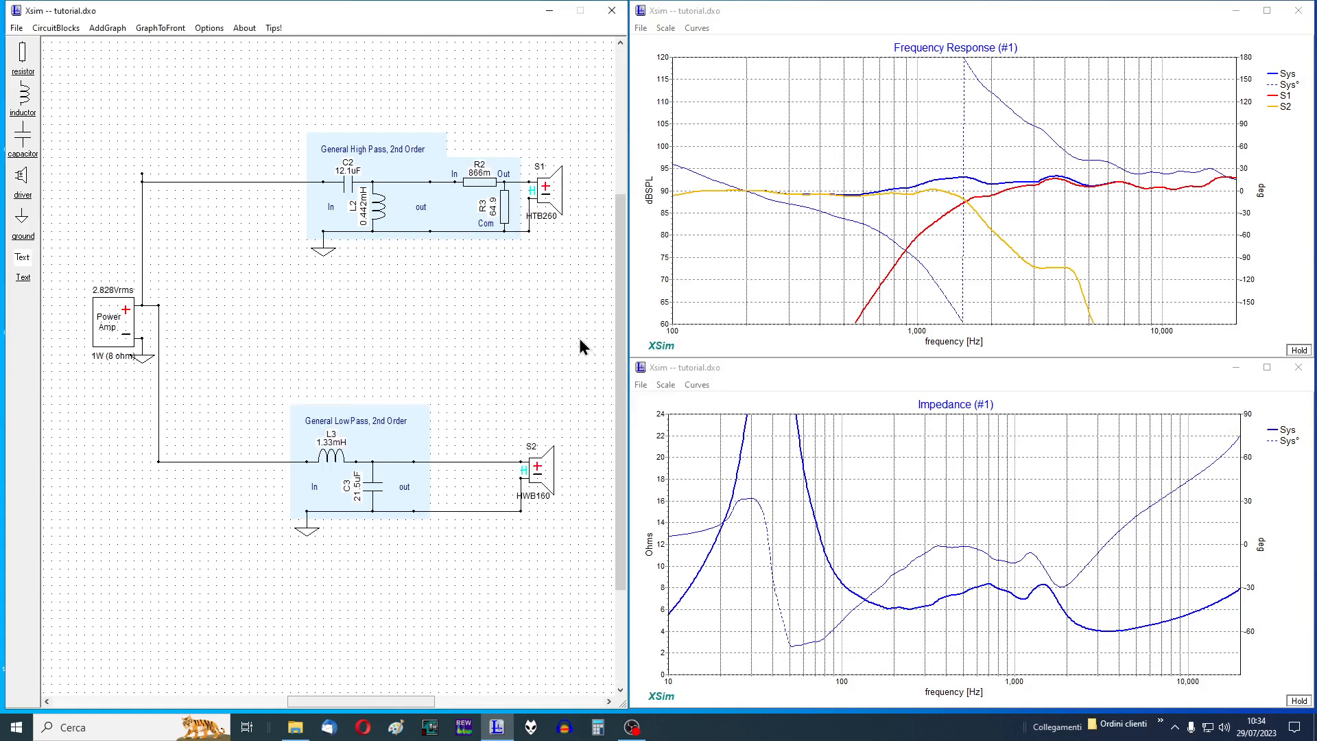
# Reopen the low-pass block's tuning and lower its filter break frequency to about 897 Hz.
pyautogui.rightClick(320, 452)
pyautogui.click(321, 455)
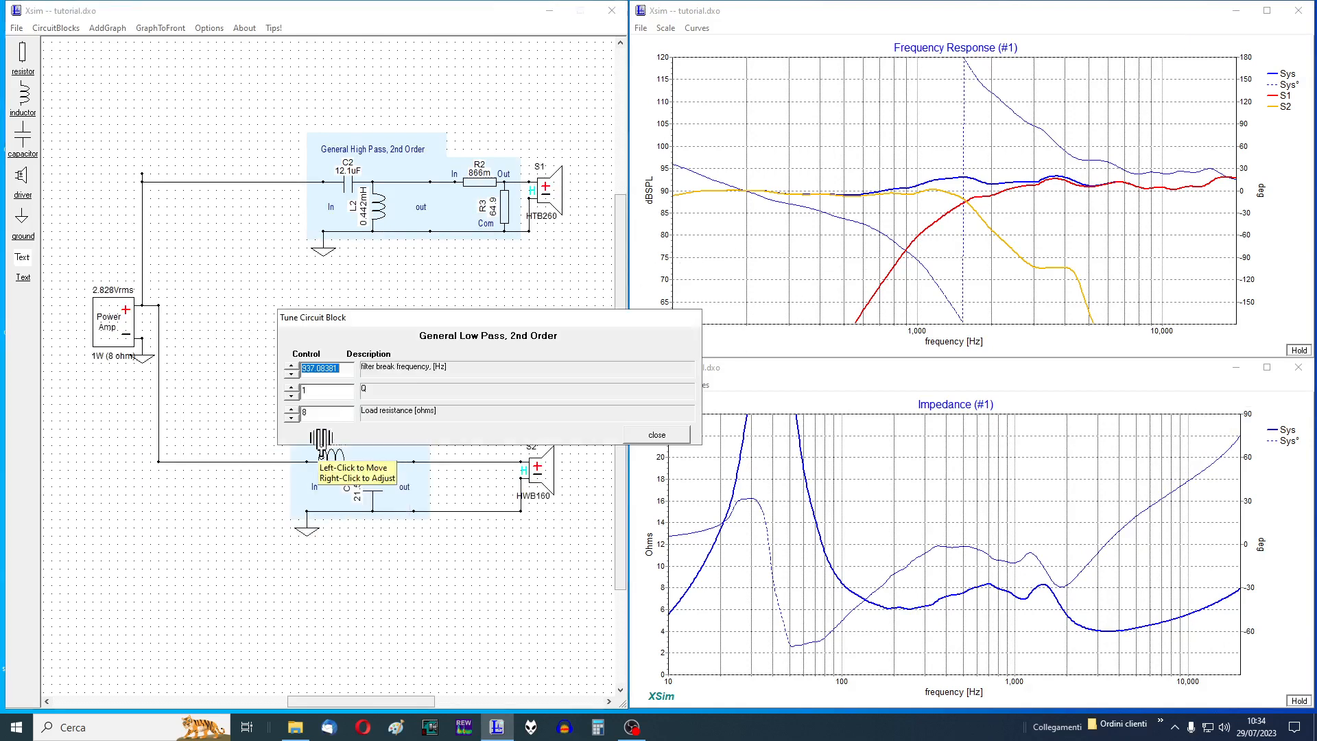
pyautogui.click(292, 376)
pyautogui.click(292, 375)
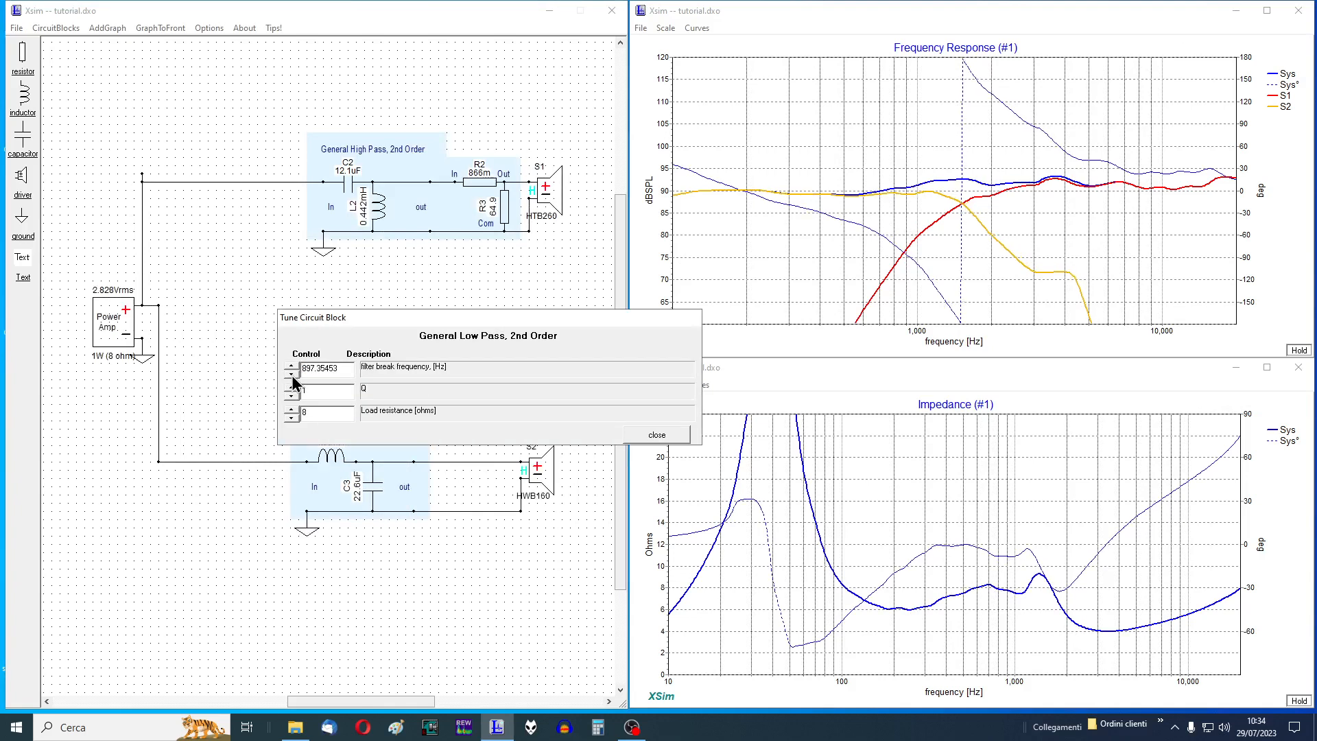
# Adjust the low-pass block's Q to about 1.14.
pyautogui.click(291, 397)
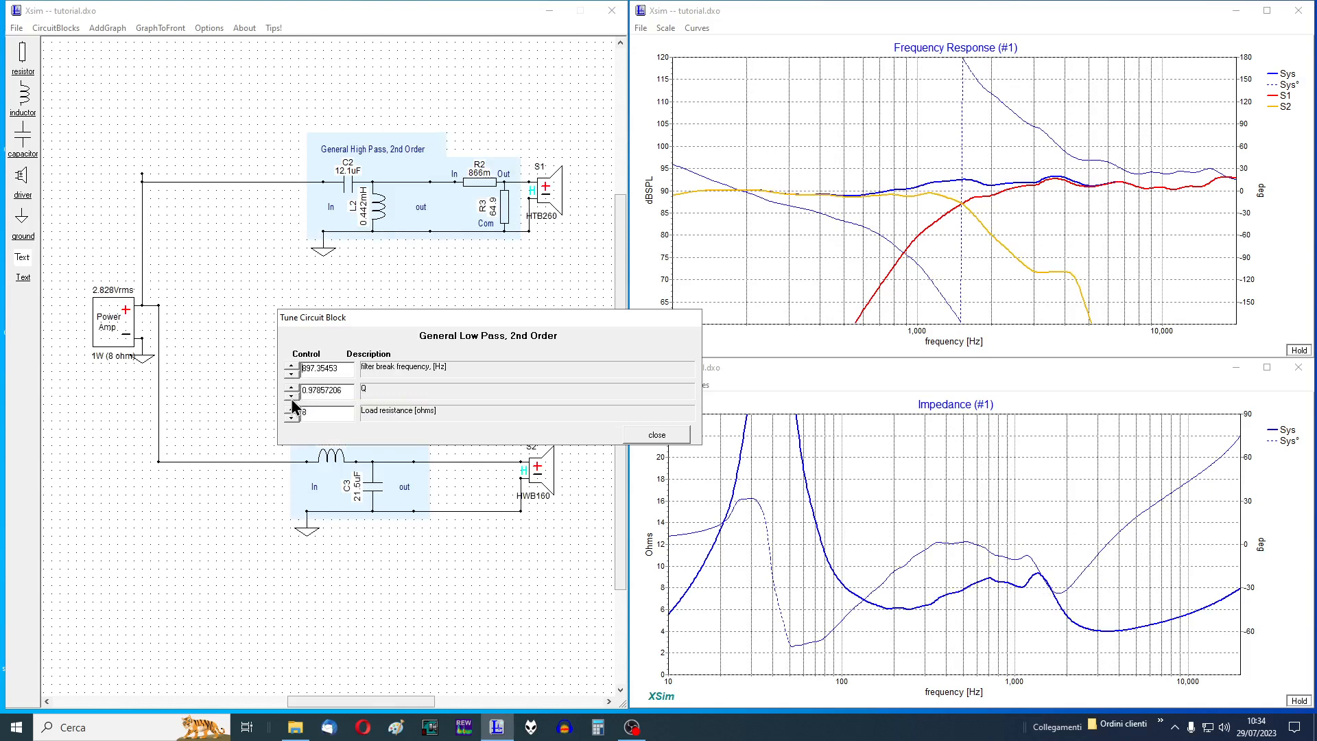
pyautogui.click(292, 388)
pyautogui.click(292, 387)
pyautogui.click(291, 388)
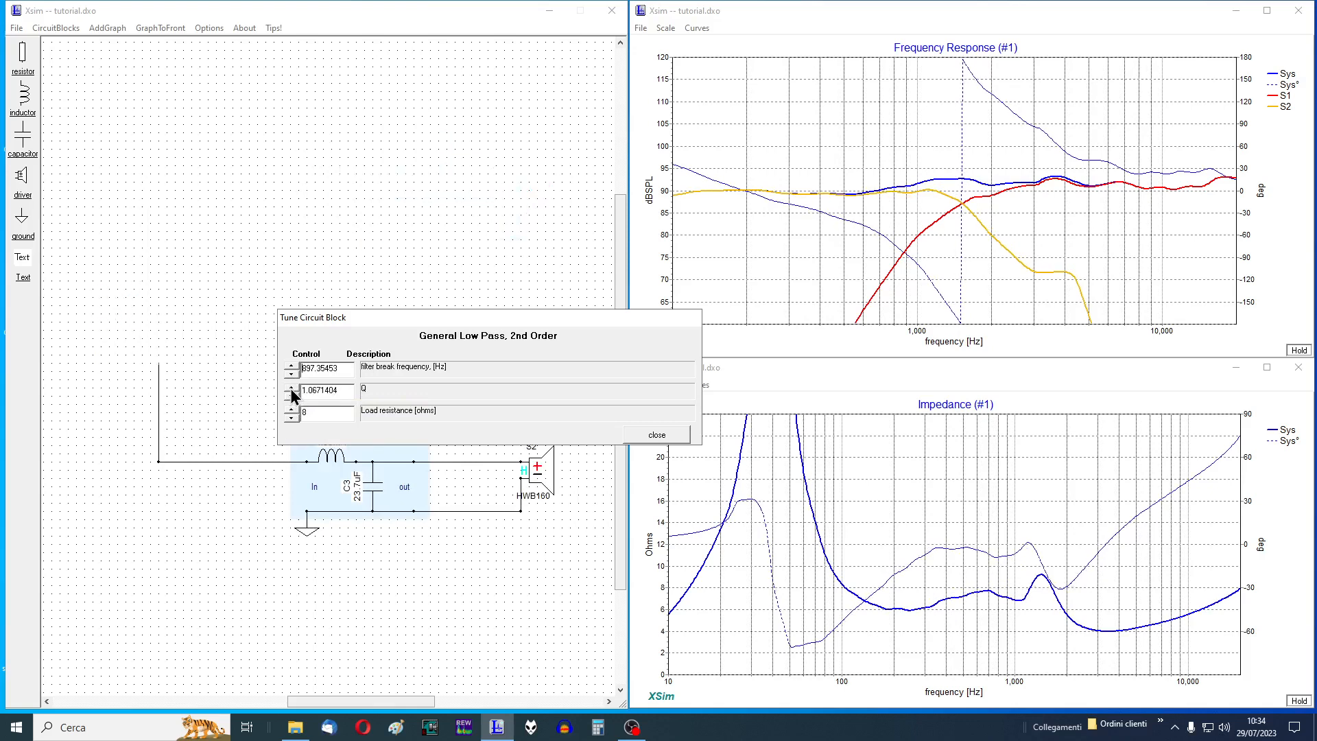
pyautogui.click(292, 388)
pyautogui.click(292, 387)
pyautogui.click(292, 387)
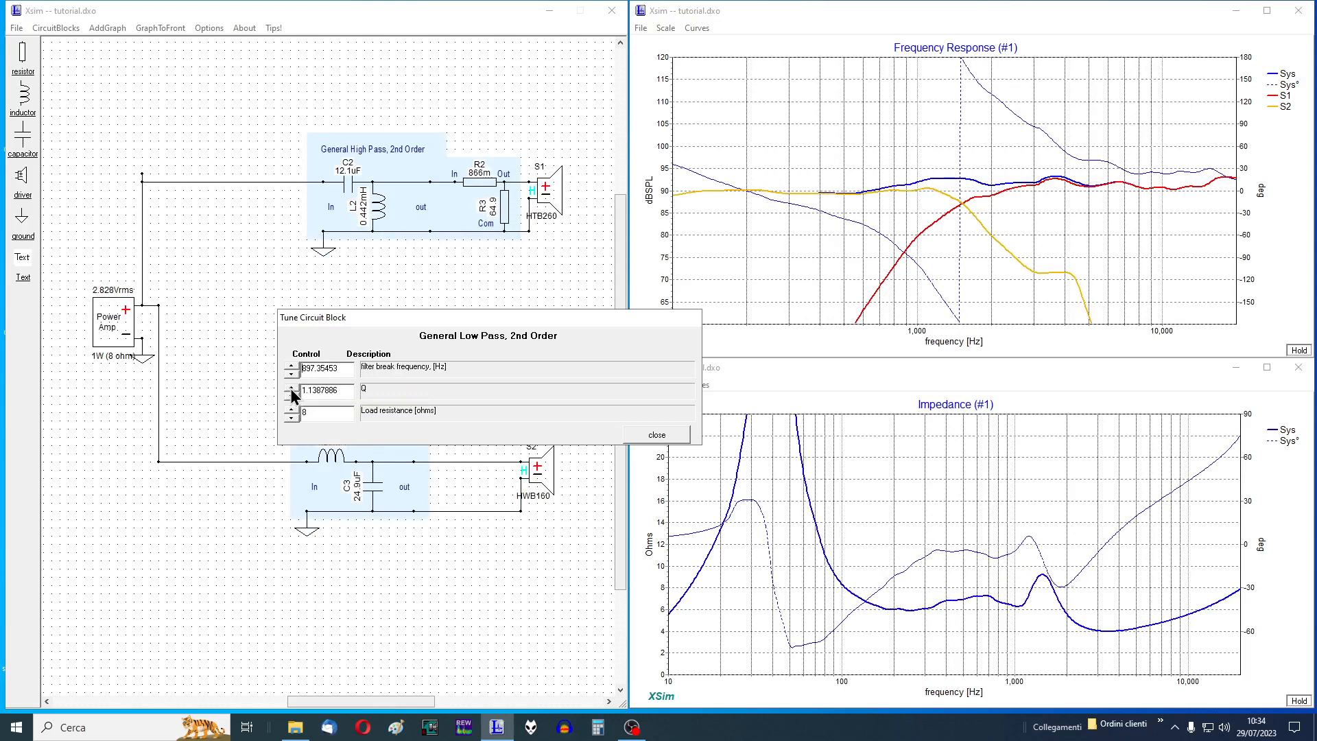
# Lower the low-pass block's filter break frequency to about 723 Hz.
pyautogui.click(291, 374)
pyautogui.click(292, 374)
pyautogui.click(291, 374)
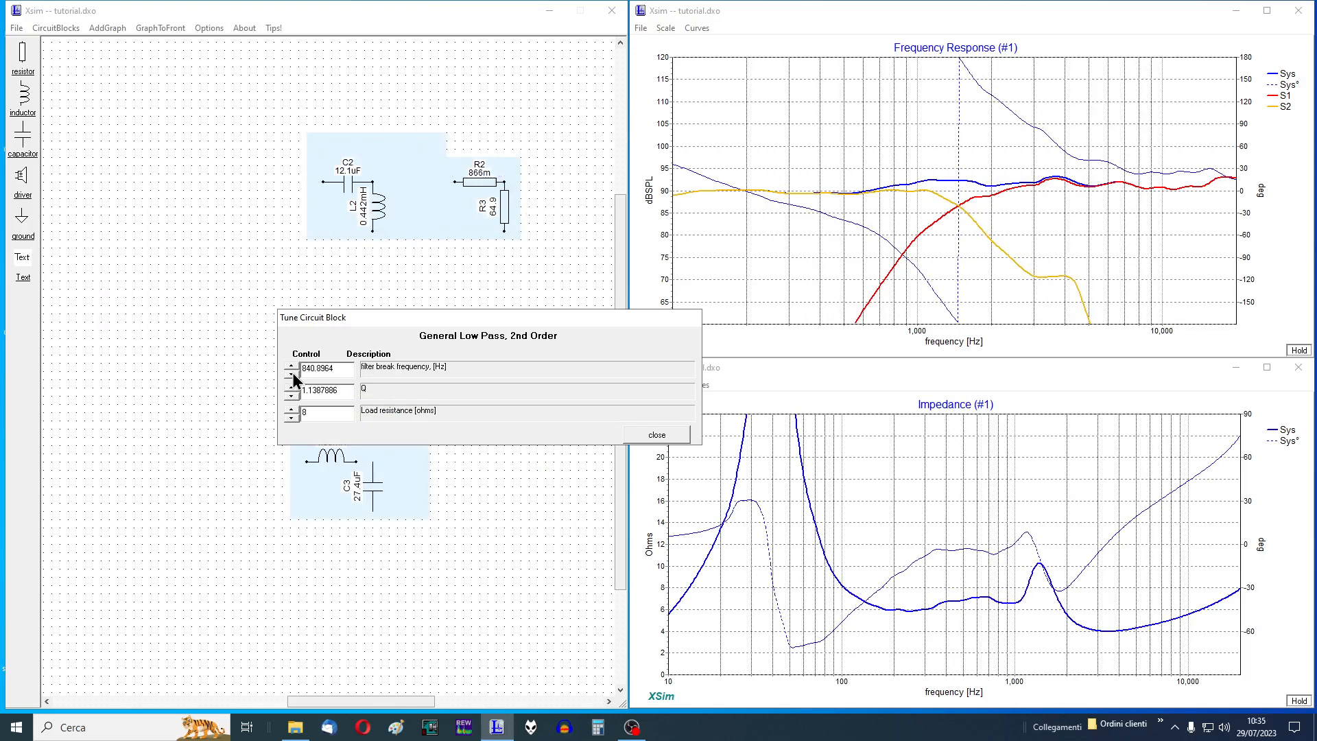
pyautogui.click(292, 375)
pyautogui.click(292, 374)
pyautogui.click(292, 375)
pyautogui.click(292, 374)
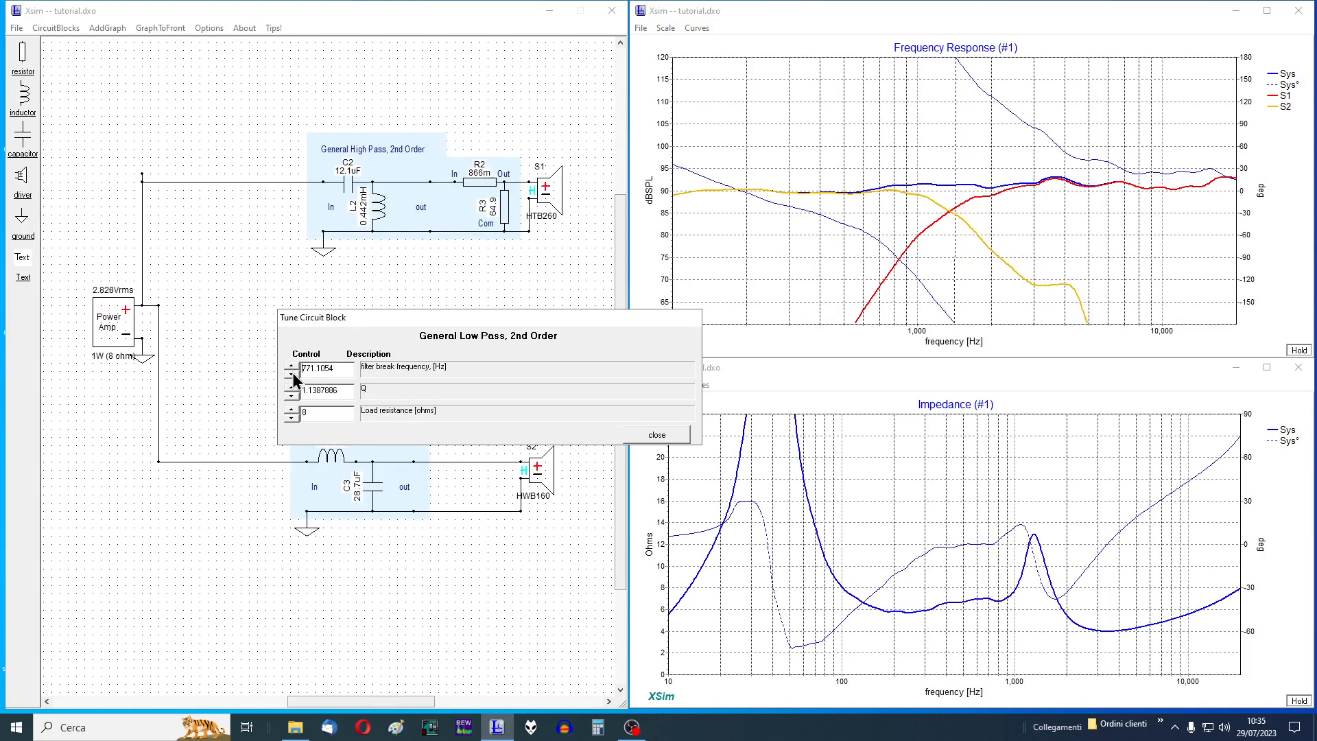
pyautogui.click(291, 375)
pyautogui.click(292, 374)
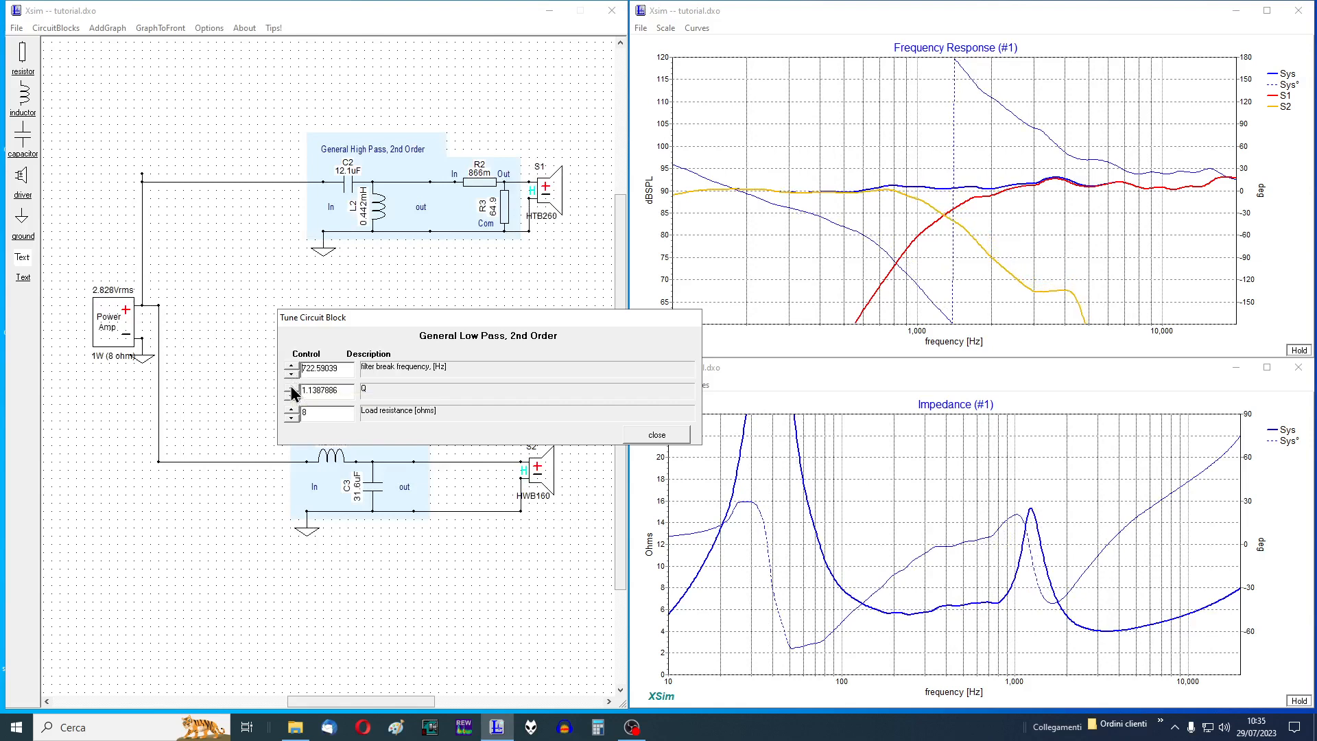
# Reduce the low-pass block's Q to about 1.09 and finish tuning.
pyautogui.click(291, 397)
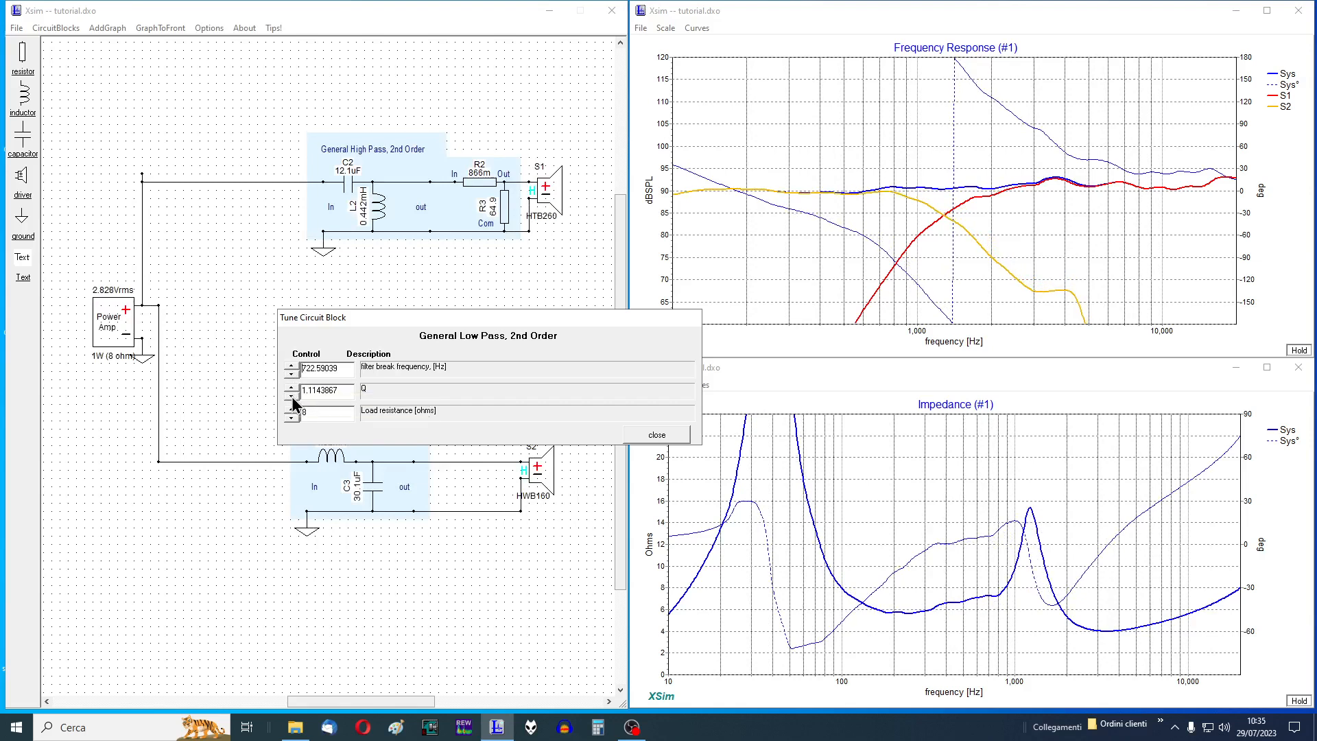
pyautogui.click(293, 397)
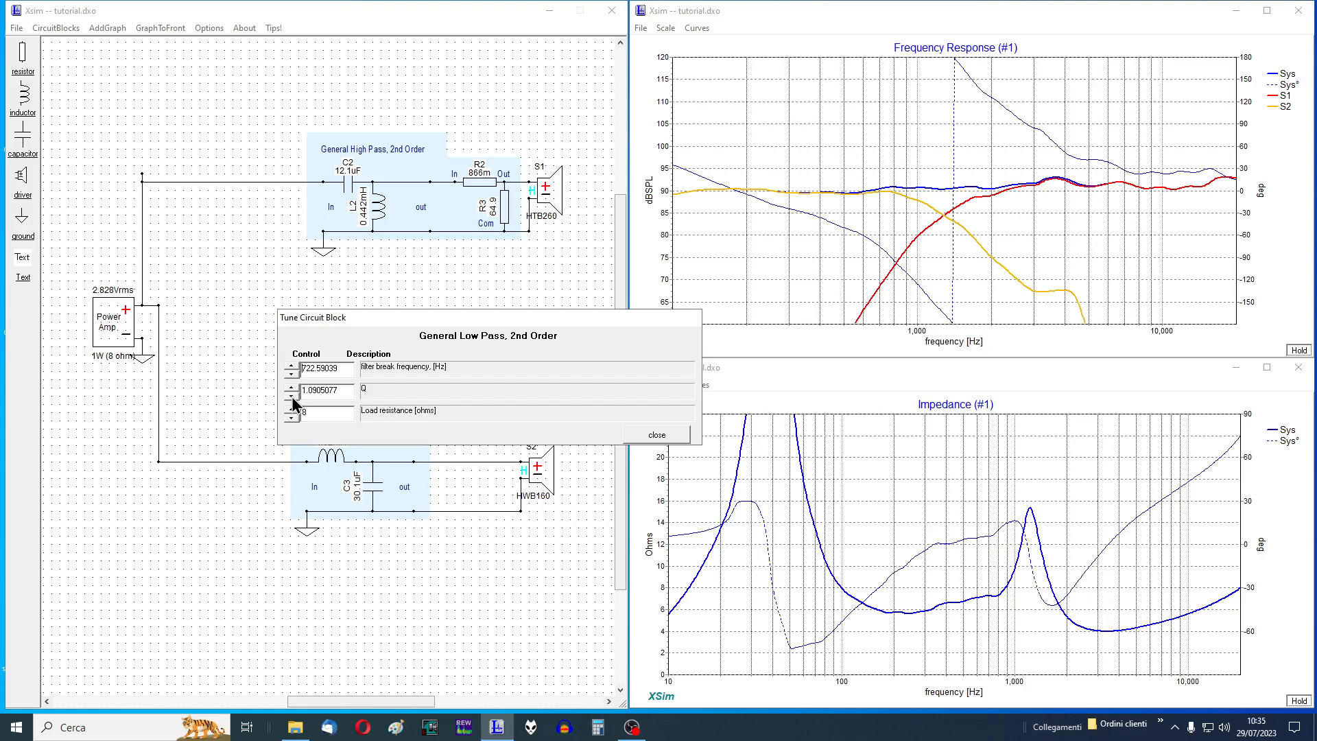
pyautogui.click(636, 434)
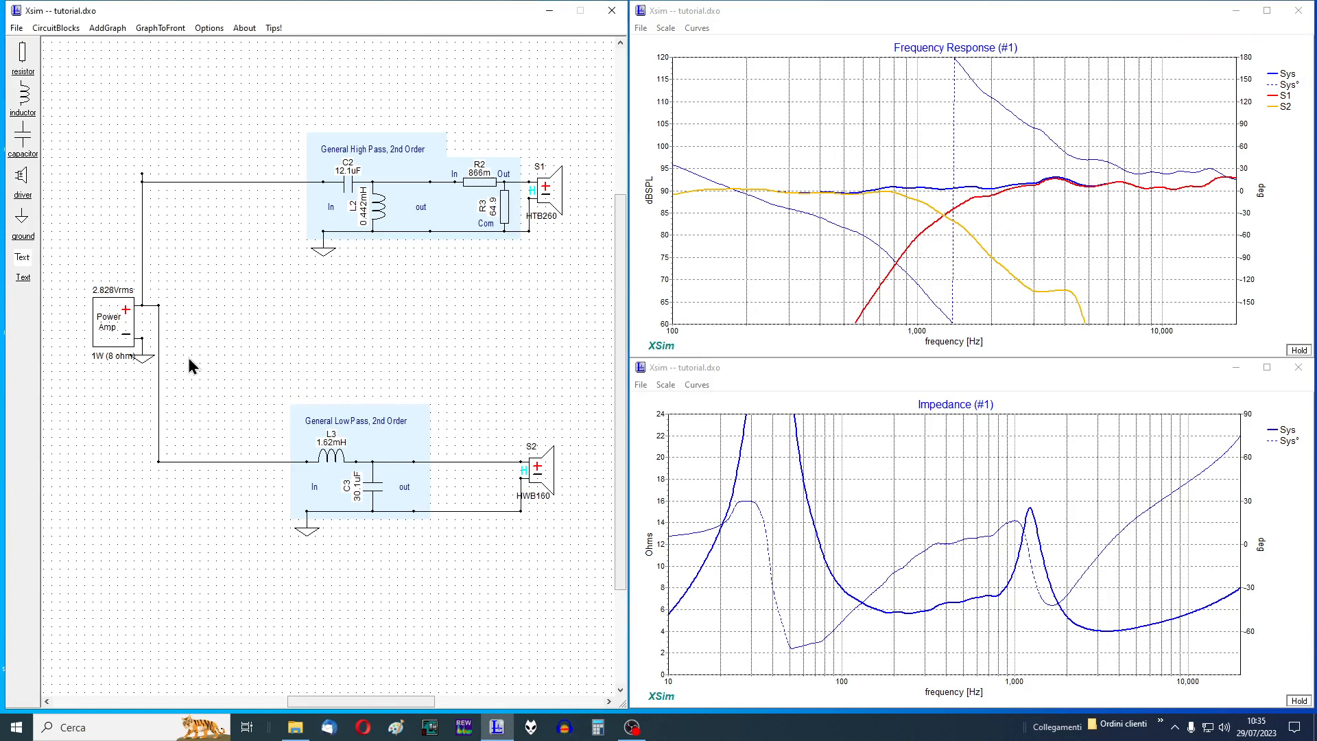
# Insert the Shunt Notch circuit block in the empty area below the amplifier, keeping its default tuning.
pyautogui.click(55, 30)
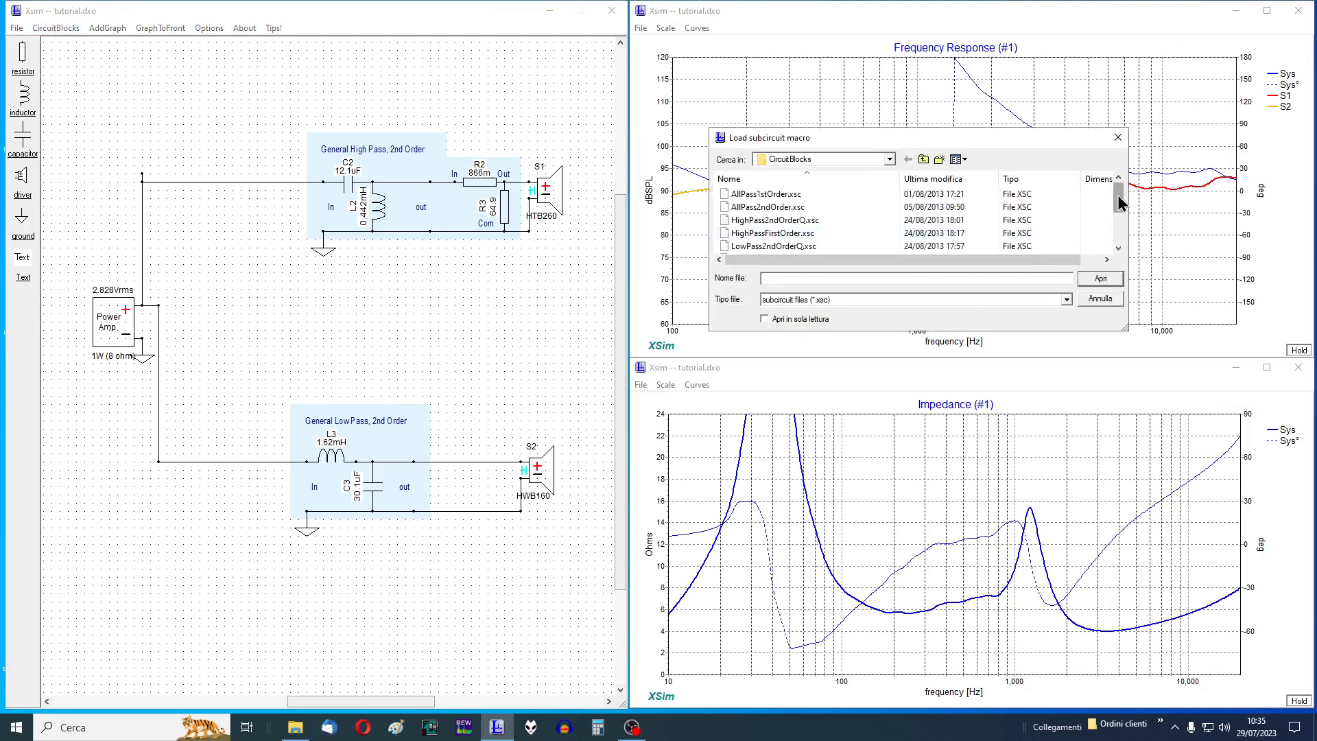
pyautogui.moveTo(1117, 195); pyautogui.dragTo(1115, 249)
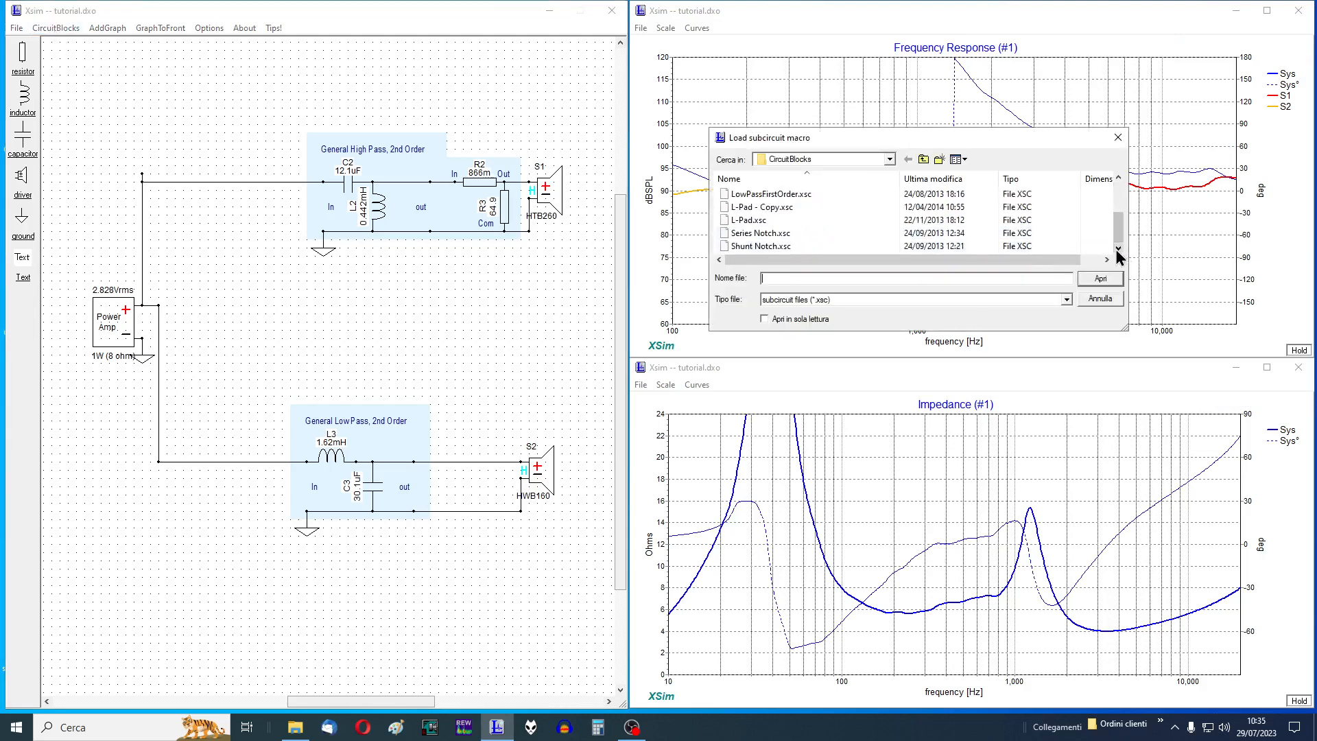
pyautogui.doubleClick(729, 247)
pyautogui.click(101, 577)
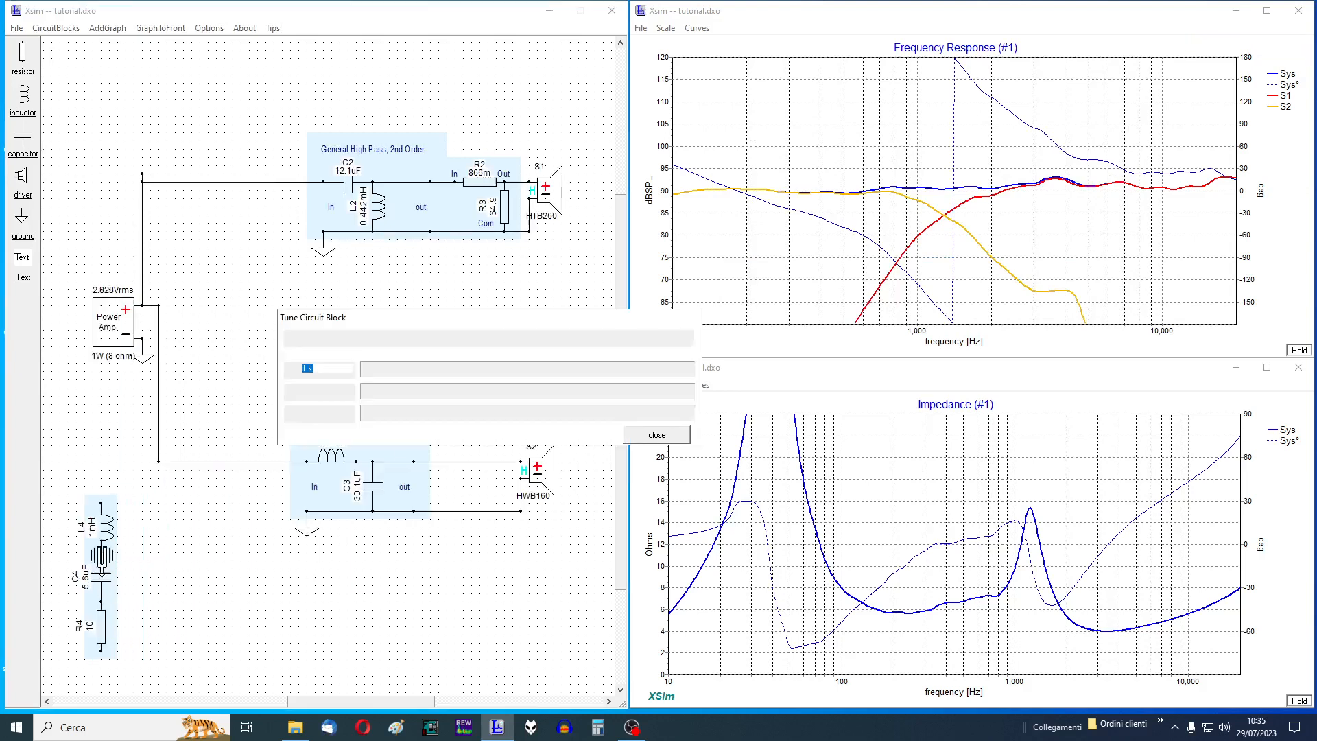
pyautogui.click(671, 439)
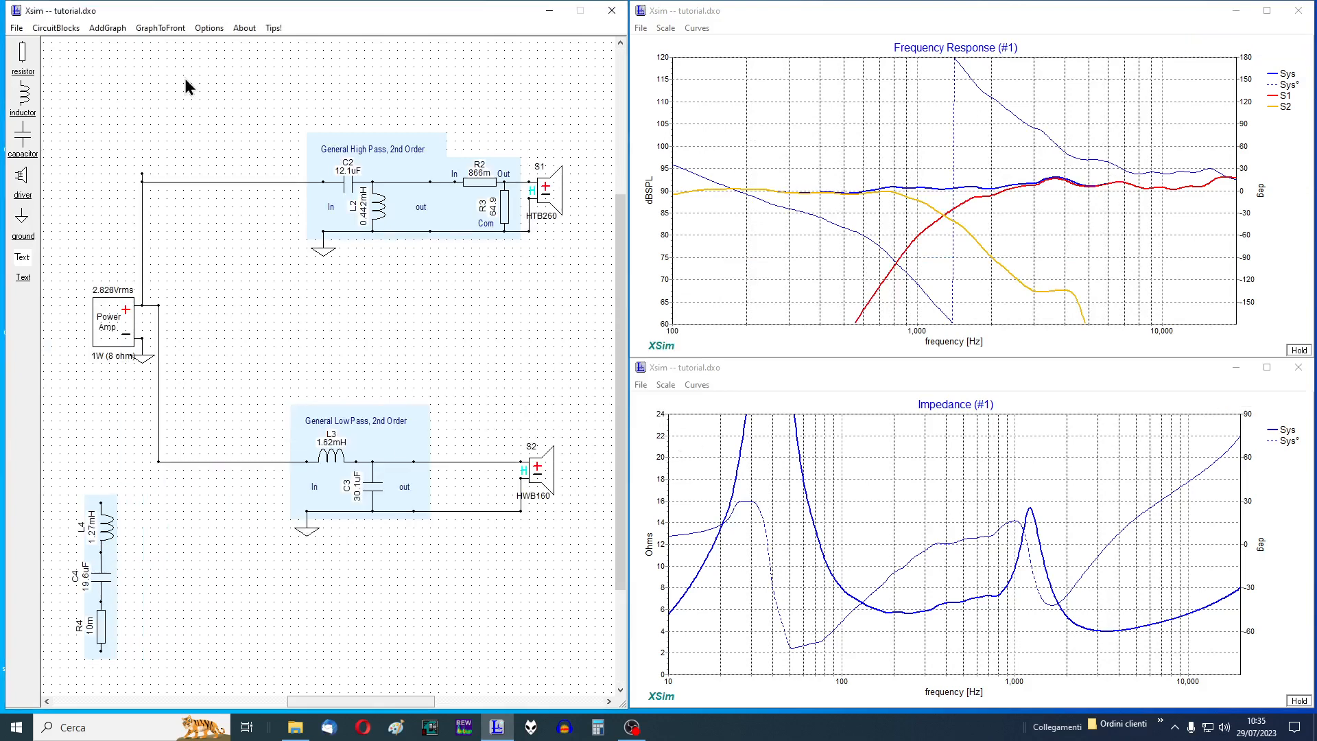
# Insert the Series Notch circuit block beside the shunt notch below the amplifier, keeping its default tuning.
pyautogui.click(60, 27)
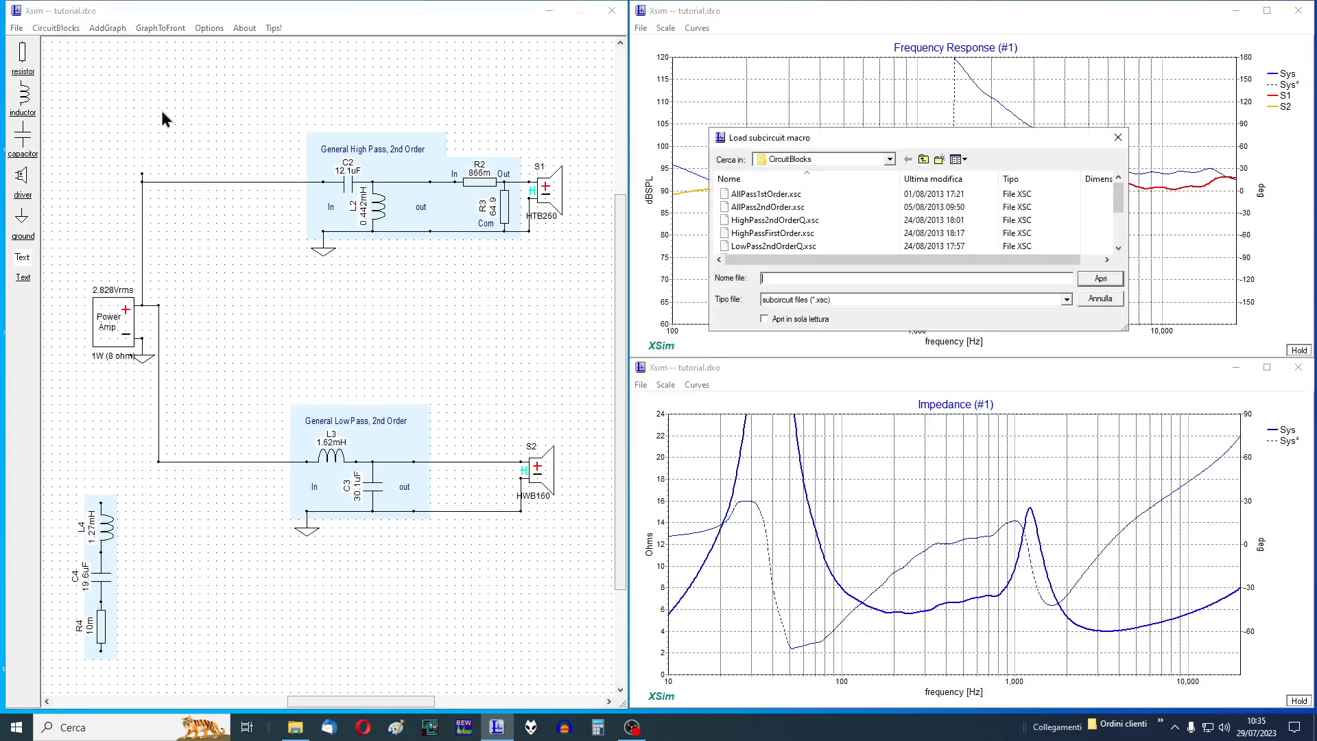
pyautogui.click(1118, 248)
pyautogui.click(1118, 248)
pyautogui.click(1118, 248)
pyautogui.click(1118, 248)
pyautogui.click(1118, 249)
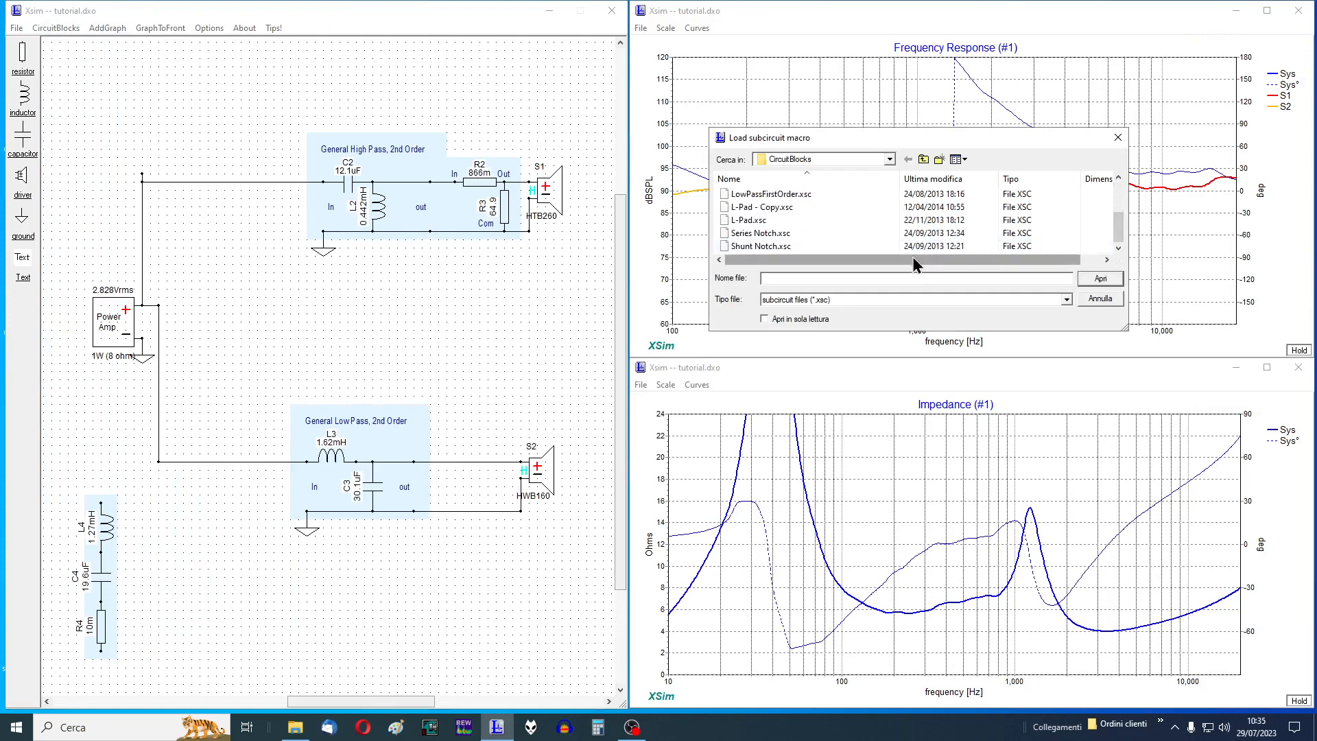
pyautogui.doubleClick(777, 234)
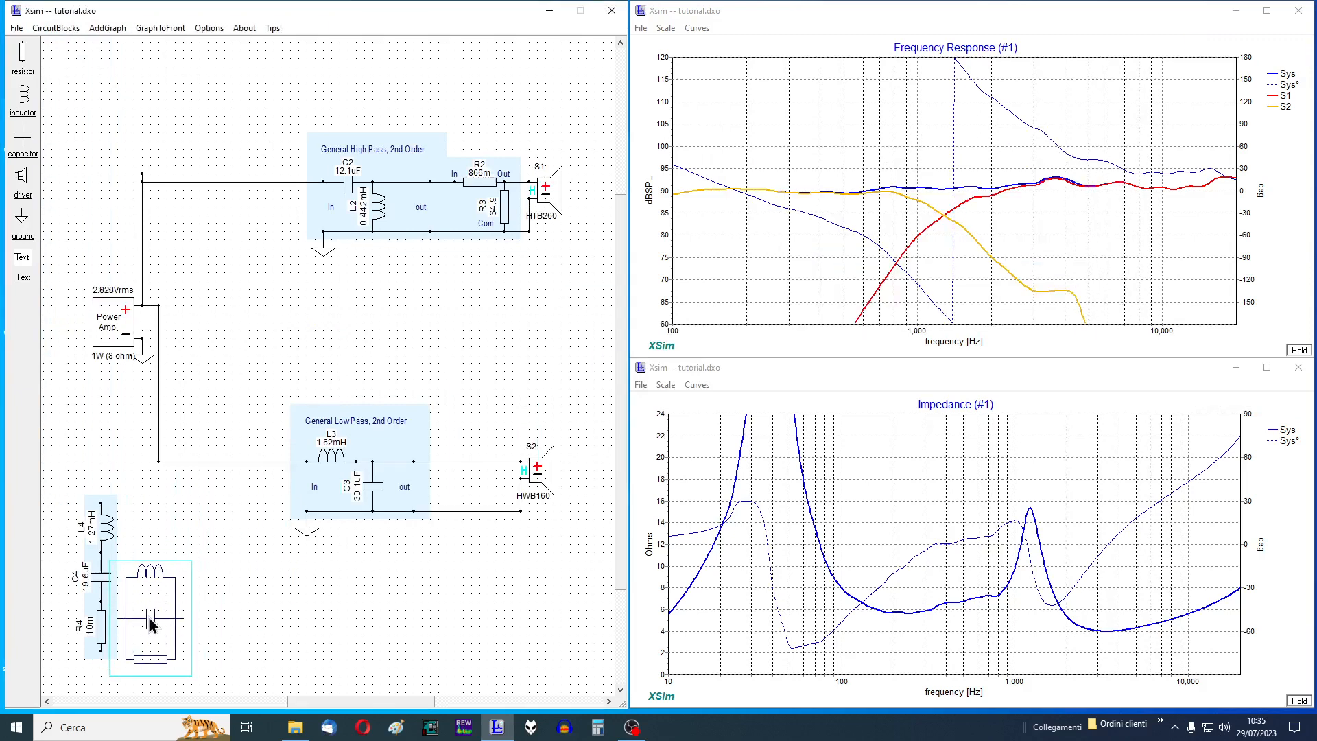
pyautogui.click(180, 609)
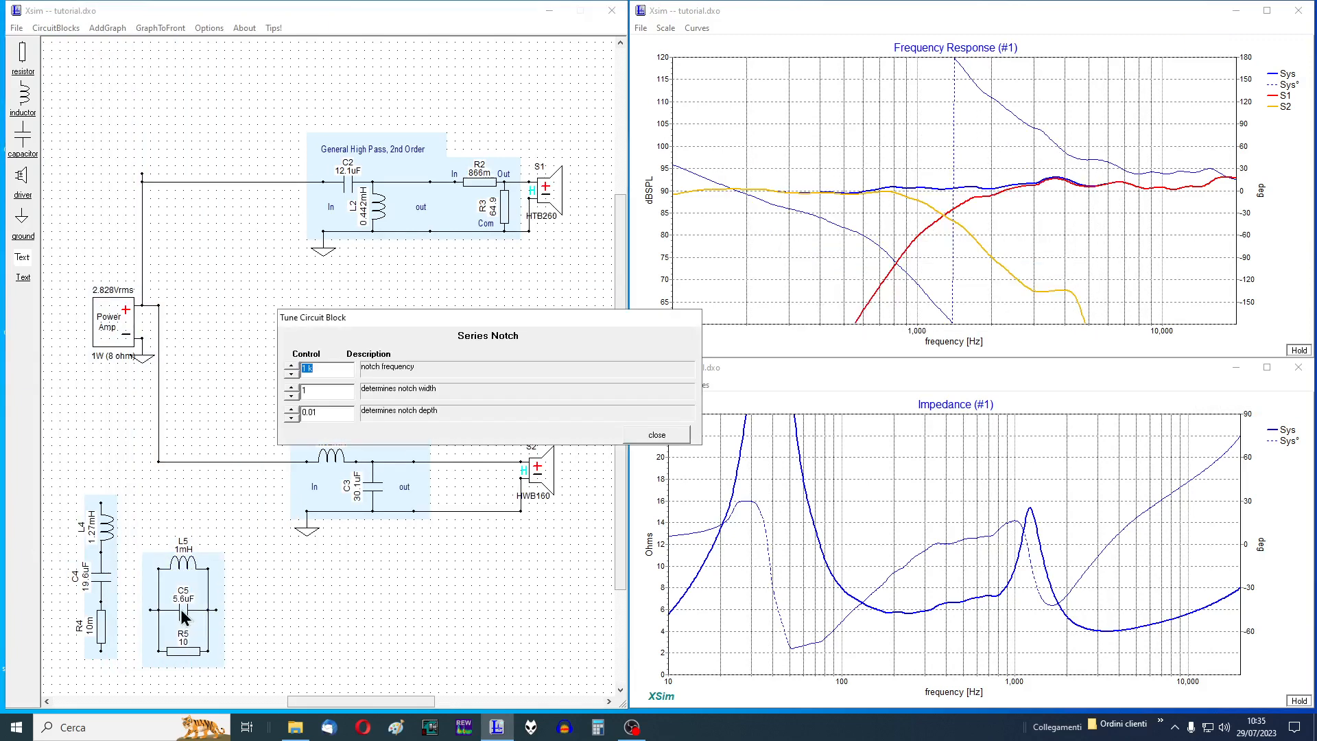
pyautogui.click(653, 433)
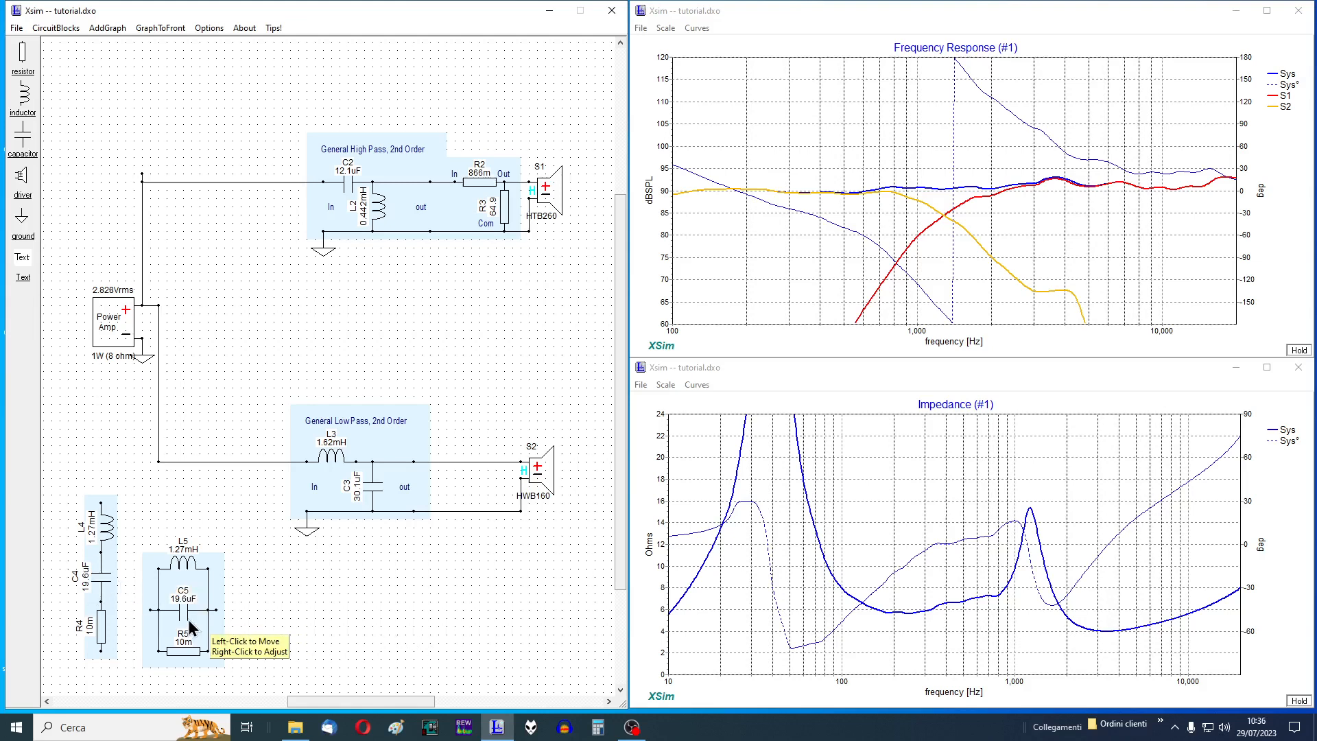
# Delete both the series notch and shunt notch blocks from the schematic.
pyautogui.rightClick(179, 601)
pyautogui.click(172, 582)
pyautogui.rightClick(117, 584)
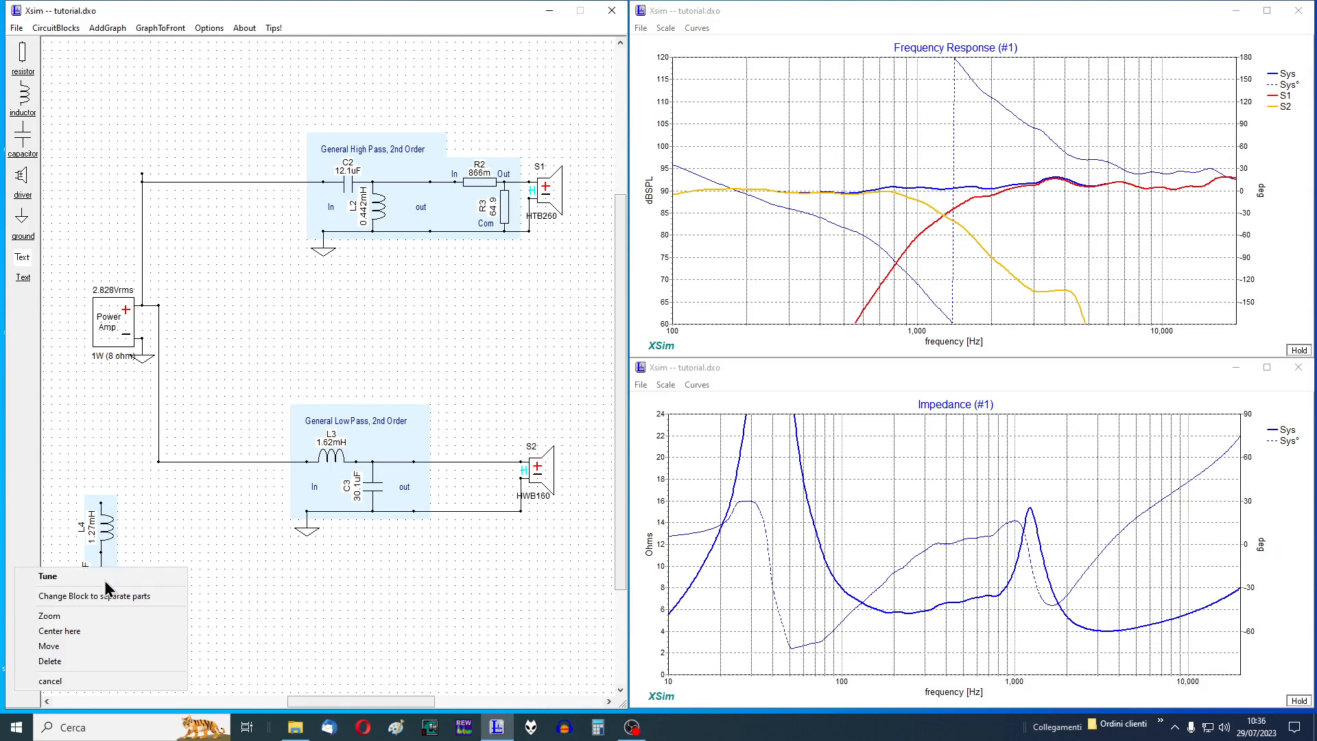
pyautogui.click(67, 660)
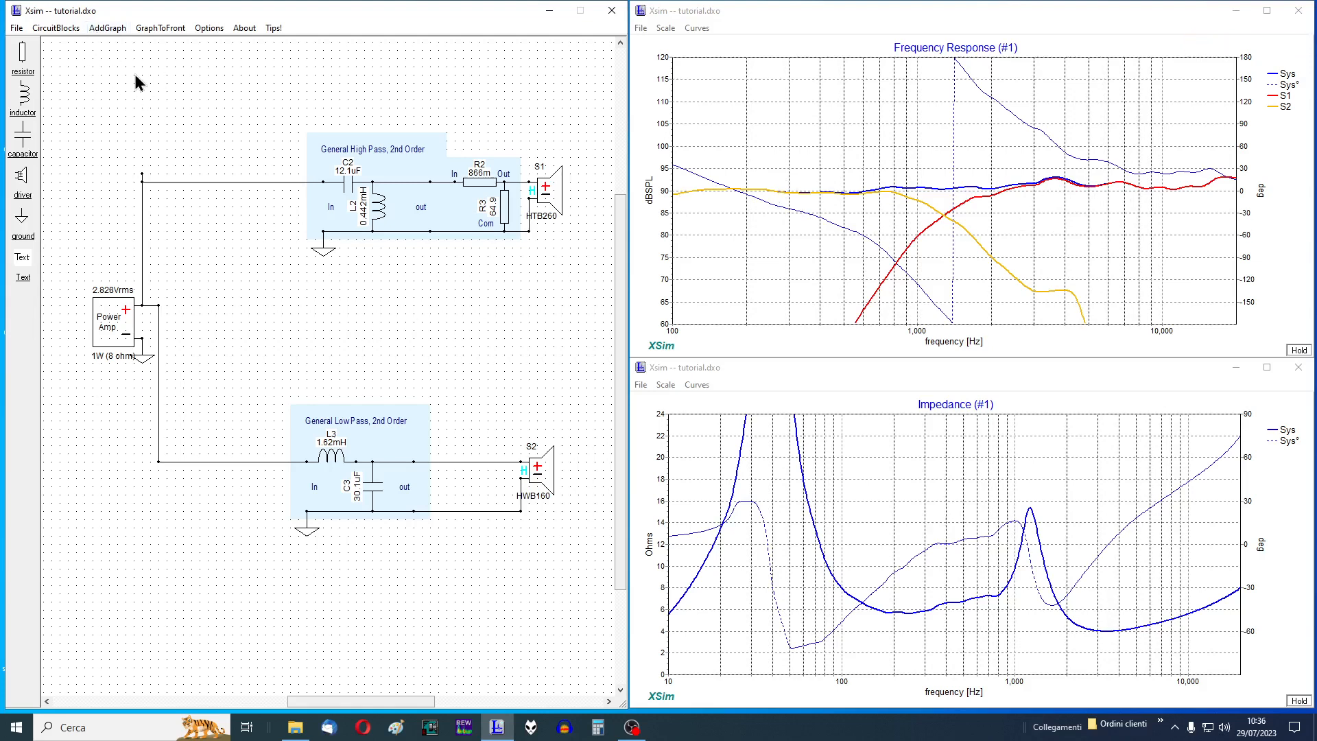
# Add a filter response graph and plot the S1 and S2 curves on it without phase.
pyautogui.click(102, 29)
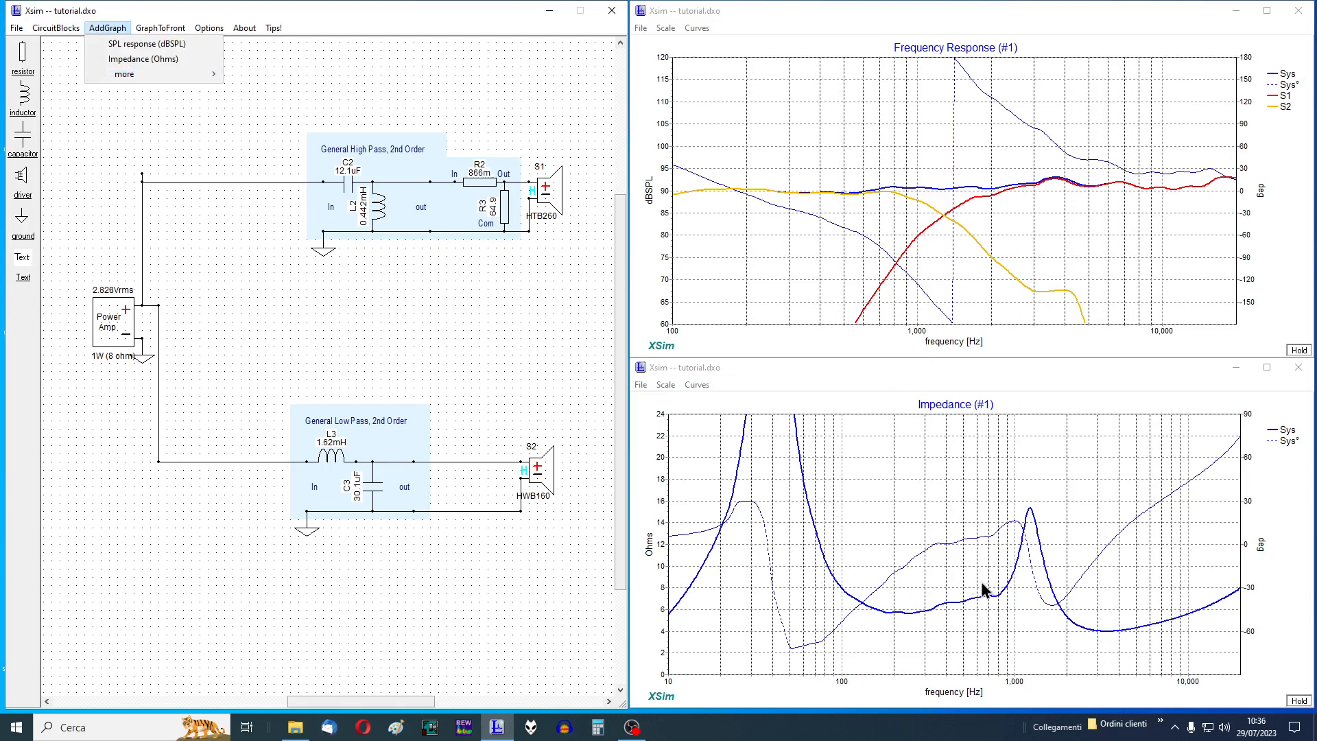
pyautogui.moveTo(163, 80)
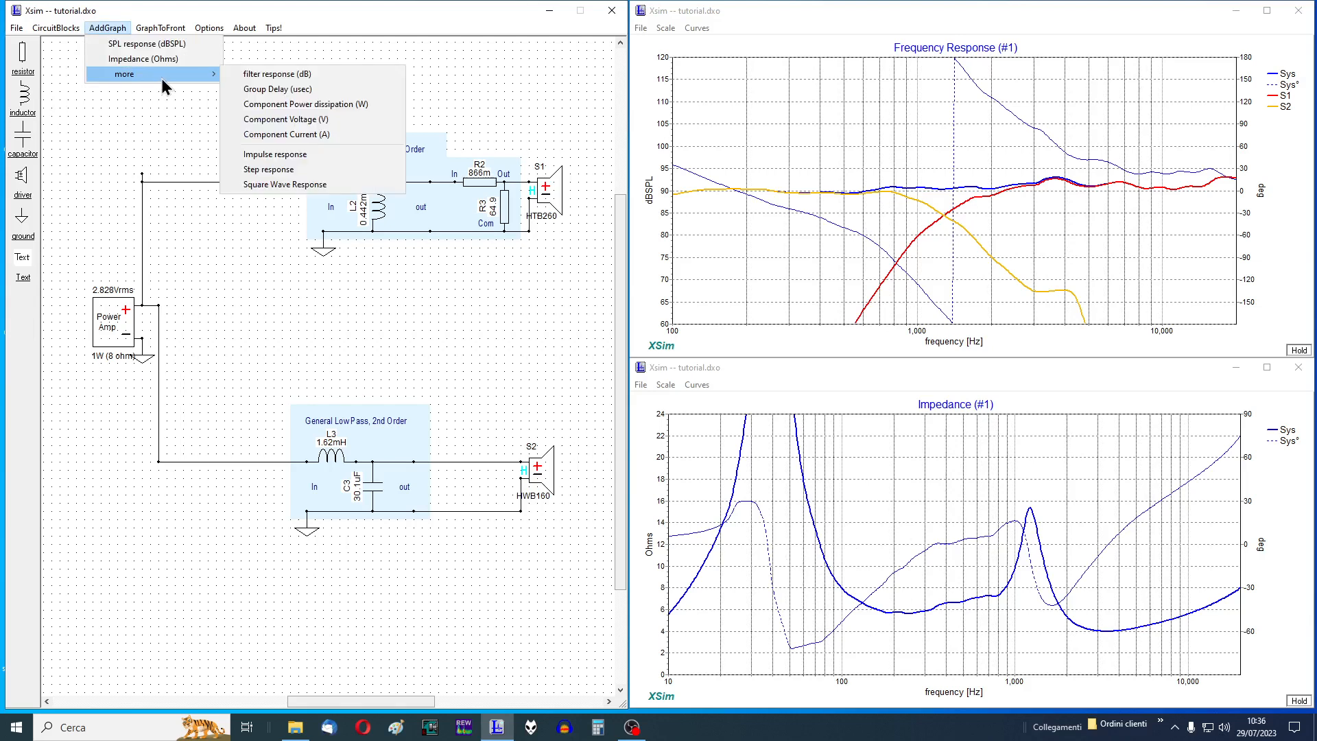
pyautogui.click(283, 76)
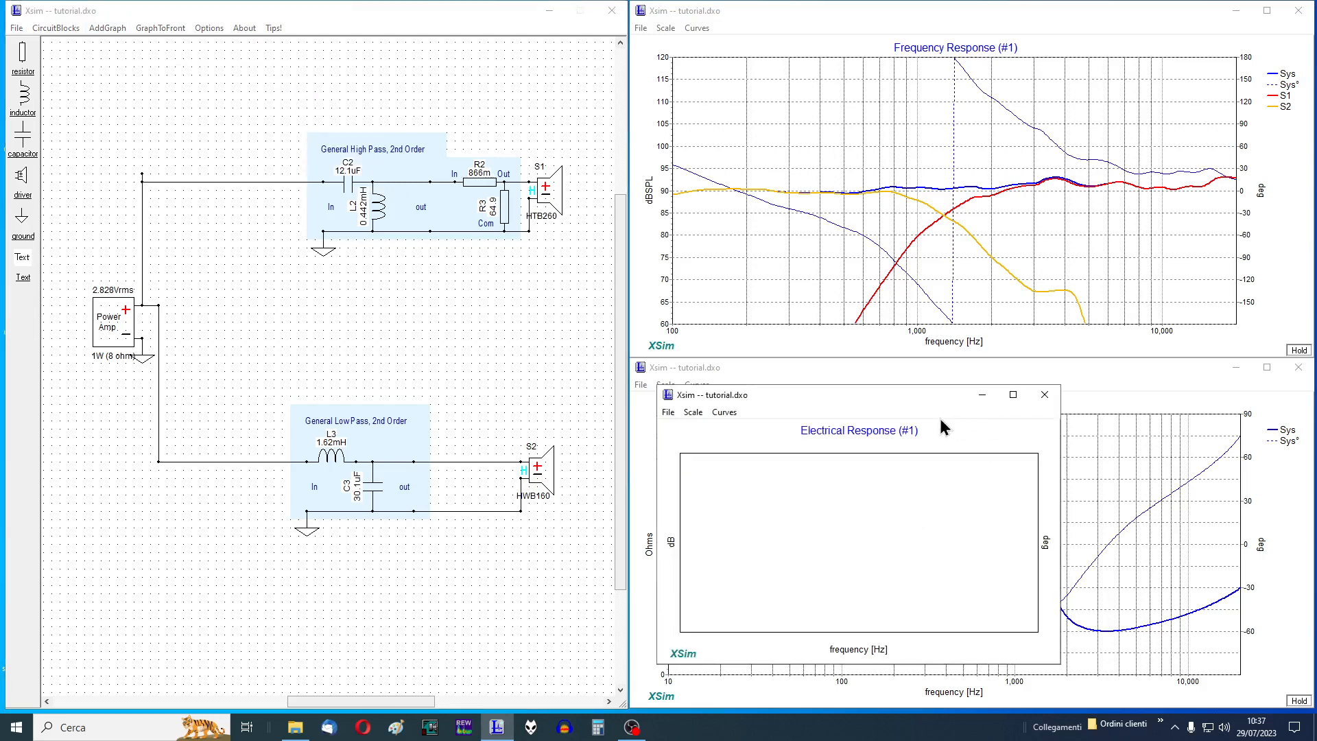
pyautogui.click(715, 413)
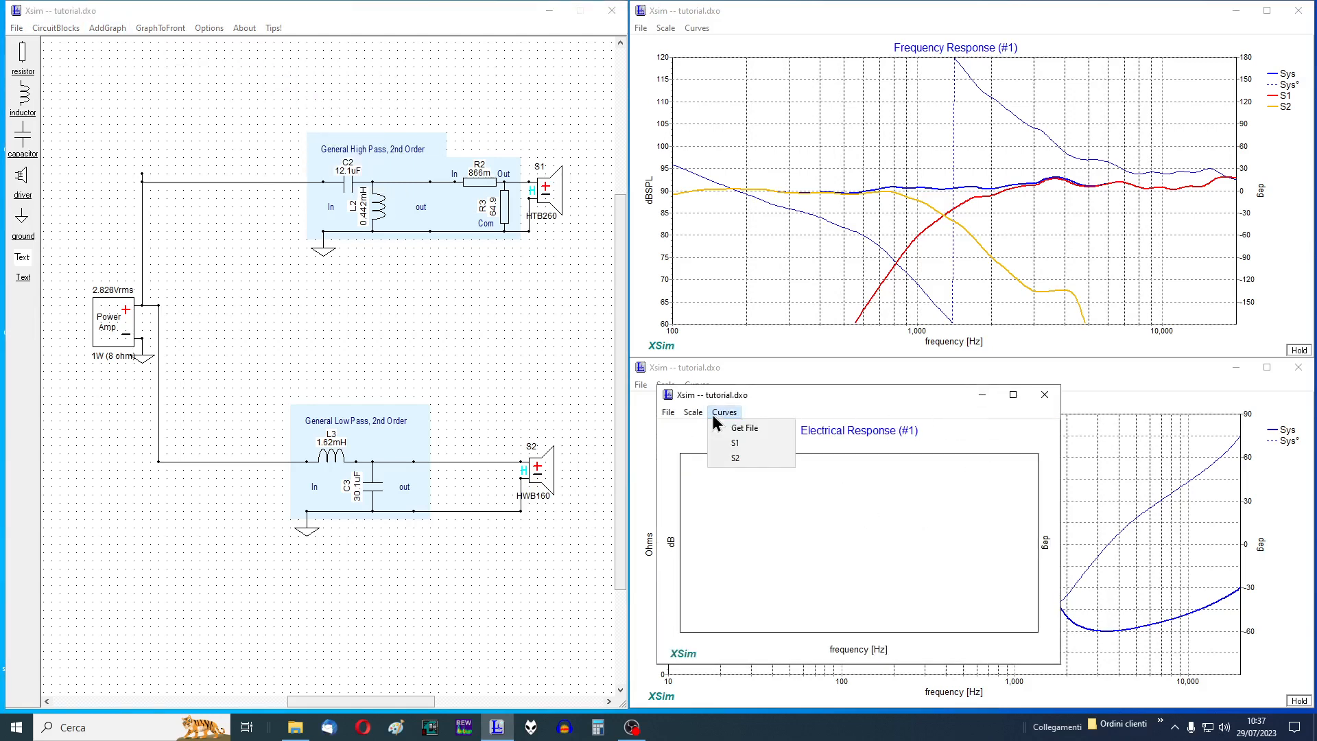
pyautogui.click(734, 443)
pyautogui.click(856, 451)
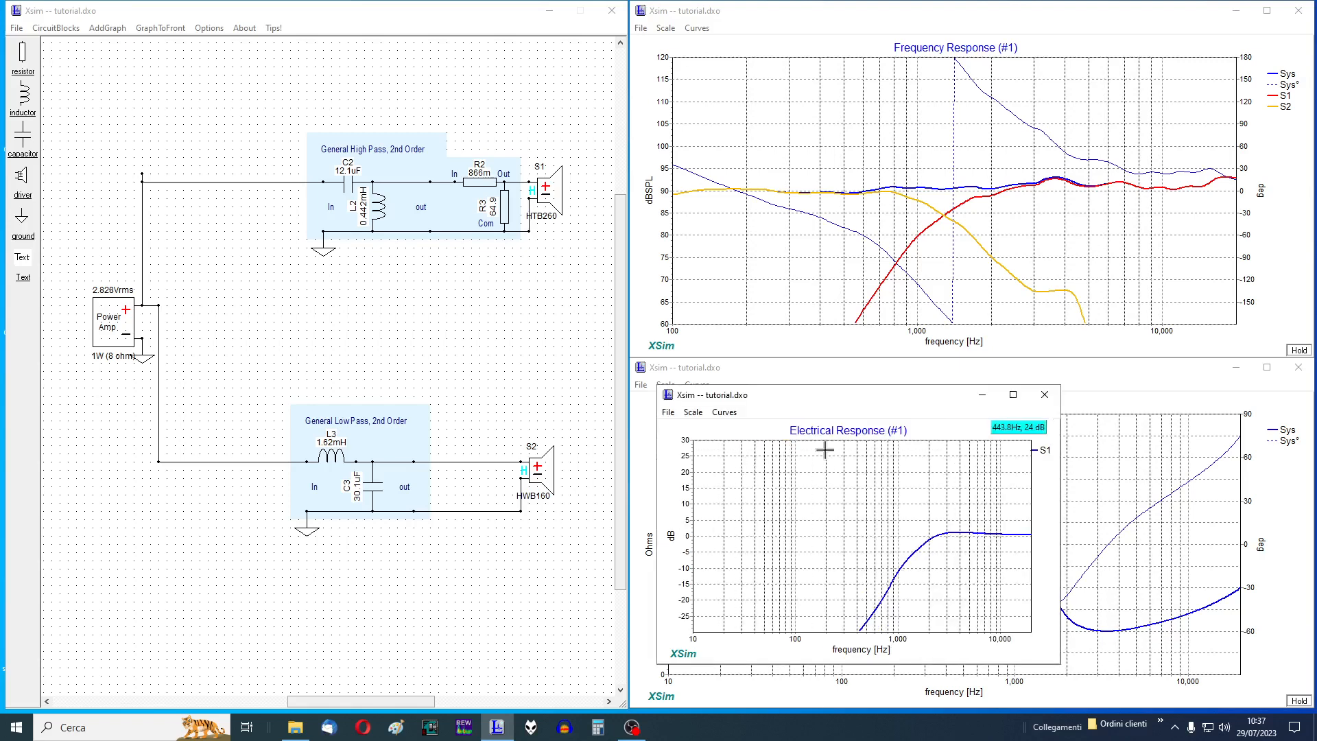
pyautogui.click(728, 414)
pyautogui.click(734, 462)
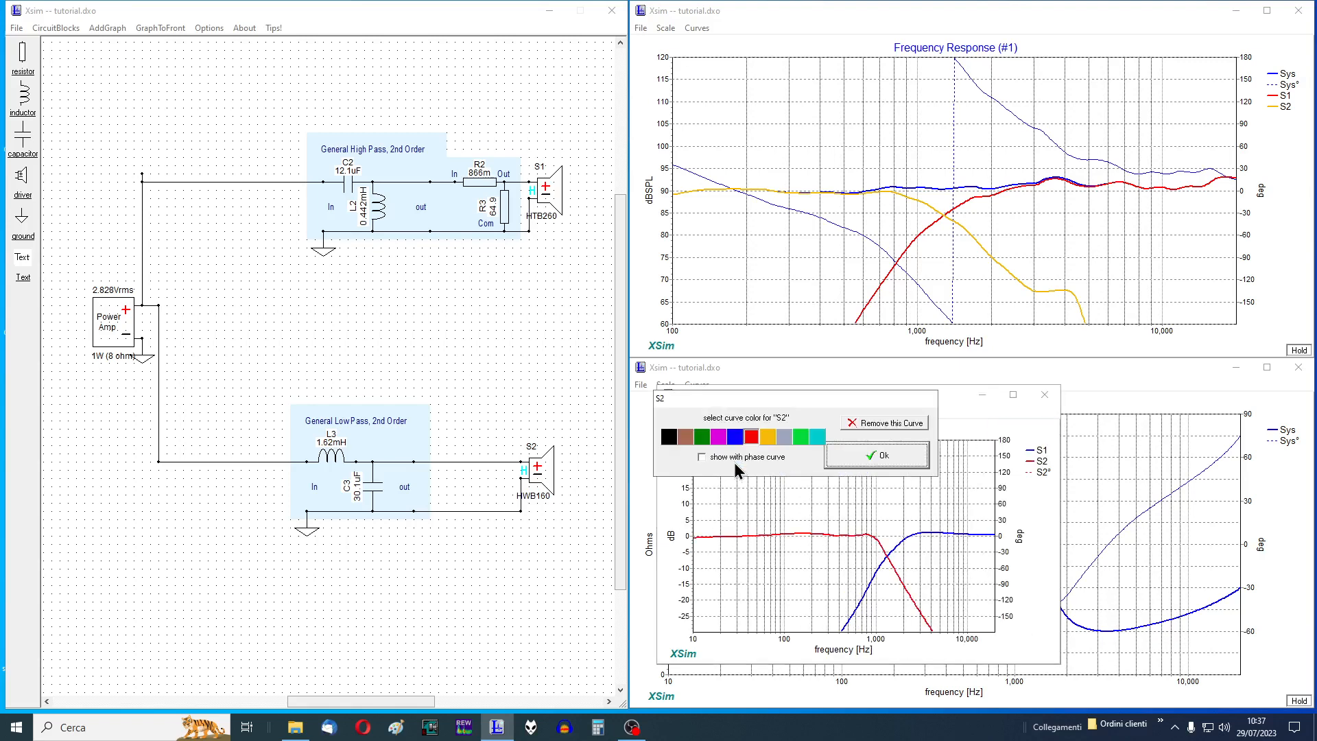
pyautogui.click(857, 455)
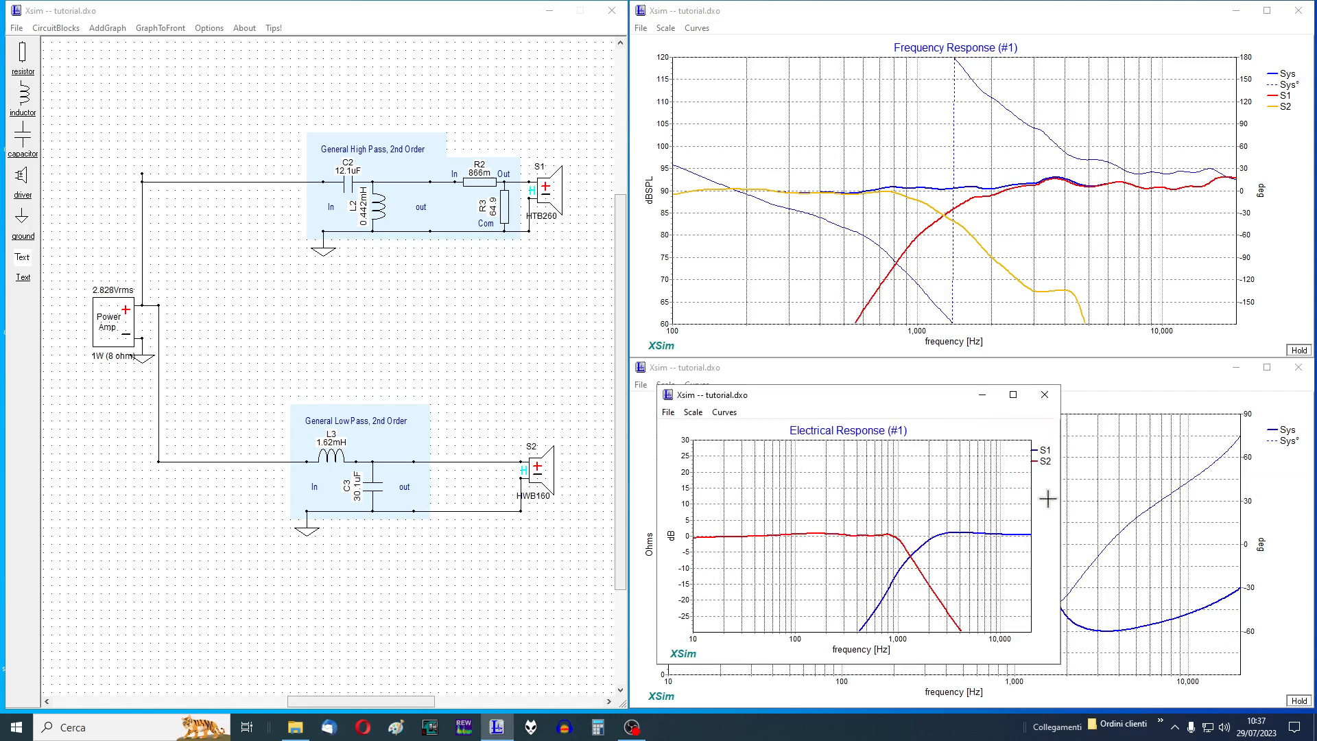
# Examine where the S1 and S2 electrical responses cross in the enlarged filter response graph, and close the graph.
pyautogui.click(1013, 394)
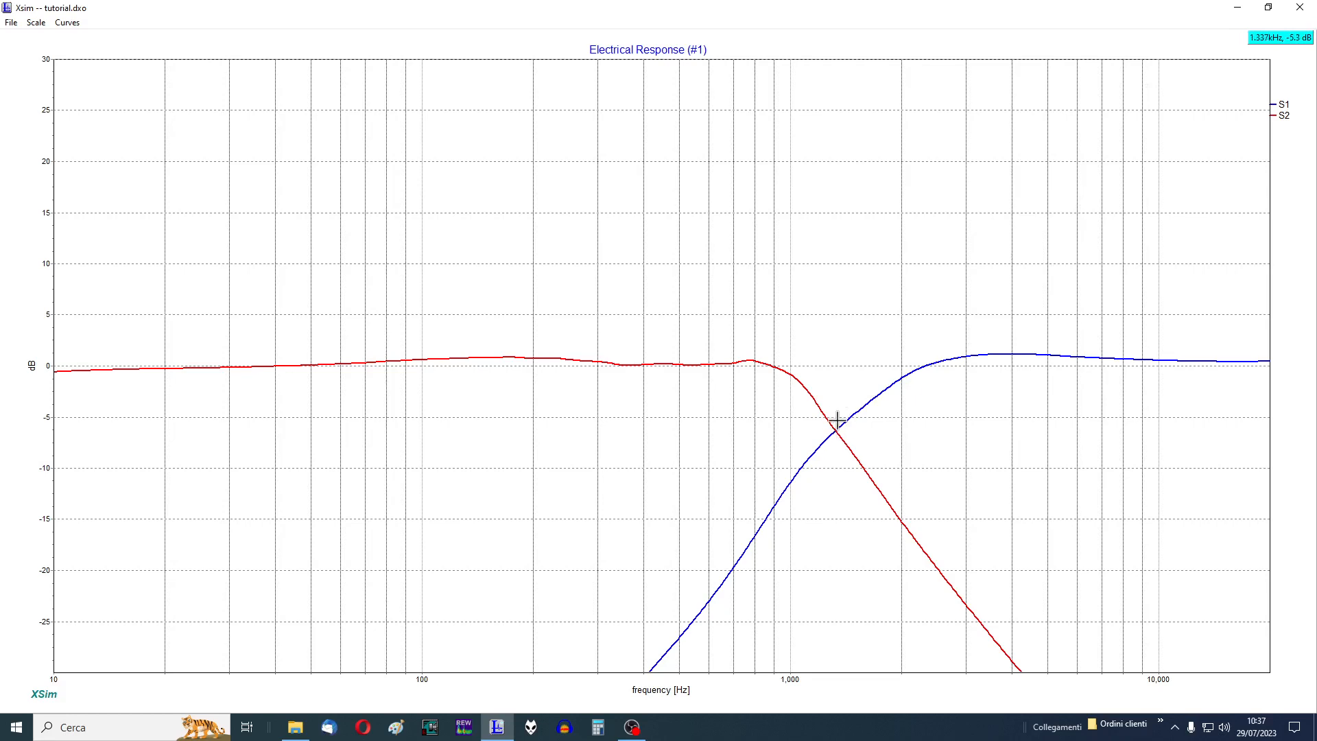
pyautogui.click(1268, 7)
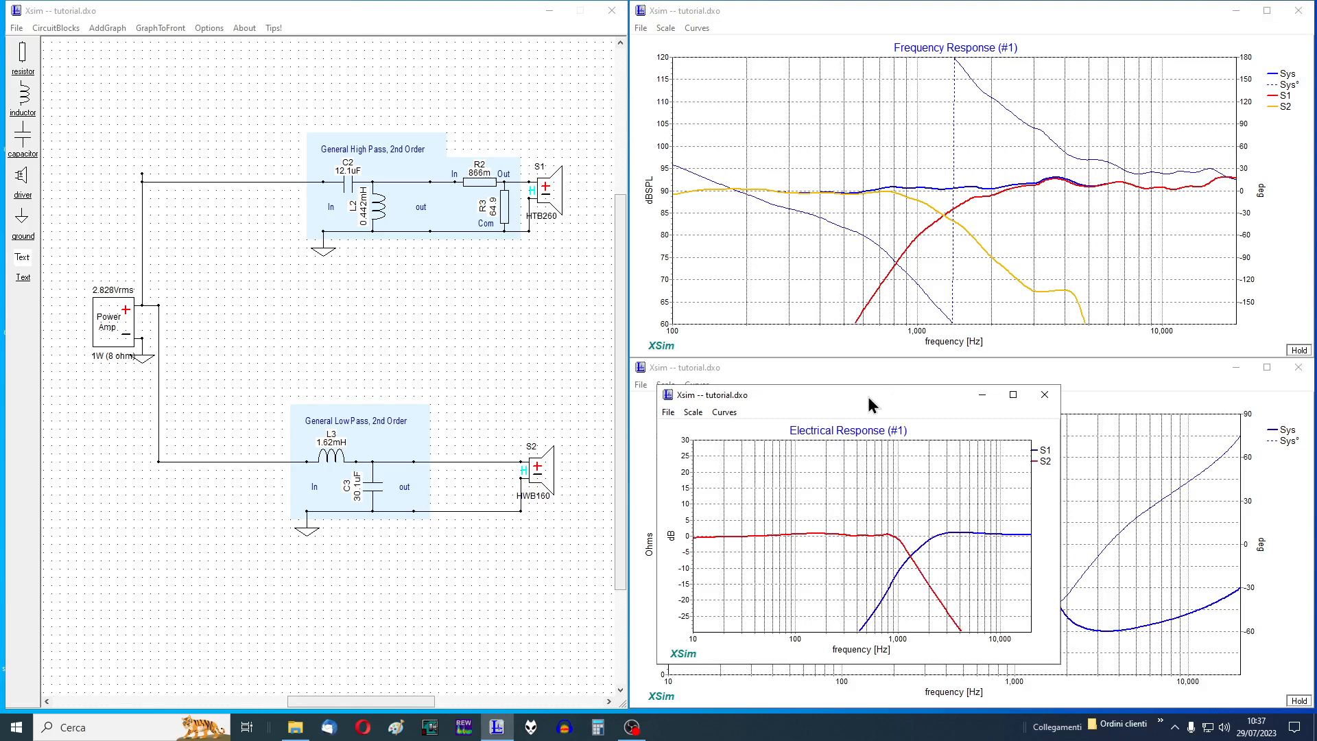
pyautogui.moveTo(862, 393); pyautogui.dragTo(904, 372)
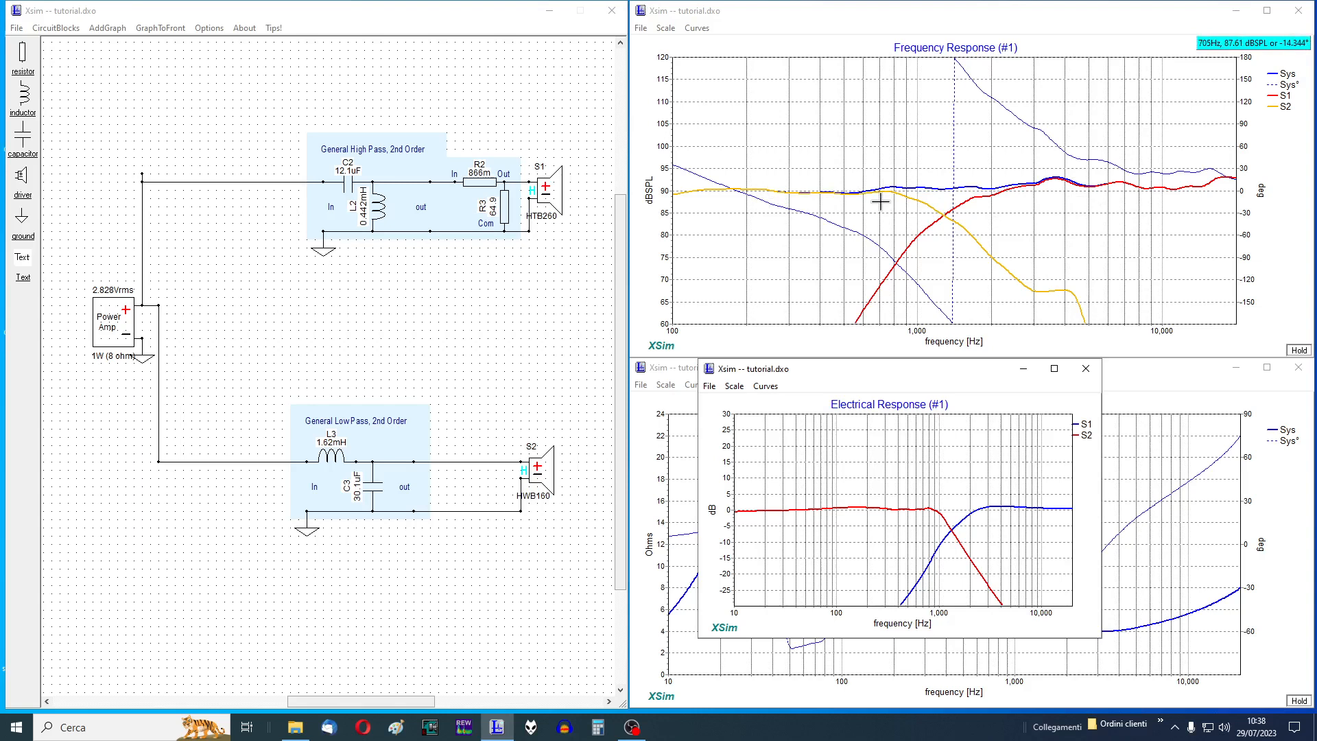
pyautogui.click(1085, 369)
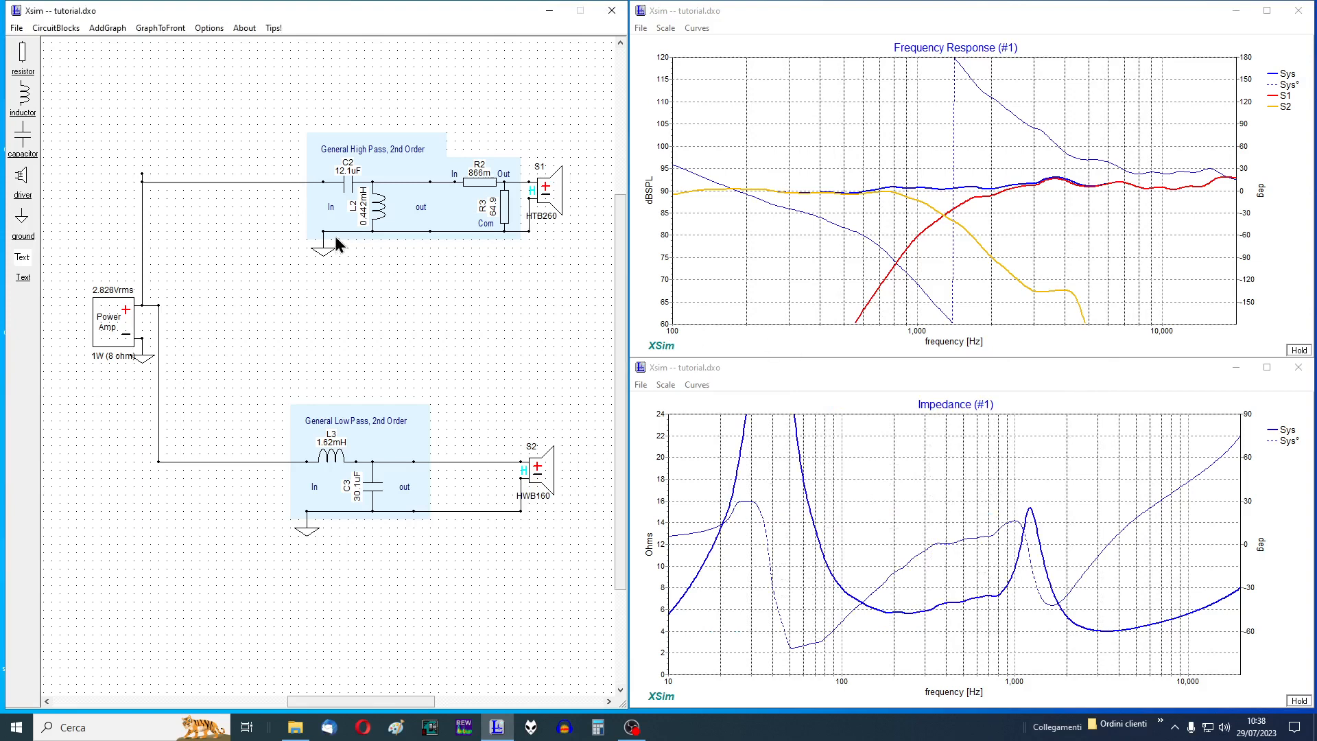
# Open a Group Delay graph for the system and enlarge it to full screen.
pyautogui.click(108, 28)
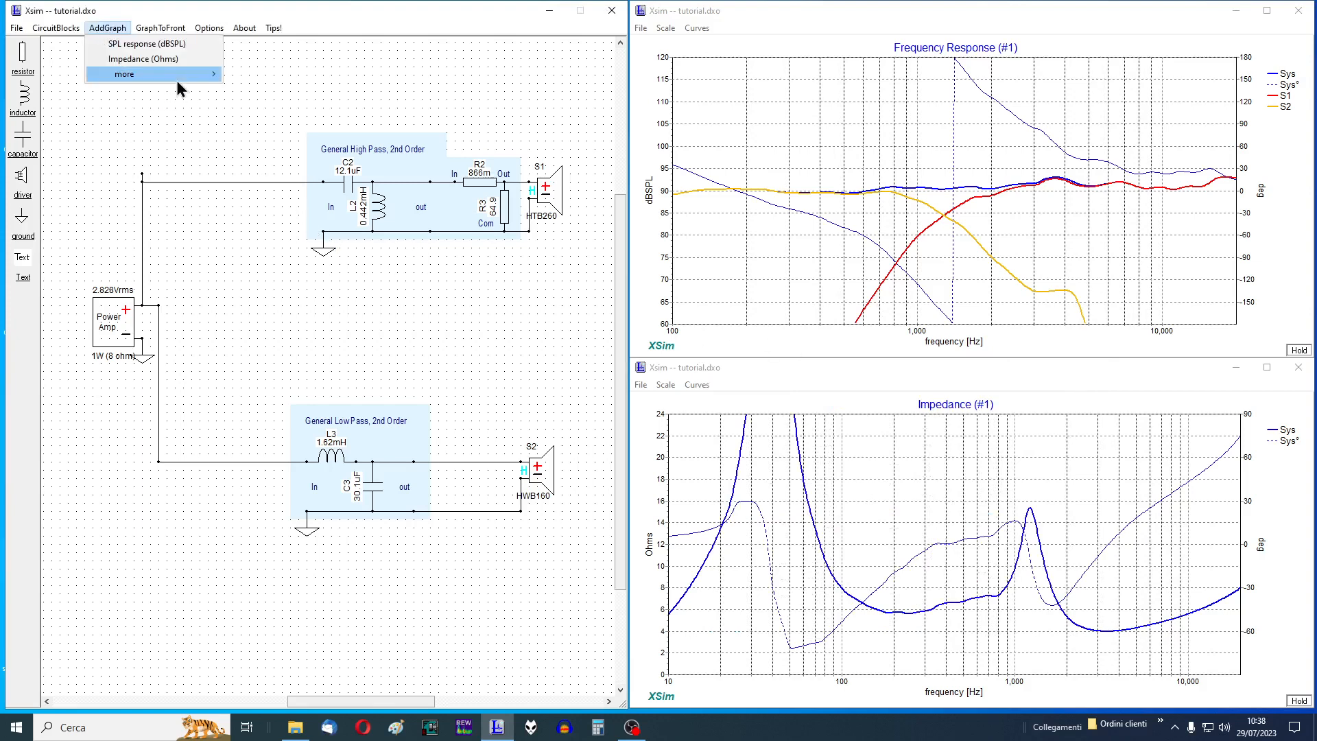
pyautogui.moveTo(176, 81)
pyautogui.click(273, 95)
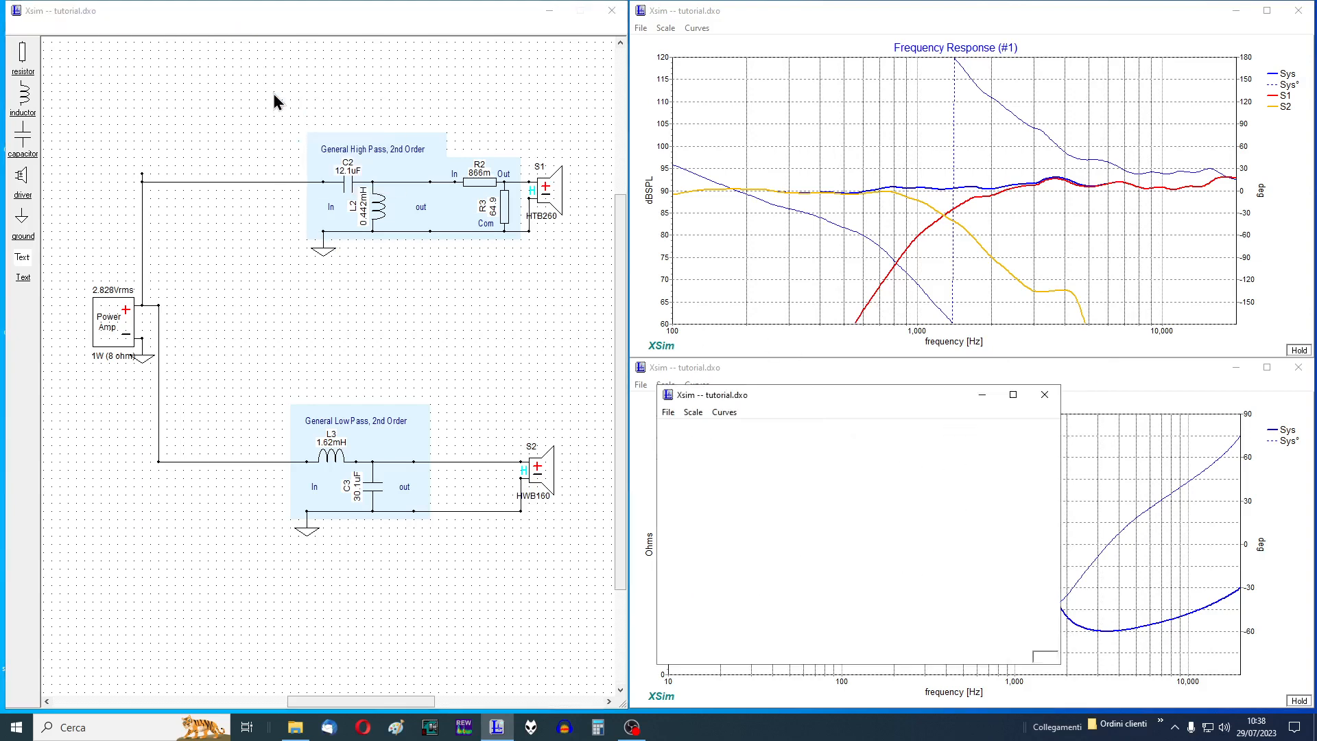
pyautogui.click(724, 412)
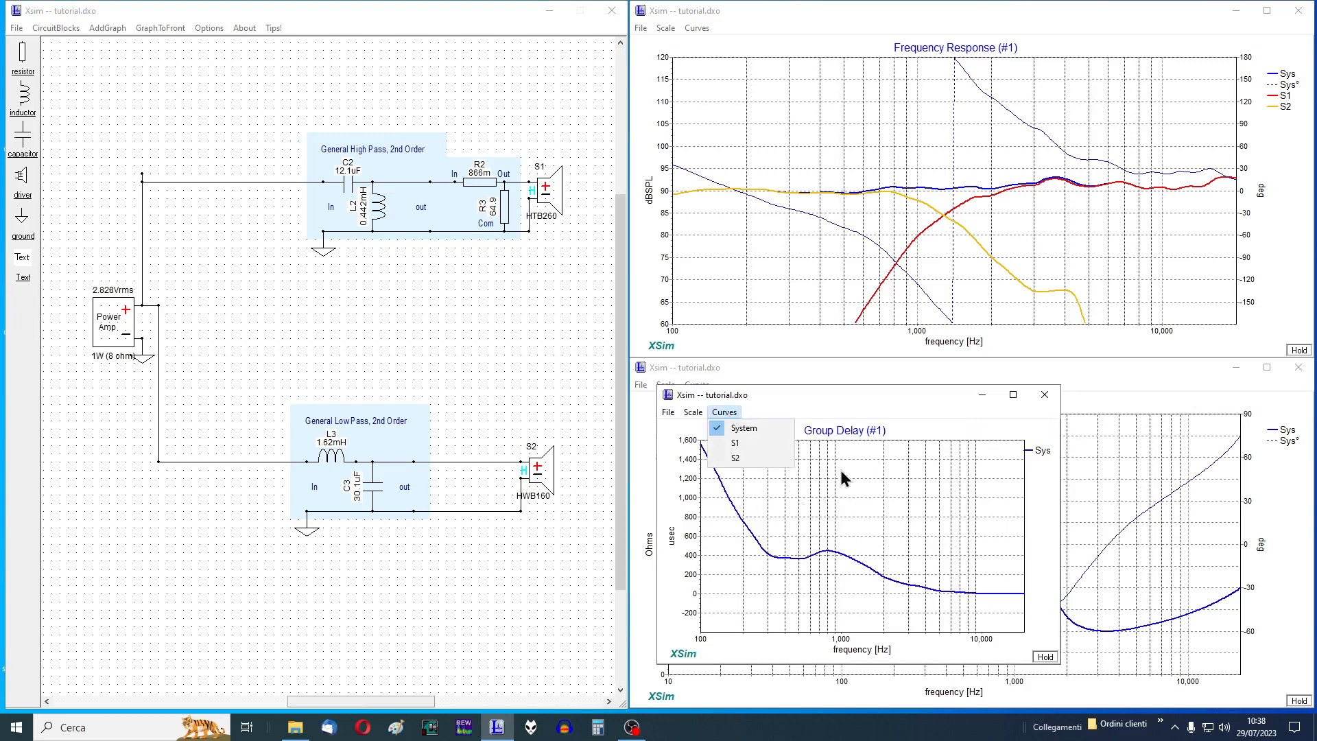
pyautogui.click(1013, 395)
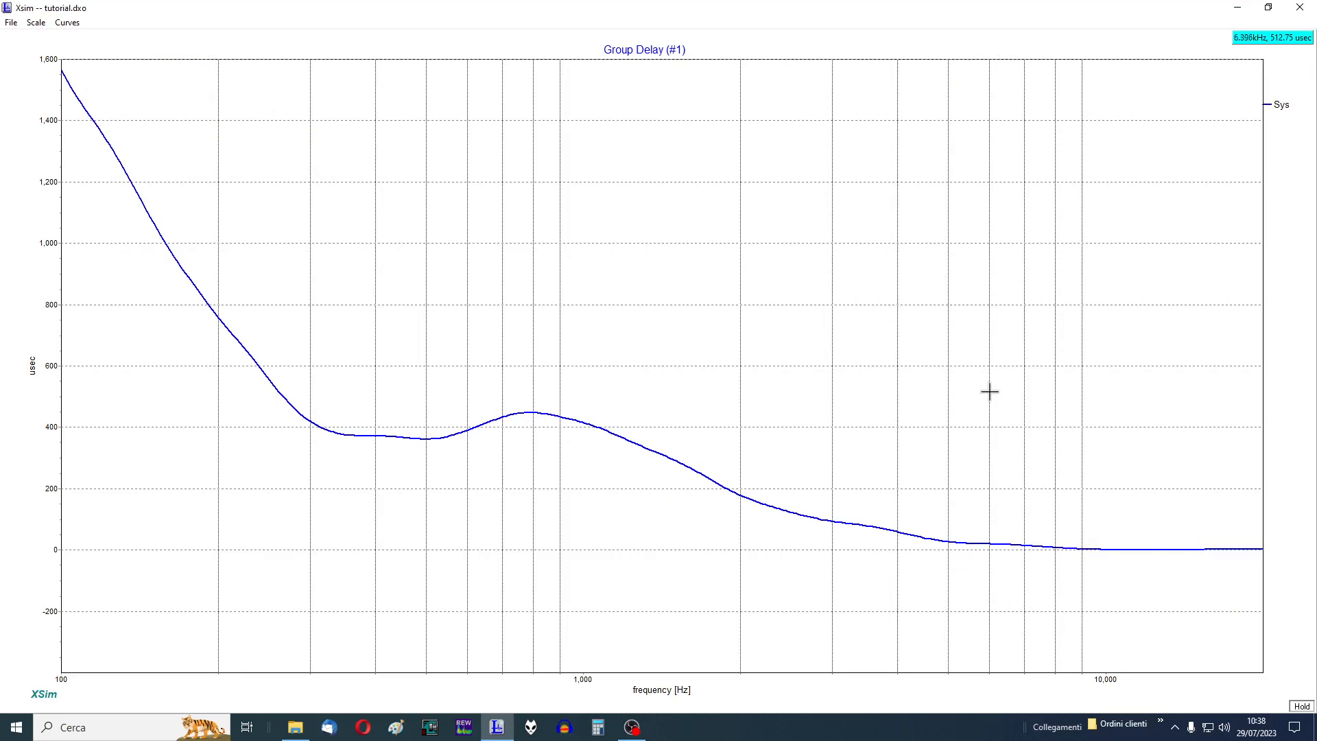
# Add the S1 and S2 curves to the group delay graph for comparison with the system curve, and close the graph.
pyautogui.click(66, 23)
pyautogui.click(100, 56)
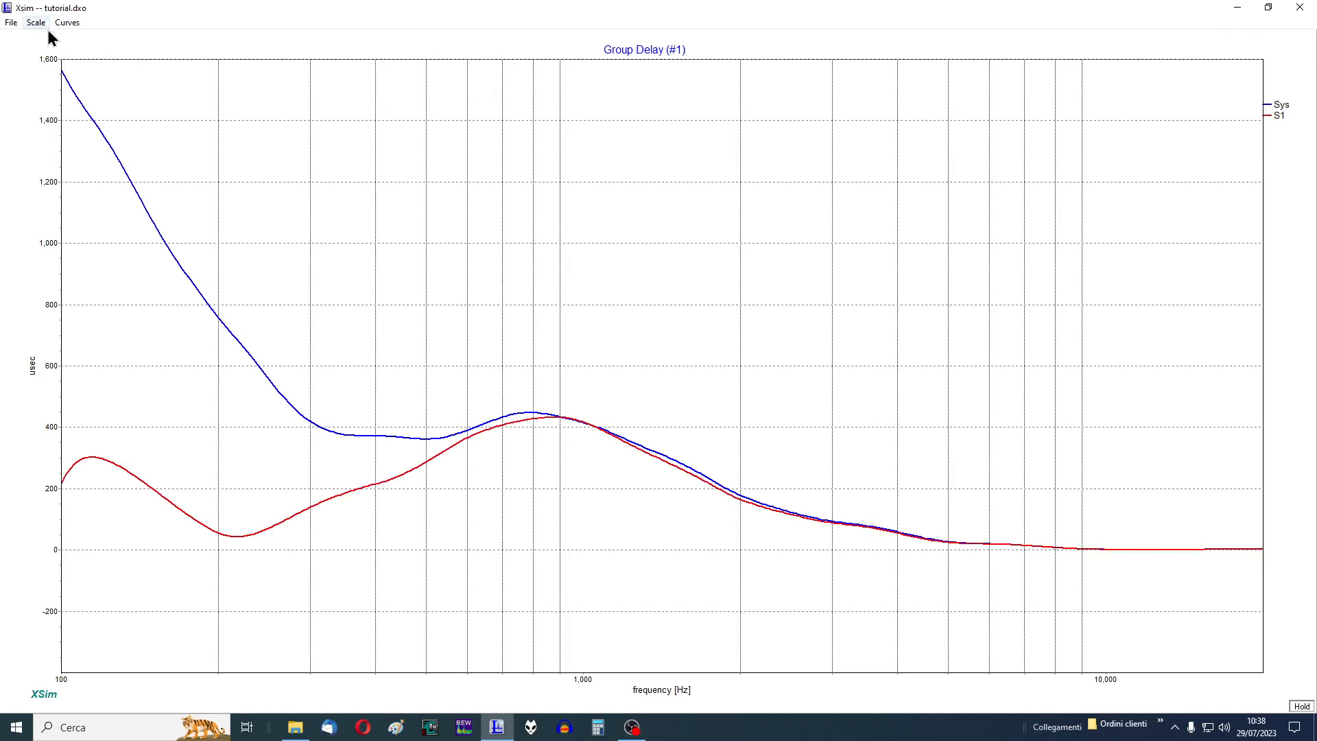
pyautogui.click(66, 22)
pyautogui.click(82, 75)
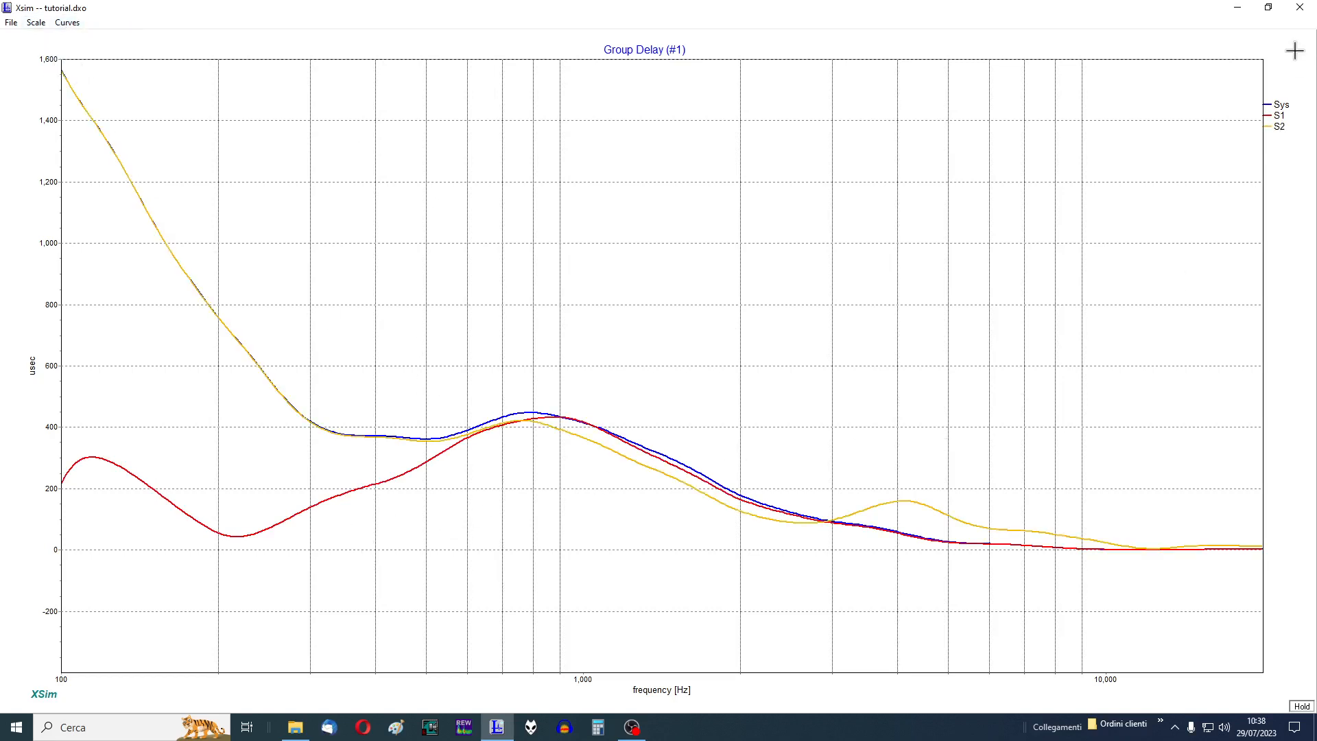
pyautogui.click(1268, 7)
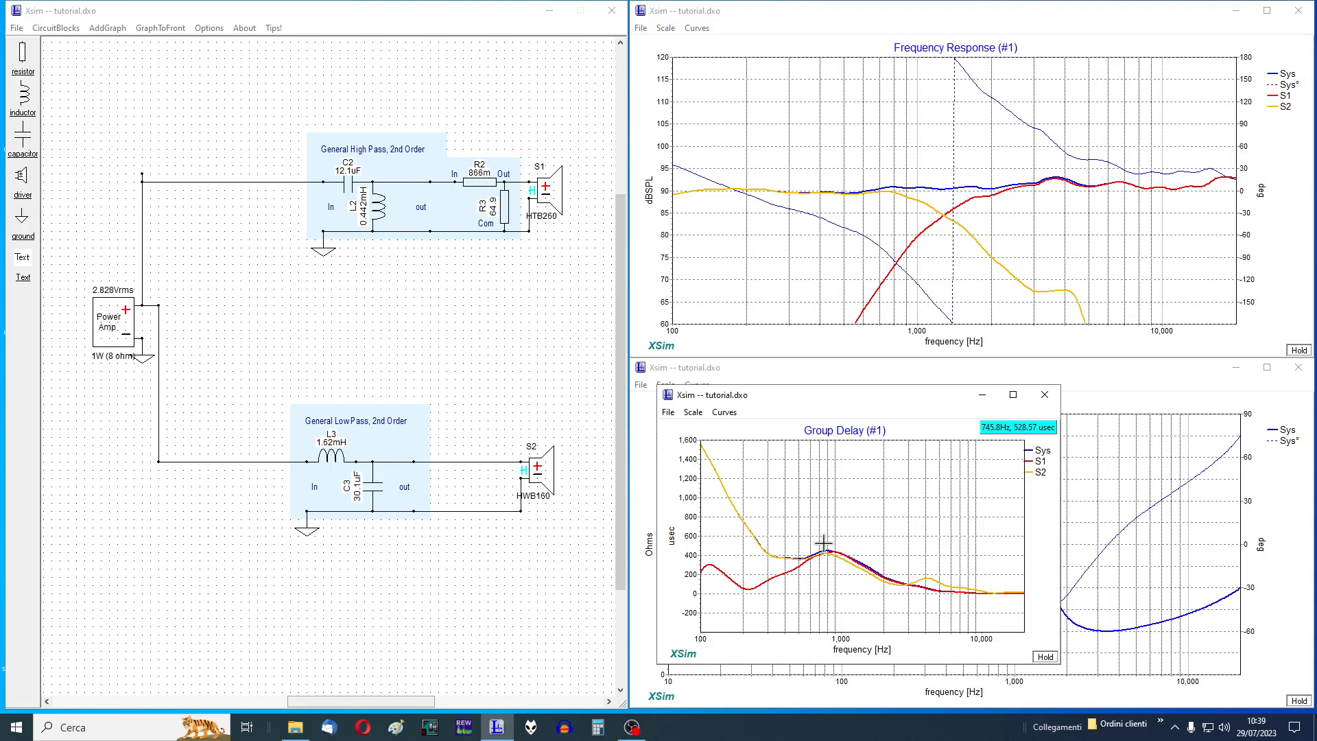
pyautogui.click(1043, 395)
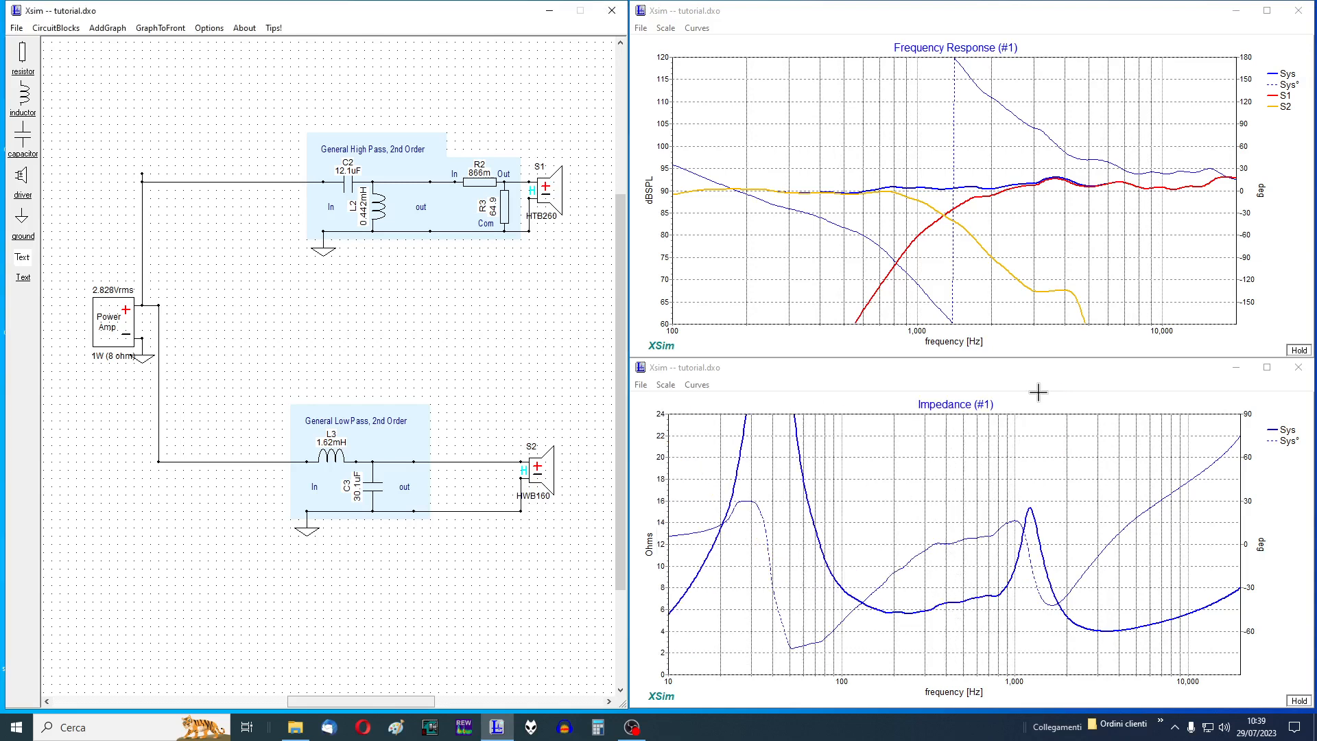
# Add a Component Power dissipation graph over the impedance plot and show the curves of resistors R2 and R3.
pyautogui.click(109, 30)
pyautogui.moveTo(190, 81)
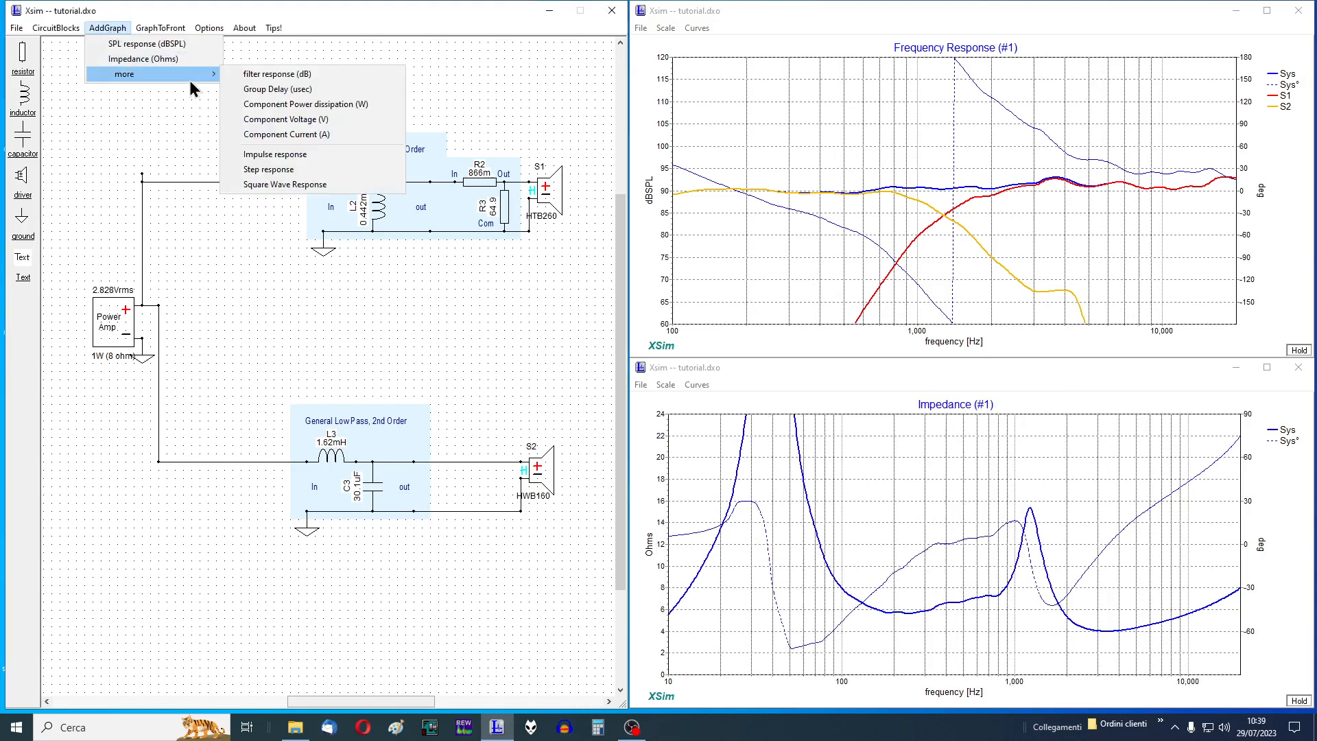
pyautogui.click(361, 105)
pyautogui.moveTo(821, 392); pyautogui.dragTo(830, 367)
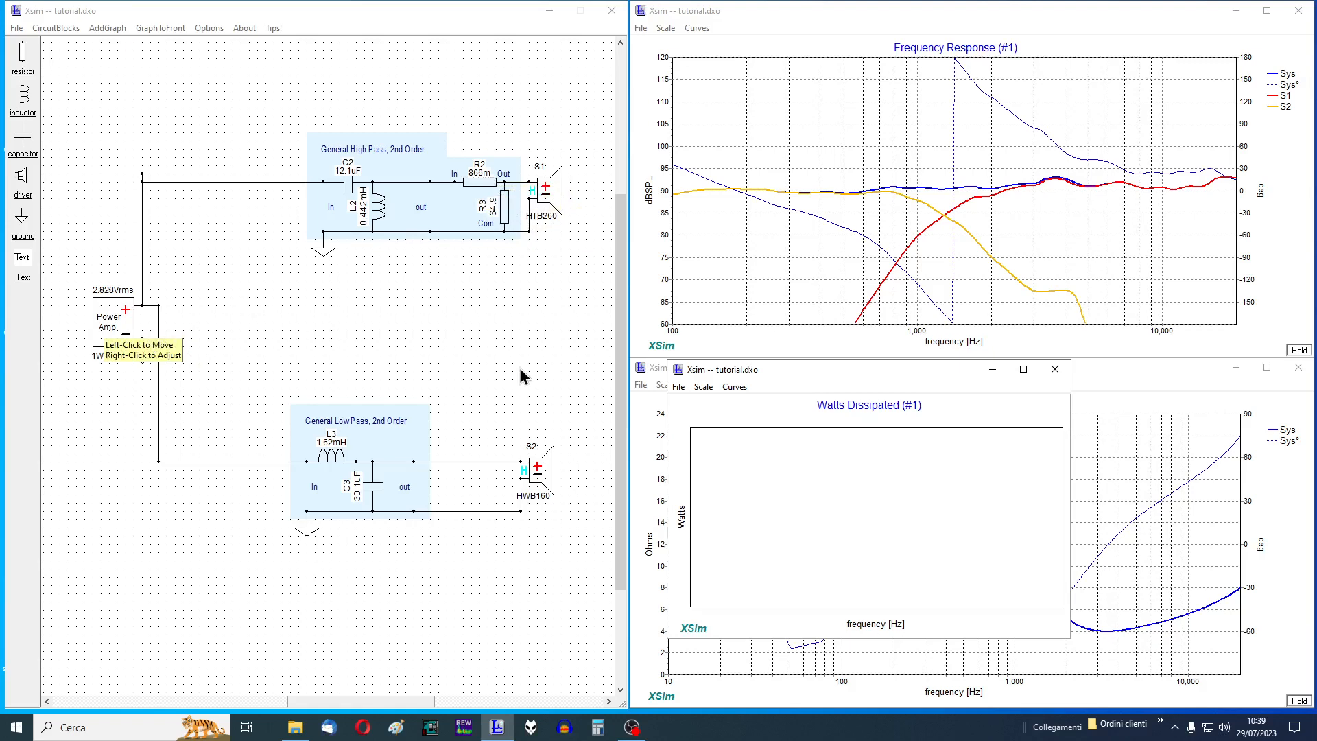
pyautogui.click(734, 387)
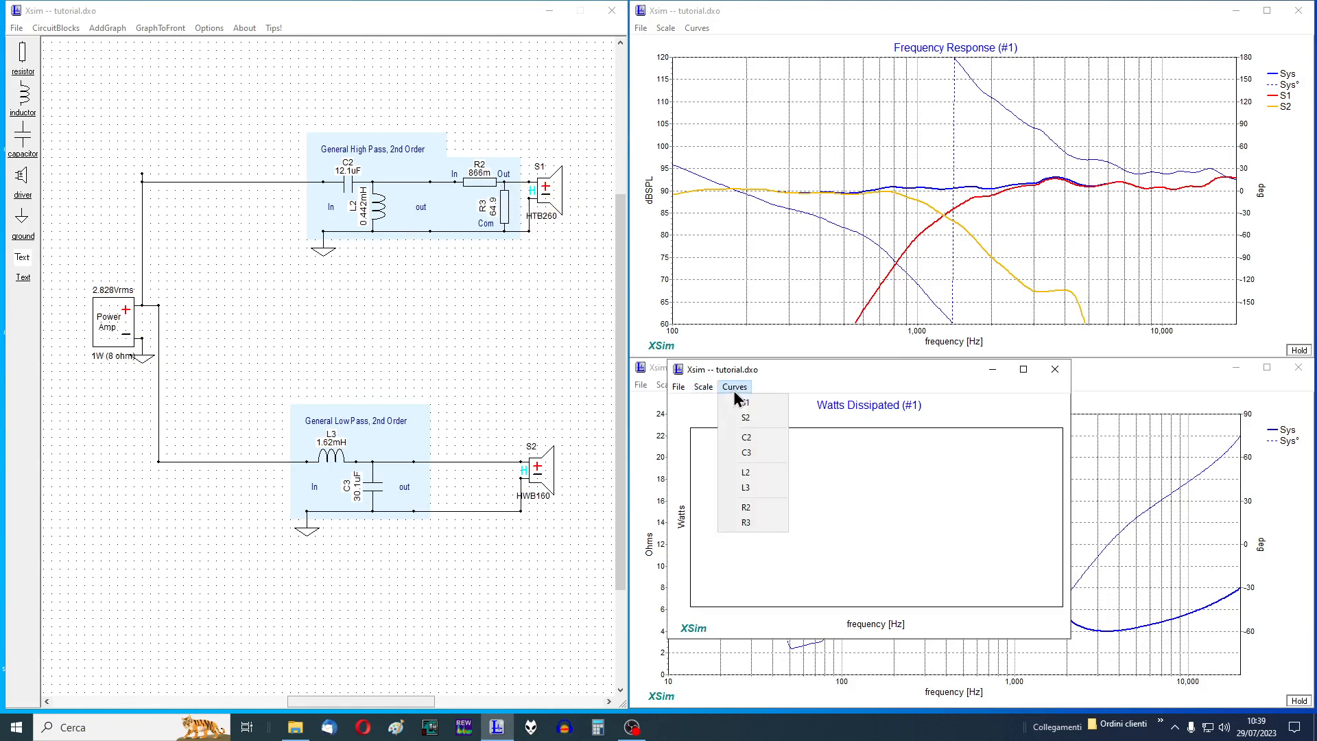
pyautogui.click(752, 506)
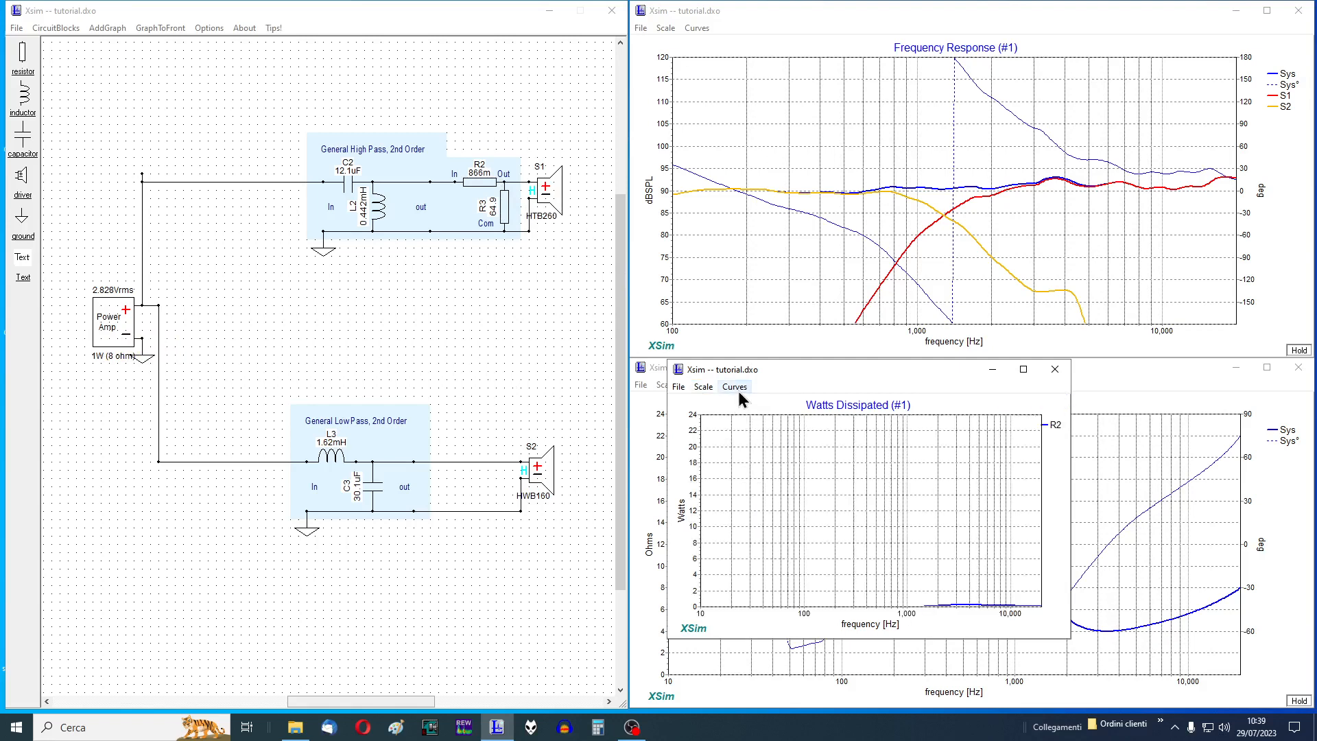
pyautogui.click(735, 387)
pyautogui.click(753, 524)
# Raise the power amplifier's output to 50 W at 8 ohms.
pyautogui.rightClick(114, 325)
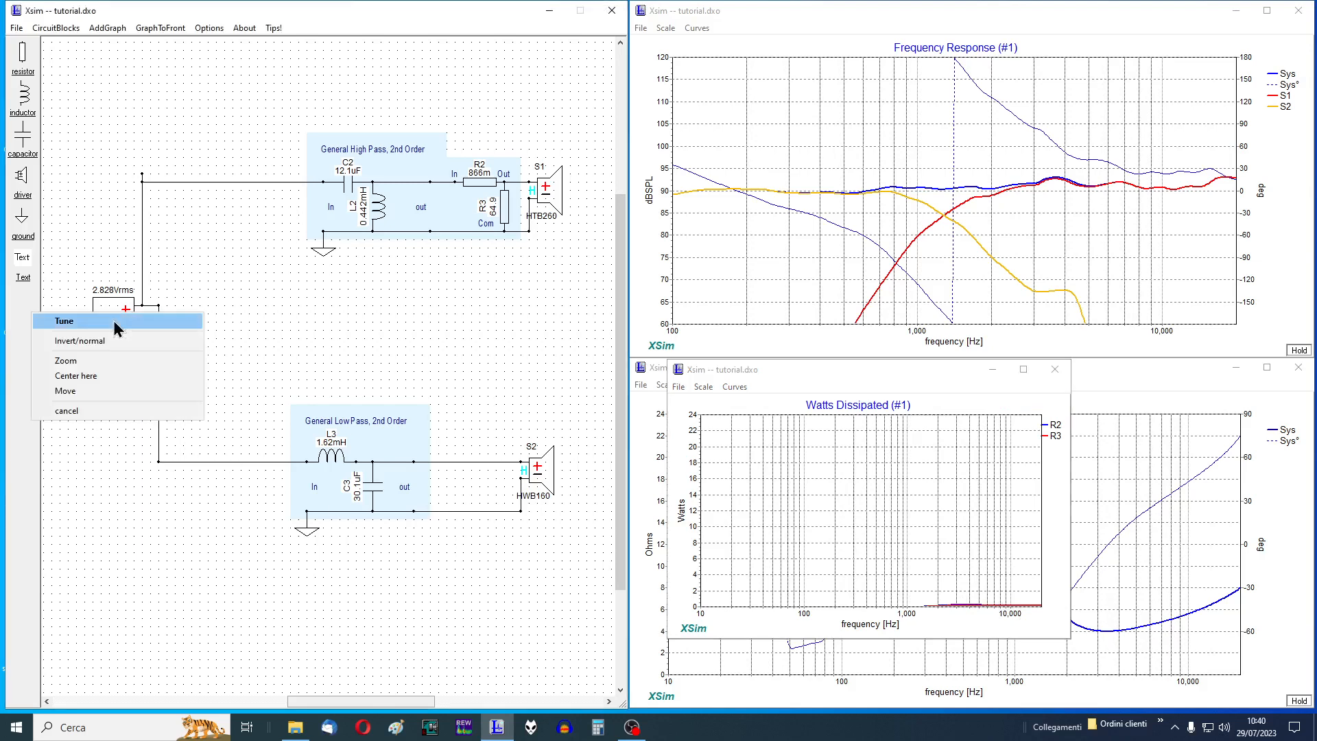
pyautogui.click(115, 320)
pyautogui.click(293, 356)
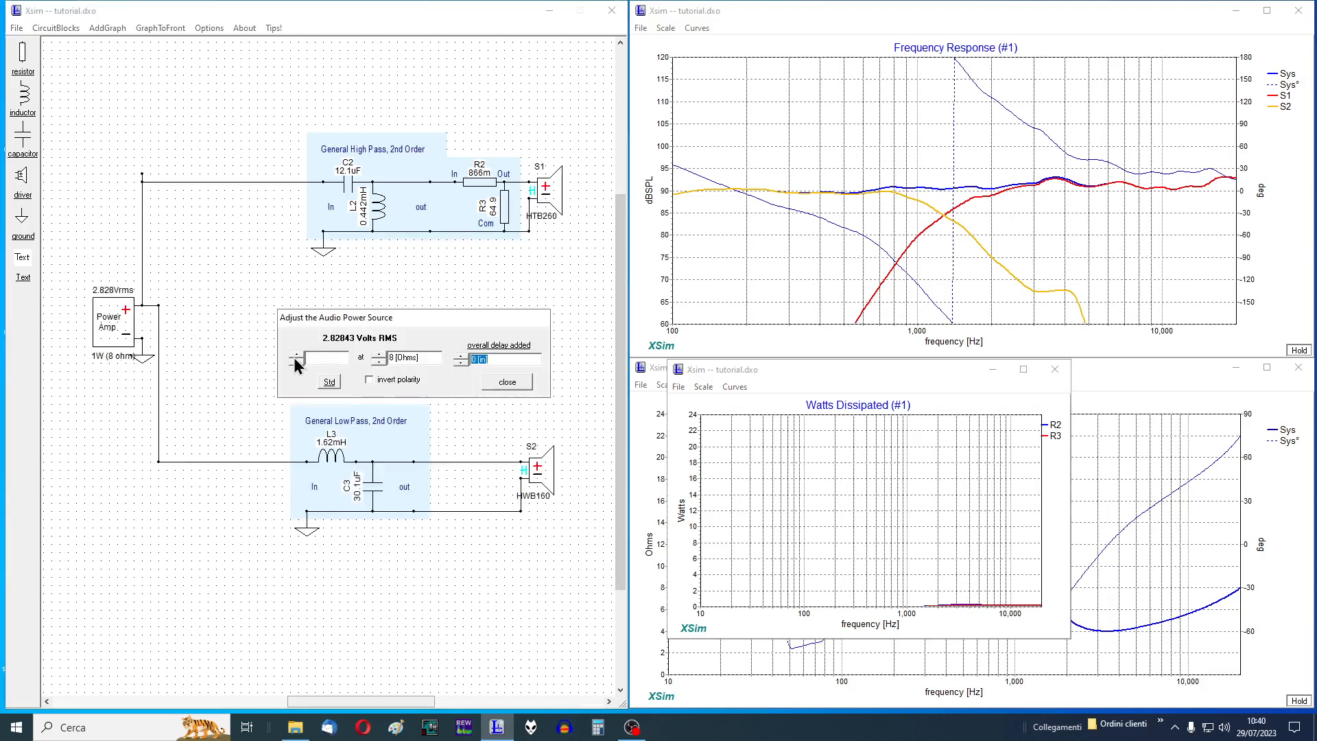
pyautogui.click(293, 356)
pyautogui.click(294, 356)
pyautogui.click(295, 356)
pyautogui.click(295, 357)
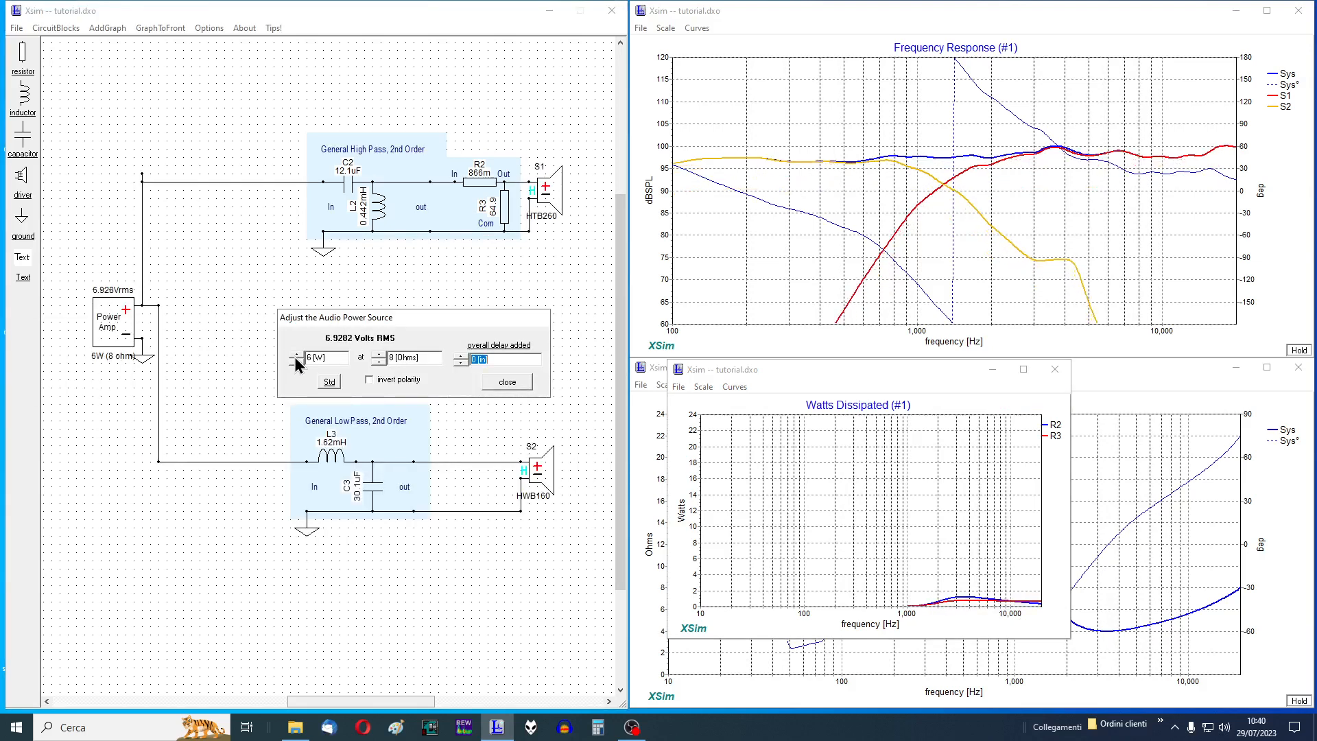
pyautogui.click(295, 357)
pyautogui.click(294, 357)
pyautogui.click(294, 356)
pyautogui.click(294, 357)
pyautogui.click(294, 357)
pyautogui.click(294, 356)
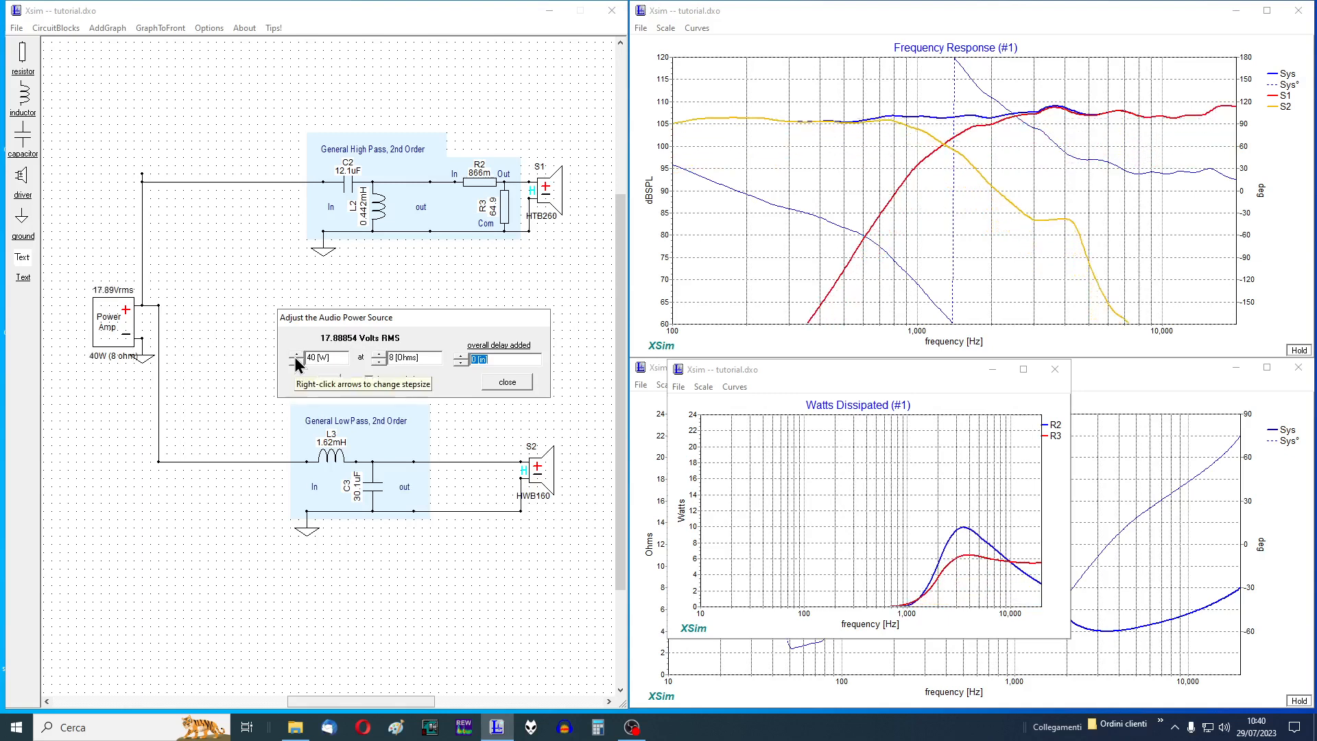
pyautogui.click(294, 356)
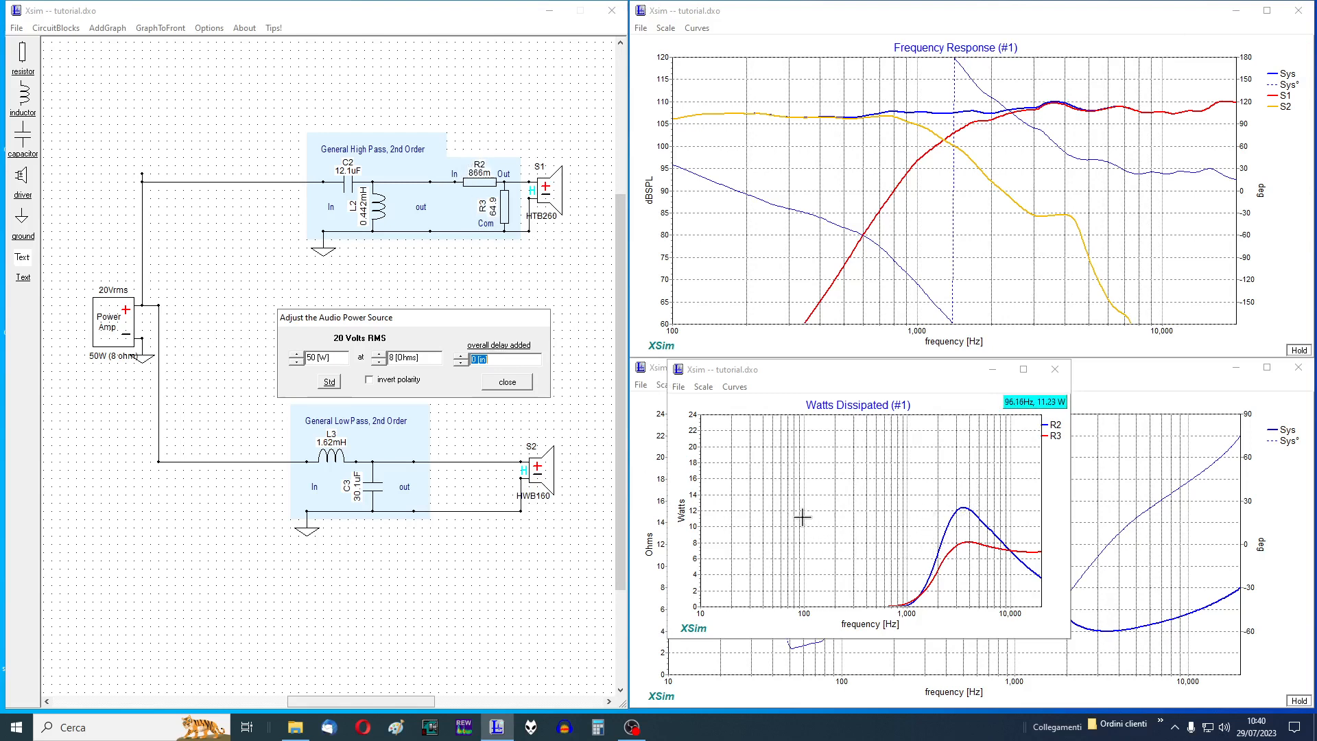
# Raise the power amplifier's output to 100 W at 8 ohms.
pyautogui.click(298, 356)
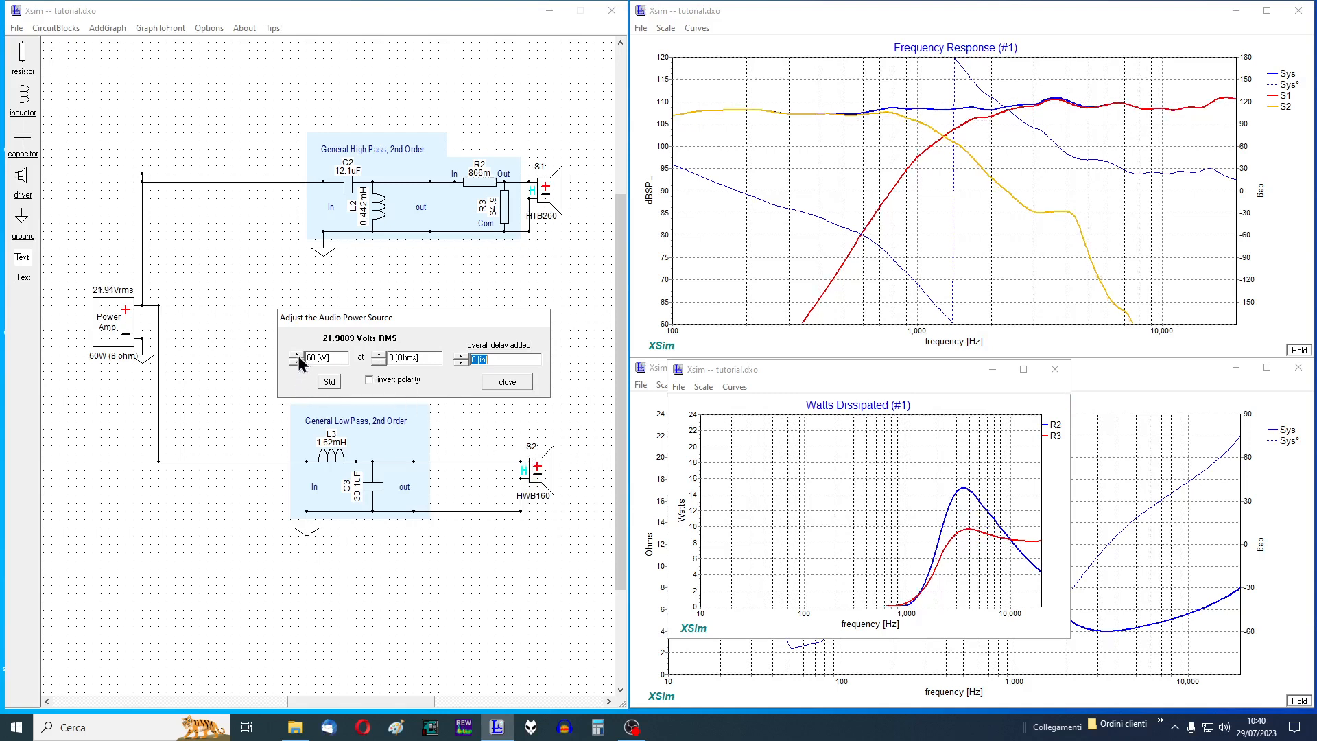
pyautogui.click(298, 356)
pyautogui.click(298, 356)
pyautogui.click(297, 356)
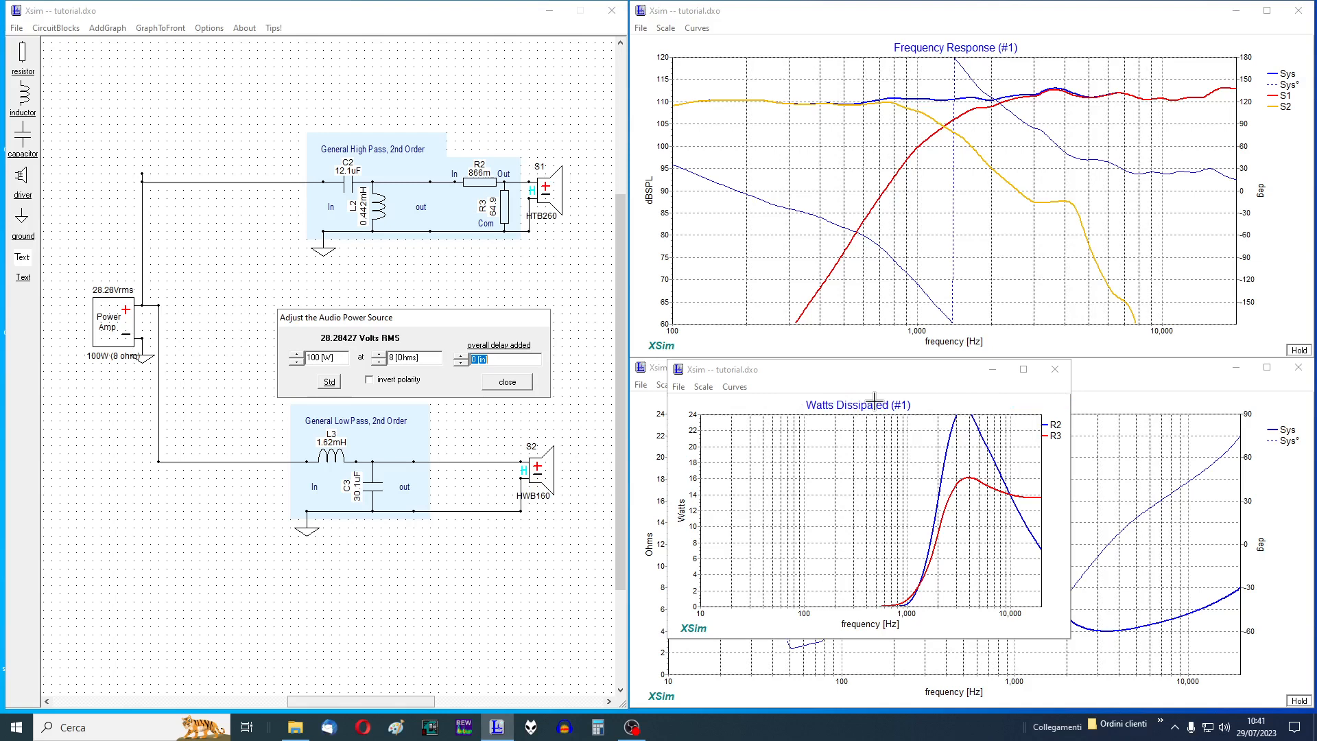
# Remove the R2 and R3 curves from the Watts Dissipated graph.
pyautogui.click(737, 388)
pyautogui.click(731, 503)
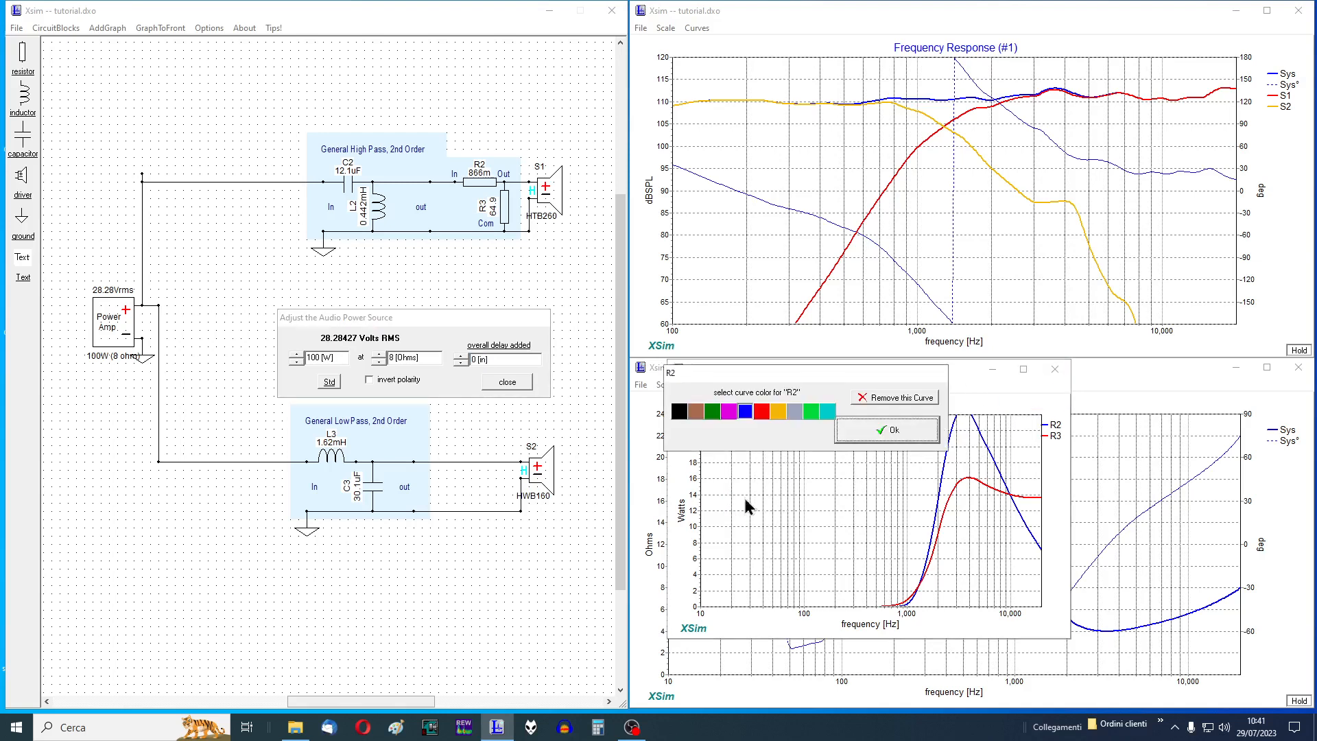
pyautogui.click(863, 437)
pyautogui.click(734, 386)
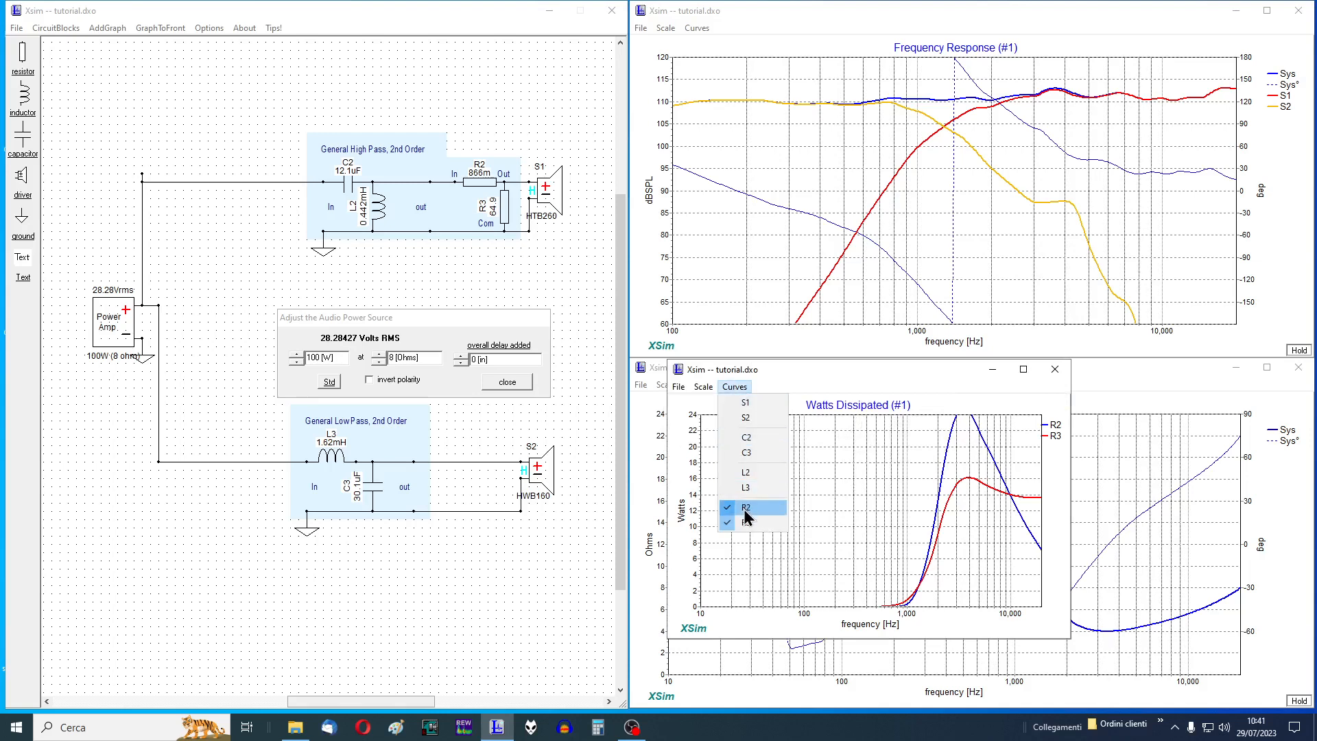
pyautogui.click(746, 509)
pyautogui.click(888, 399)
pyautogui.click(734, 387)
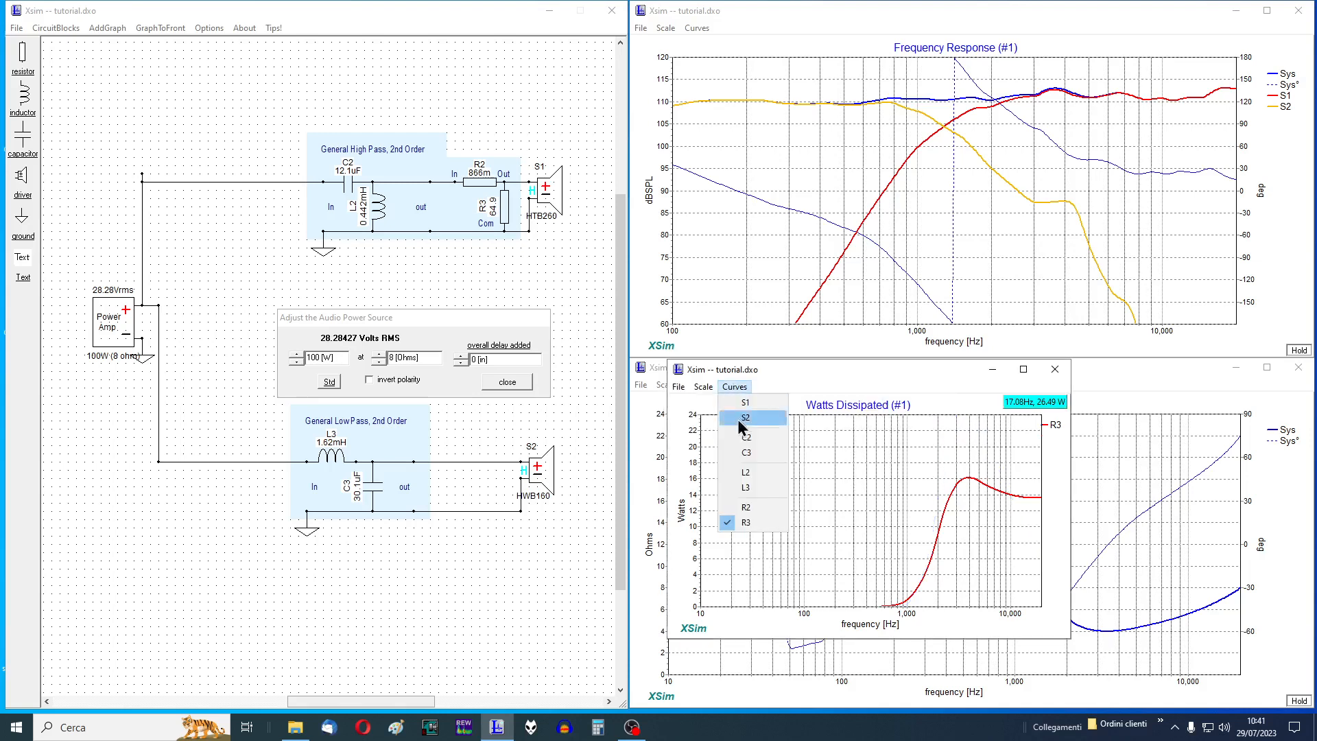
pyautogui.click(746, 522)
pyautogui.click(889, 400)
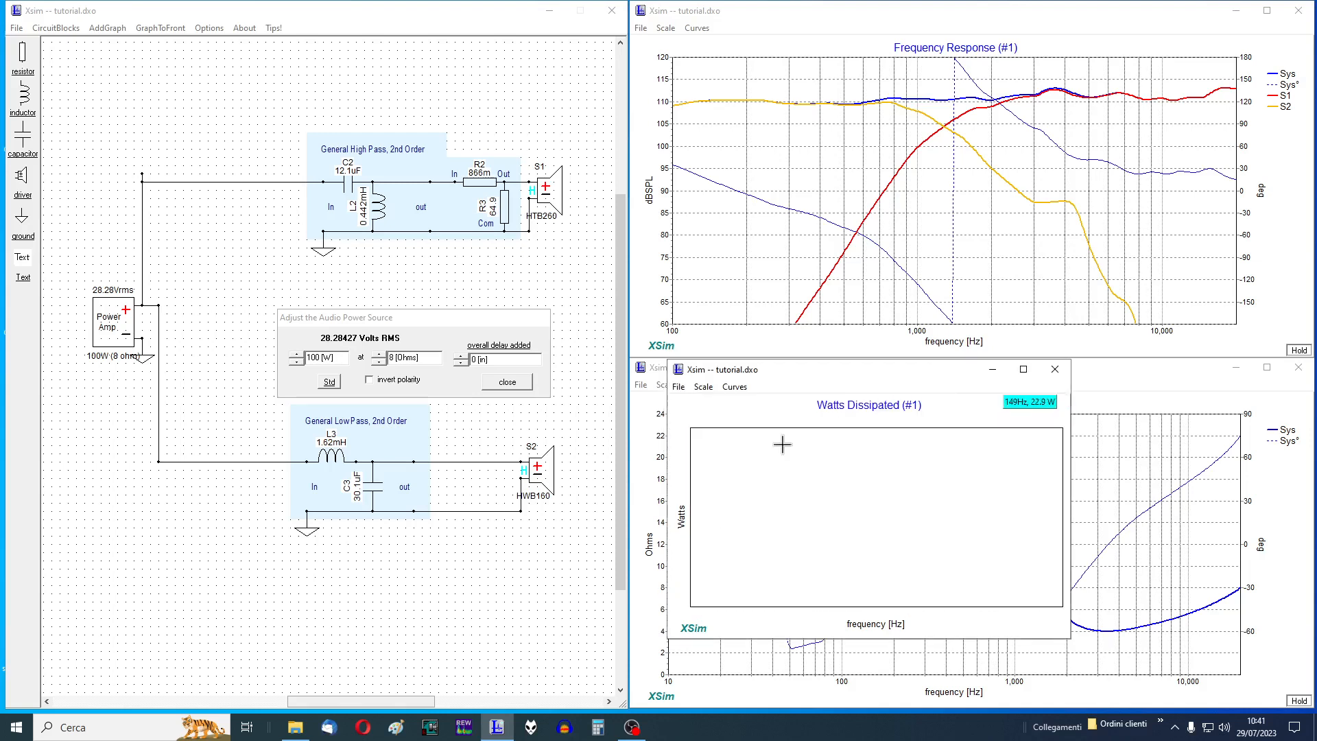
# Move the power source settings clear of the low-pass section, then show inductor L3's dissipation curve and close the graph.
pyautogui.moveTo(437, 318); pyautogui.dragTo(433, 585)
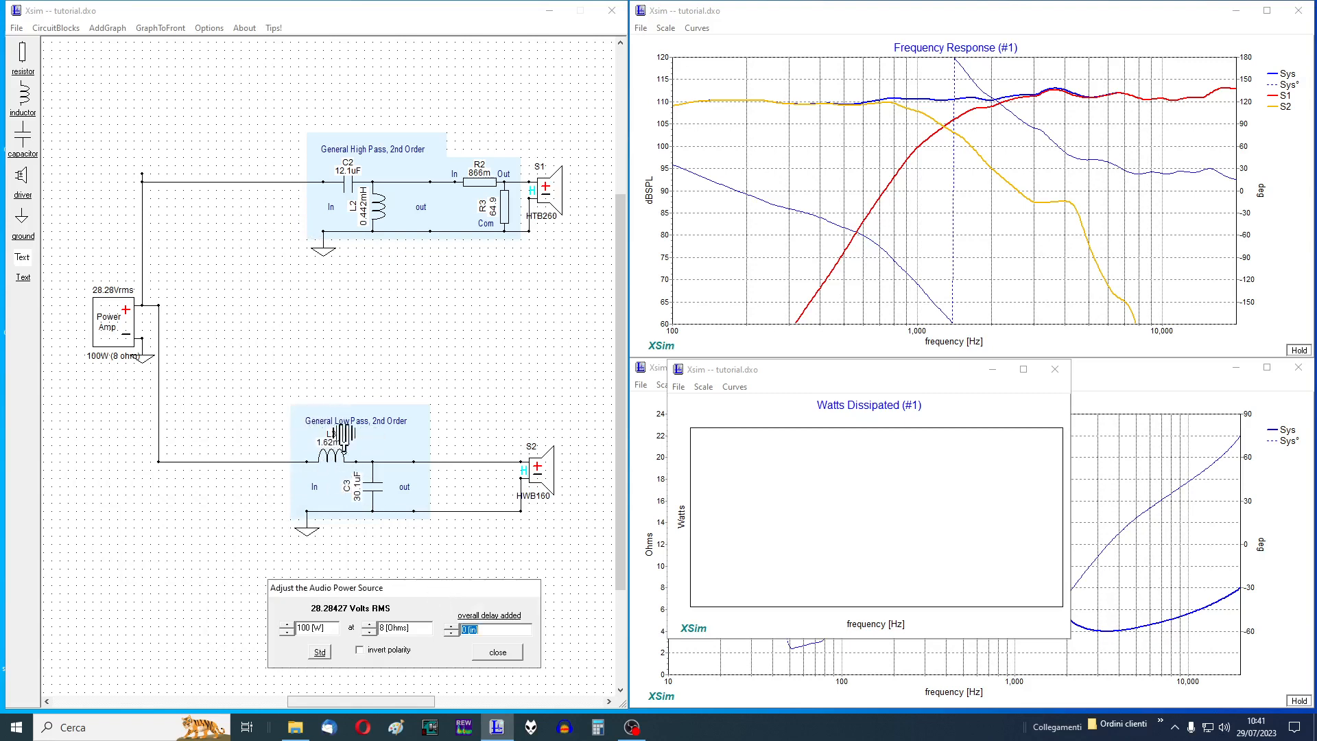
pyautogui.click(734, 387)
pyautogui.click(763, 491)
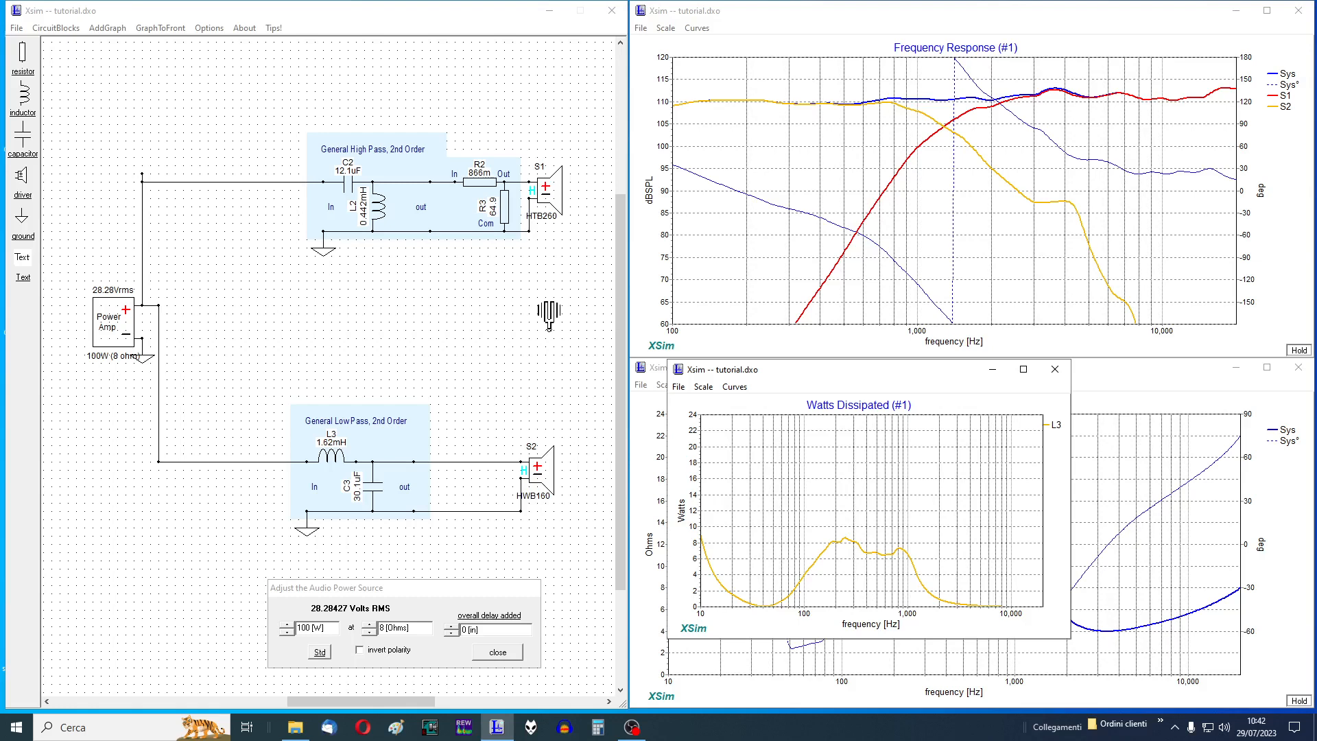
pyautogui.click(1054, 370)
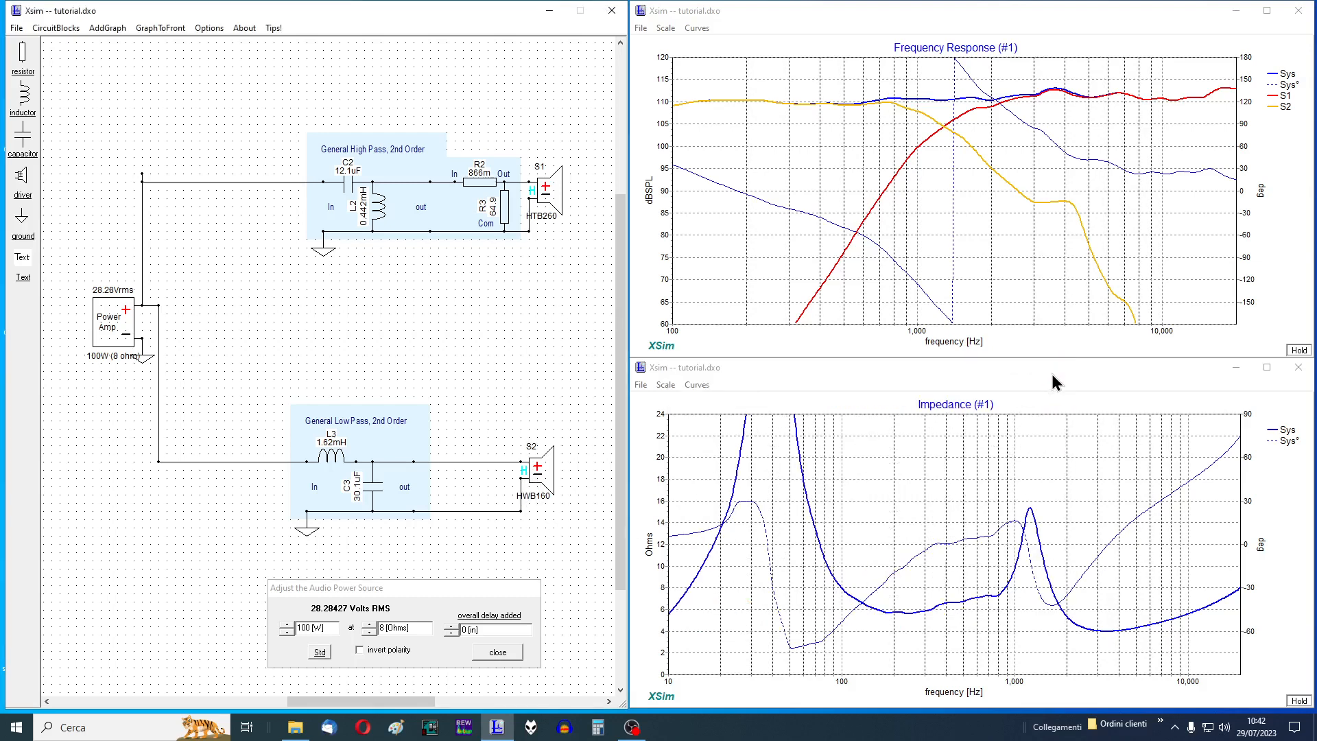
# Add an Impulse response graph for the system and enlarge it to full screen.
pyautogui.click(102, 29)
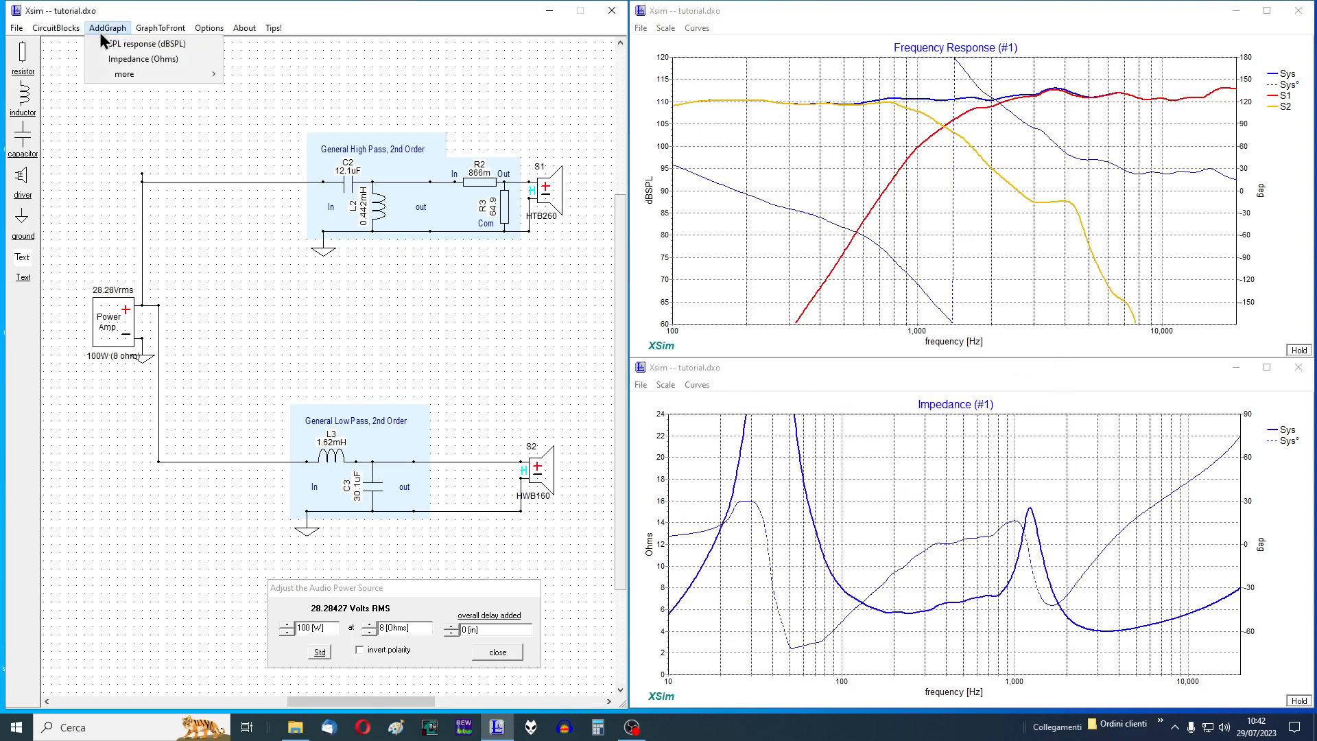
pyautogui.moveTo(163, 74)
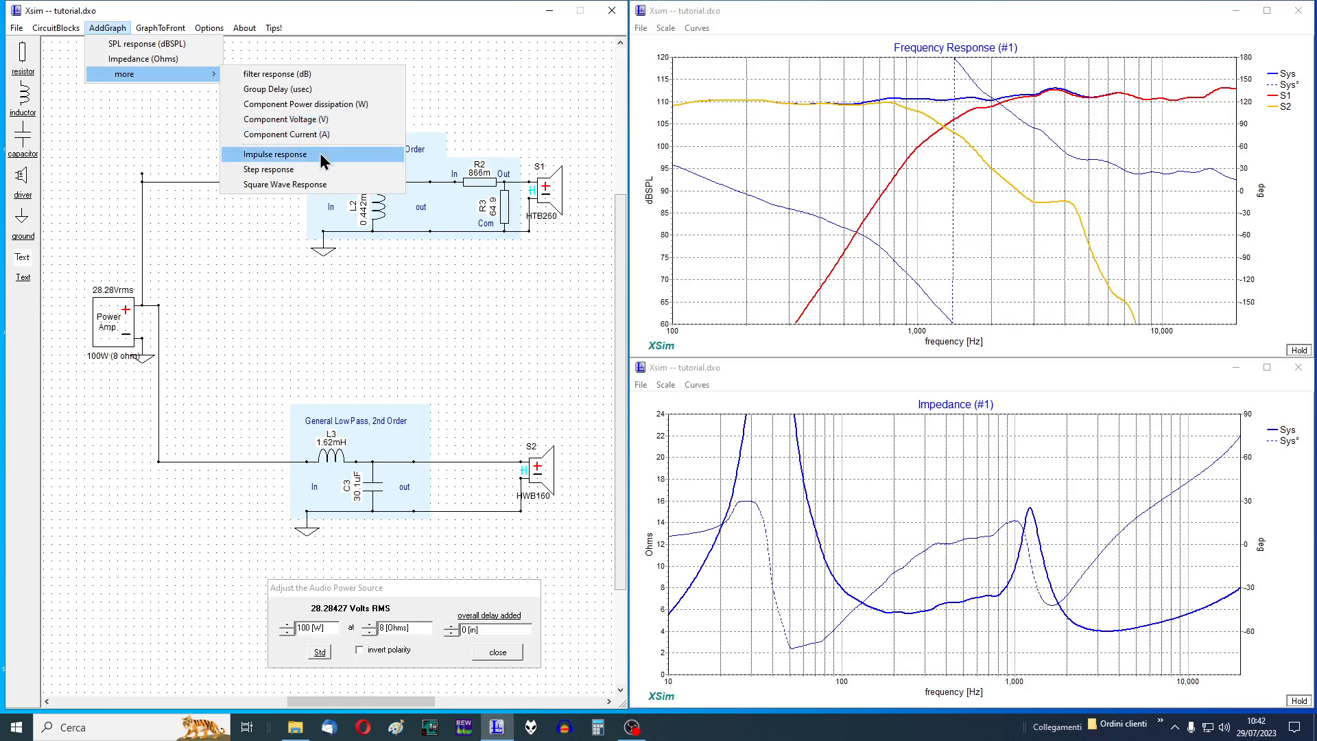
pyautogui.click(275, 155)
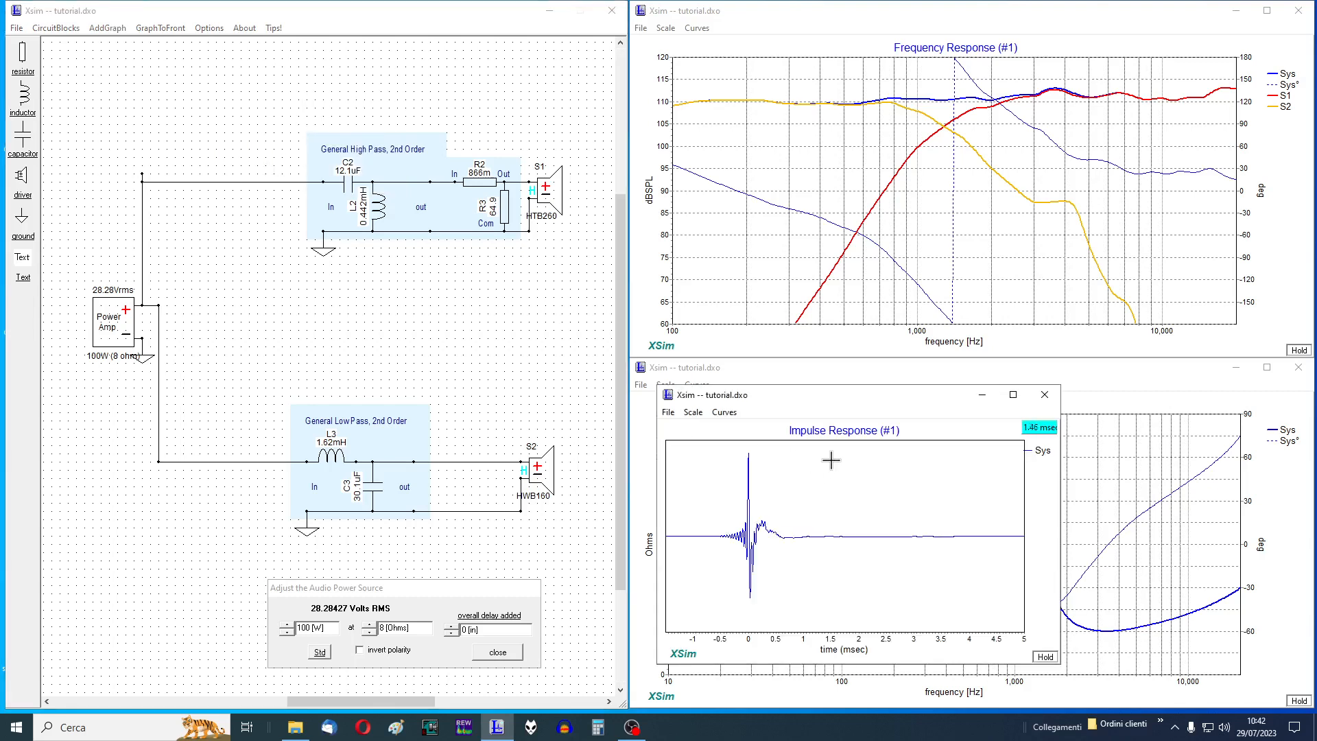
pyautogui.click(1013, 395)
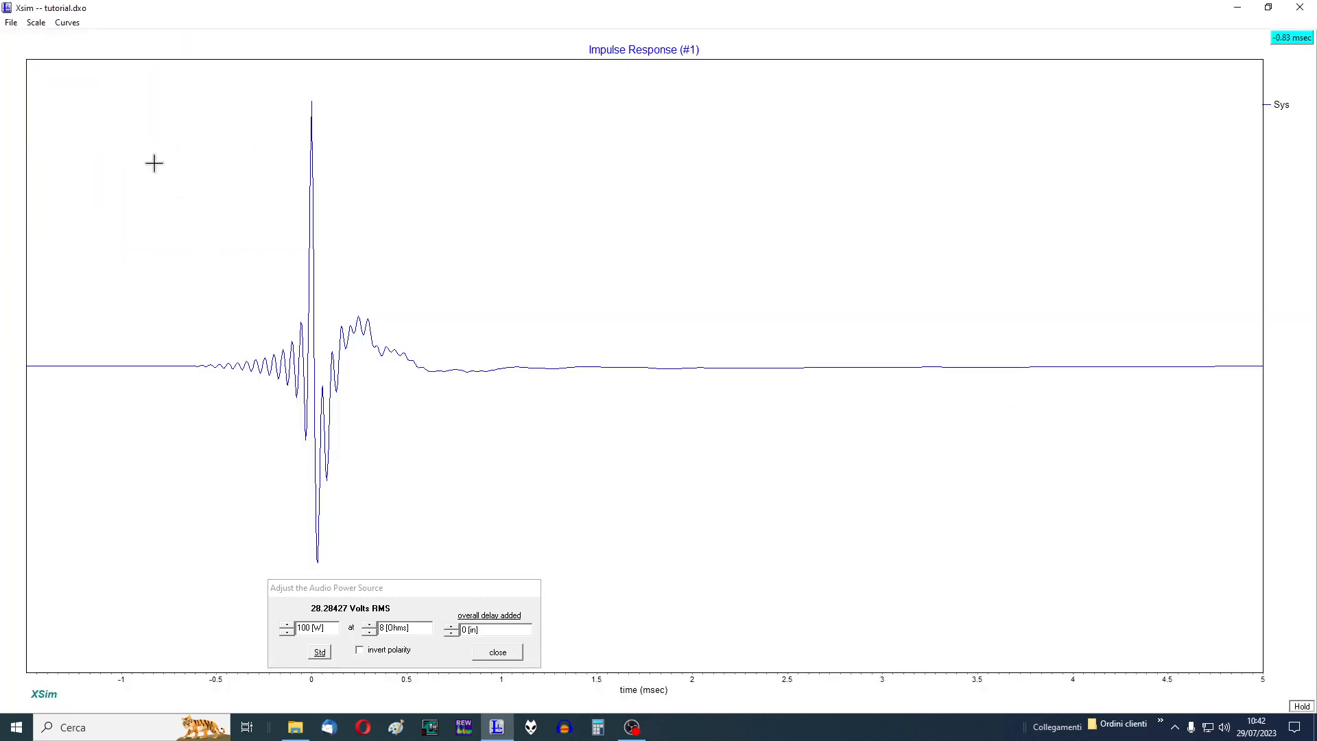
# Add the S1 and S2 curves to the impulse response graph for comparison with the system, and close the graph.
pyautogui.click(68, 23)
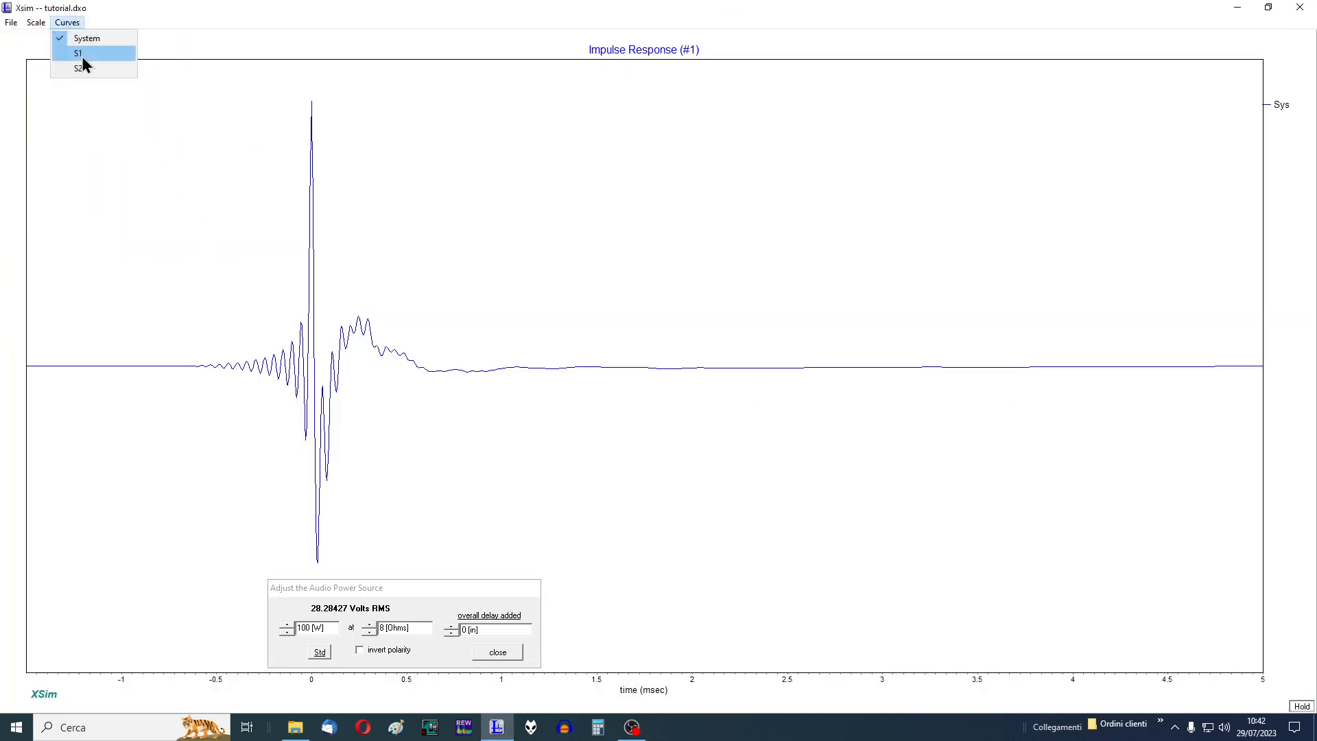
pyautogui.click(81, 52)
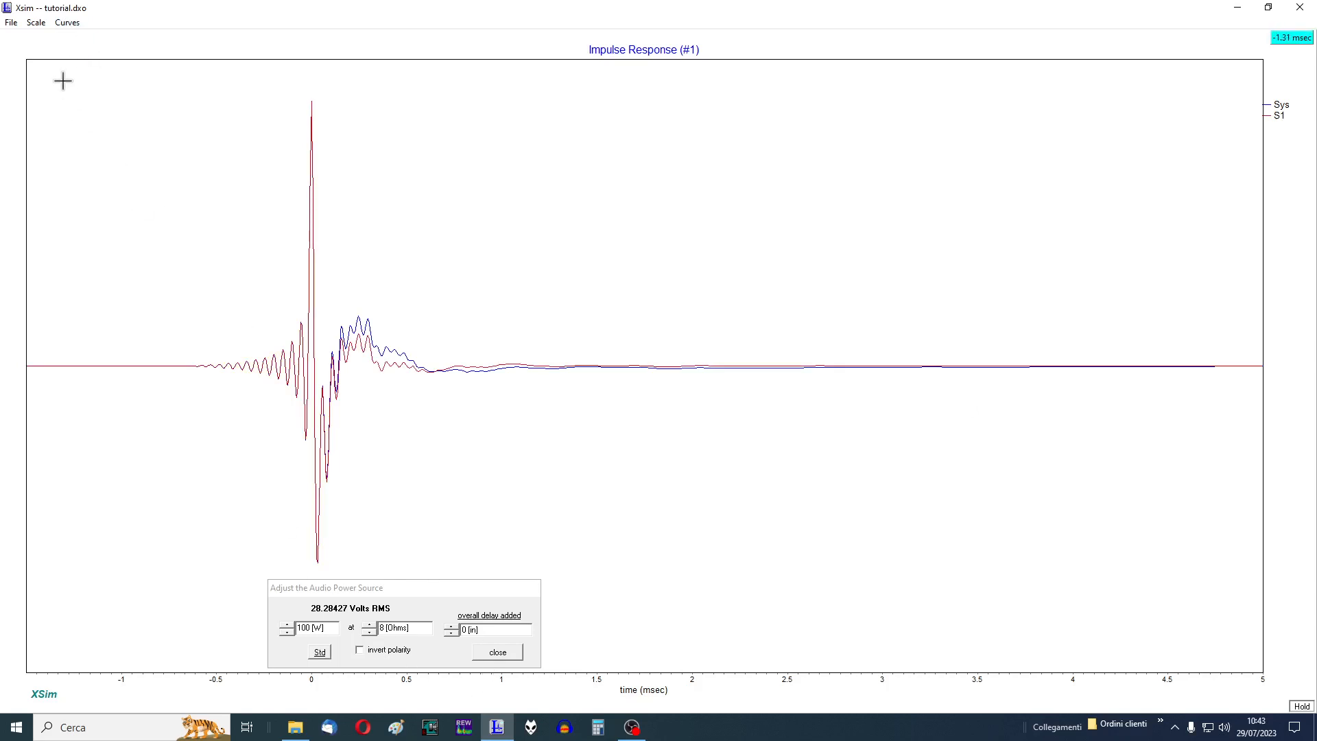
pyautogui.click(68, 22)
pyautogui.click(78, 68)
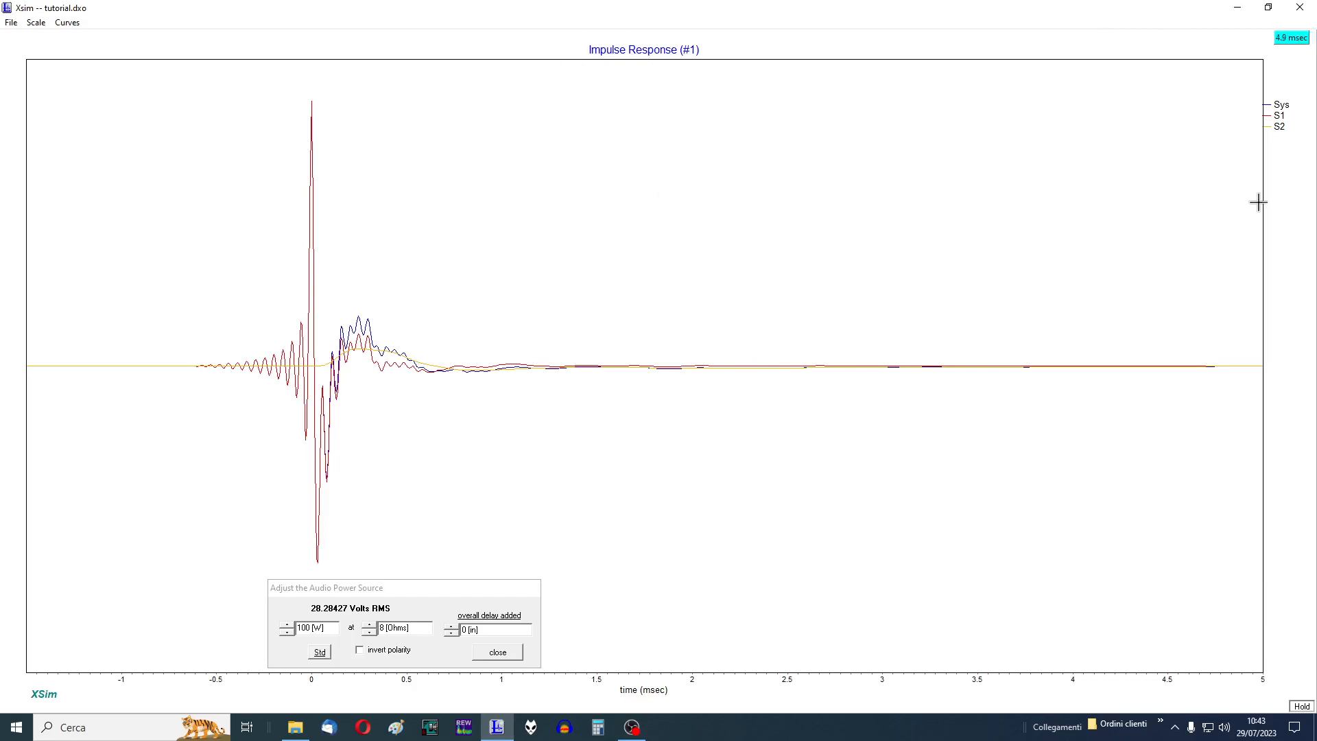
pyautogui.click(1301, 13)
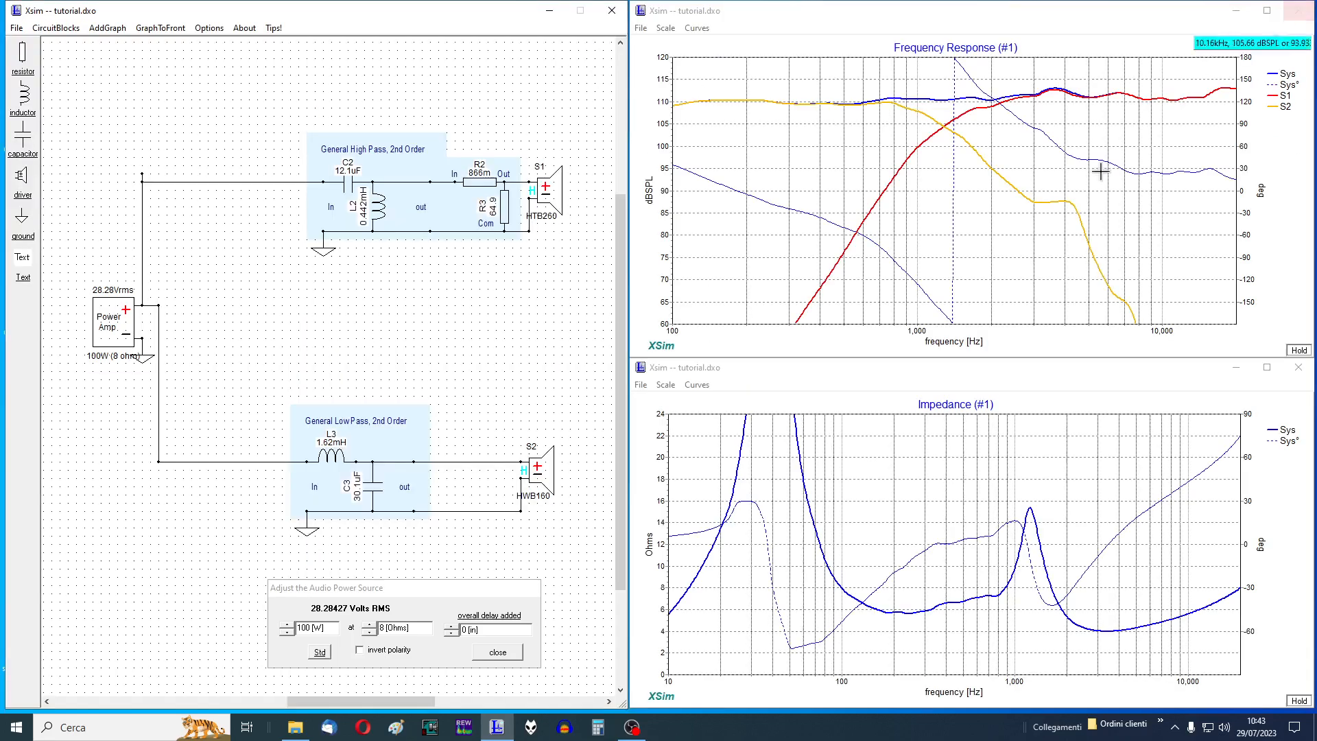
# Add a Step response graph with the S1 curve alongside the system curve and enlarge it to full screen.
pyautogui.click(105, 30)
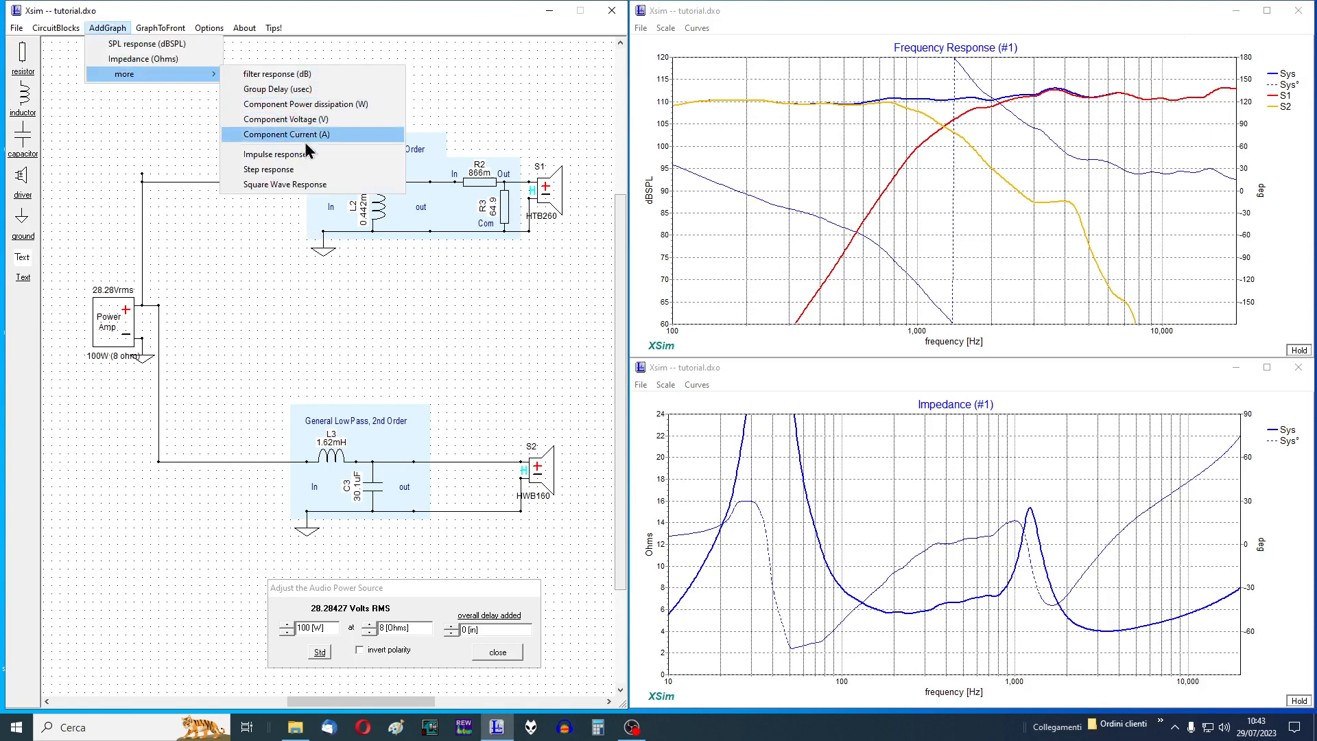
pyautogui.click(309, 170)
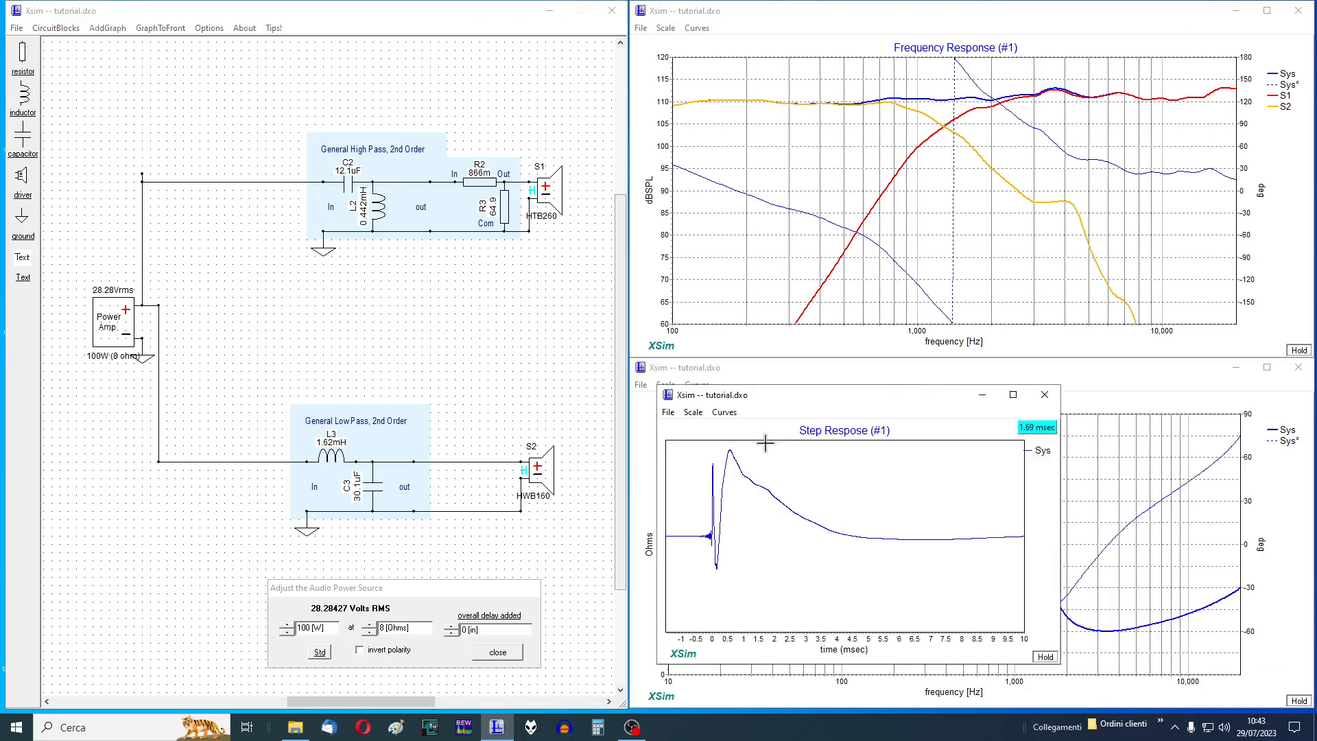
pyautogui.click(723, 414)
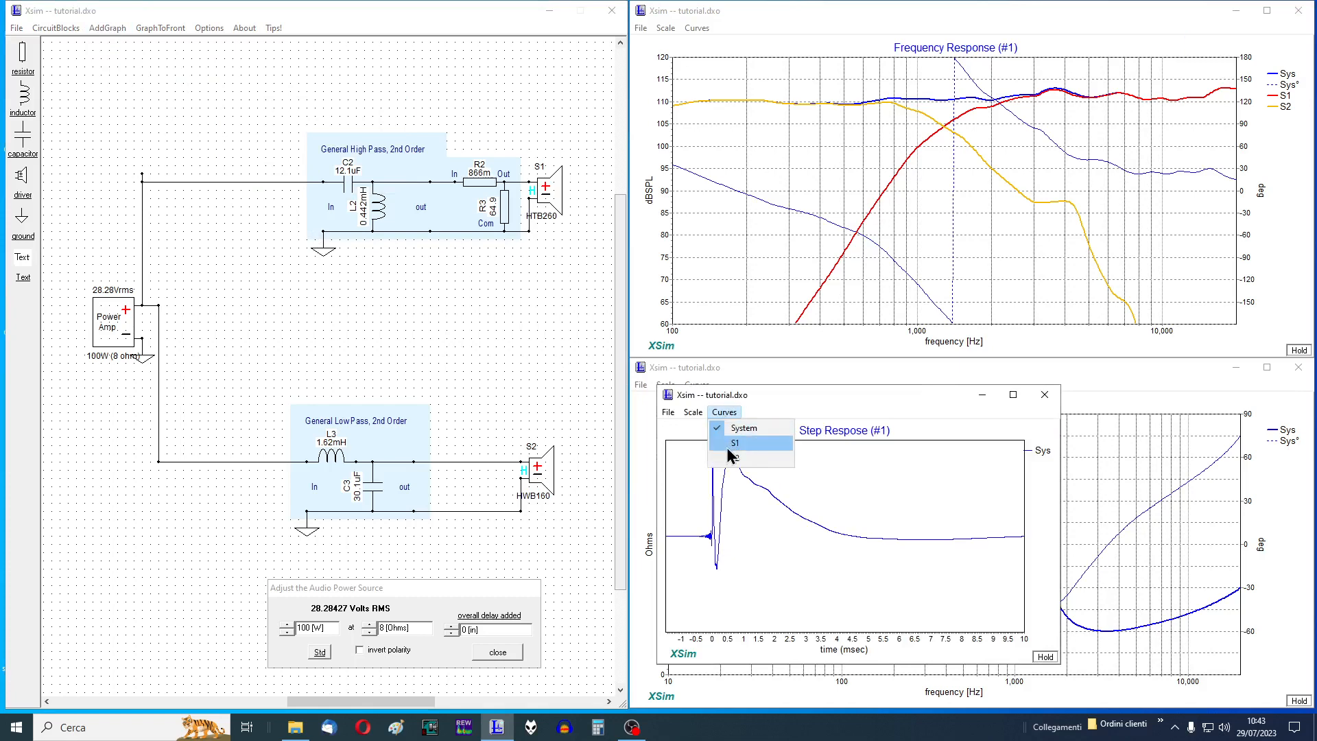
pyautogui.click(733, 443)
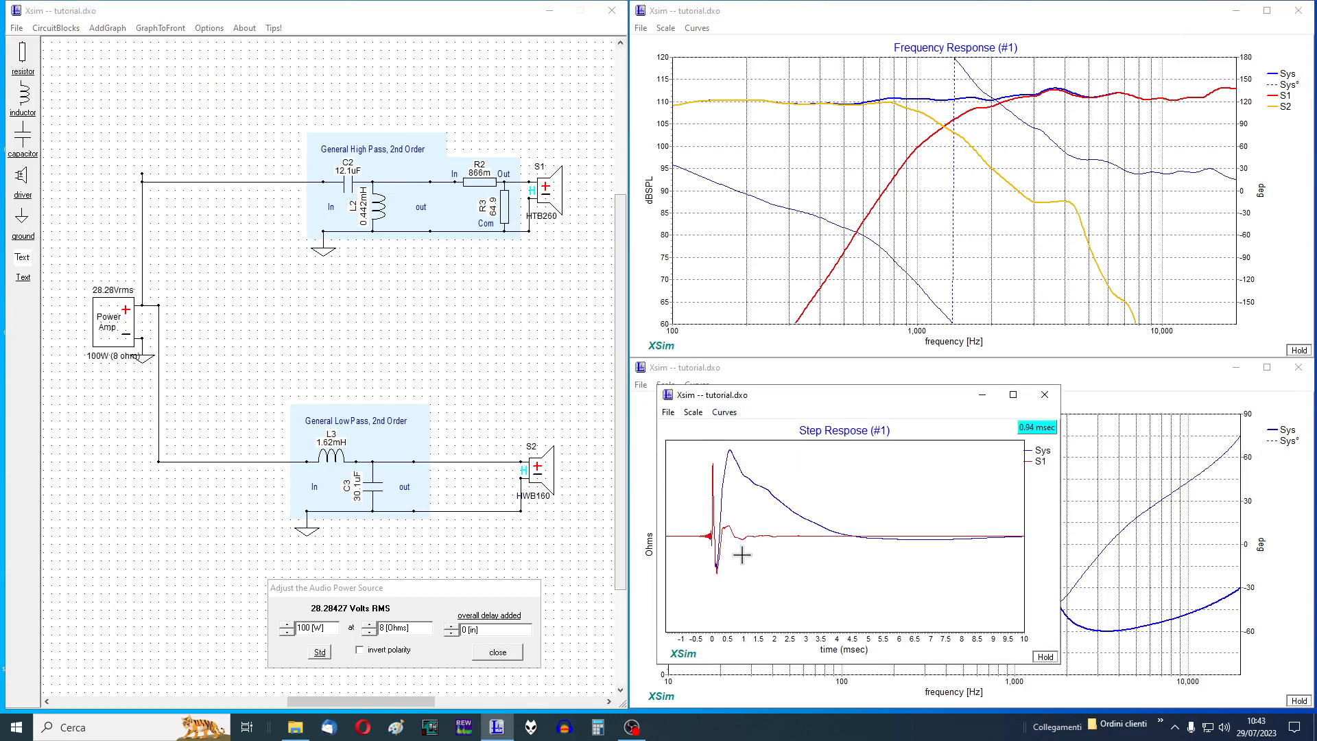
pyautogui.click(1014, 398)
# Add the S2 curve to the step response graph and close the graph.
pyautogui.click(68, 24)
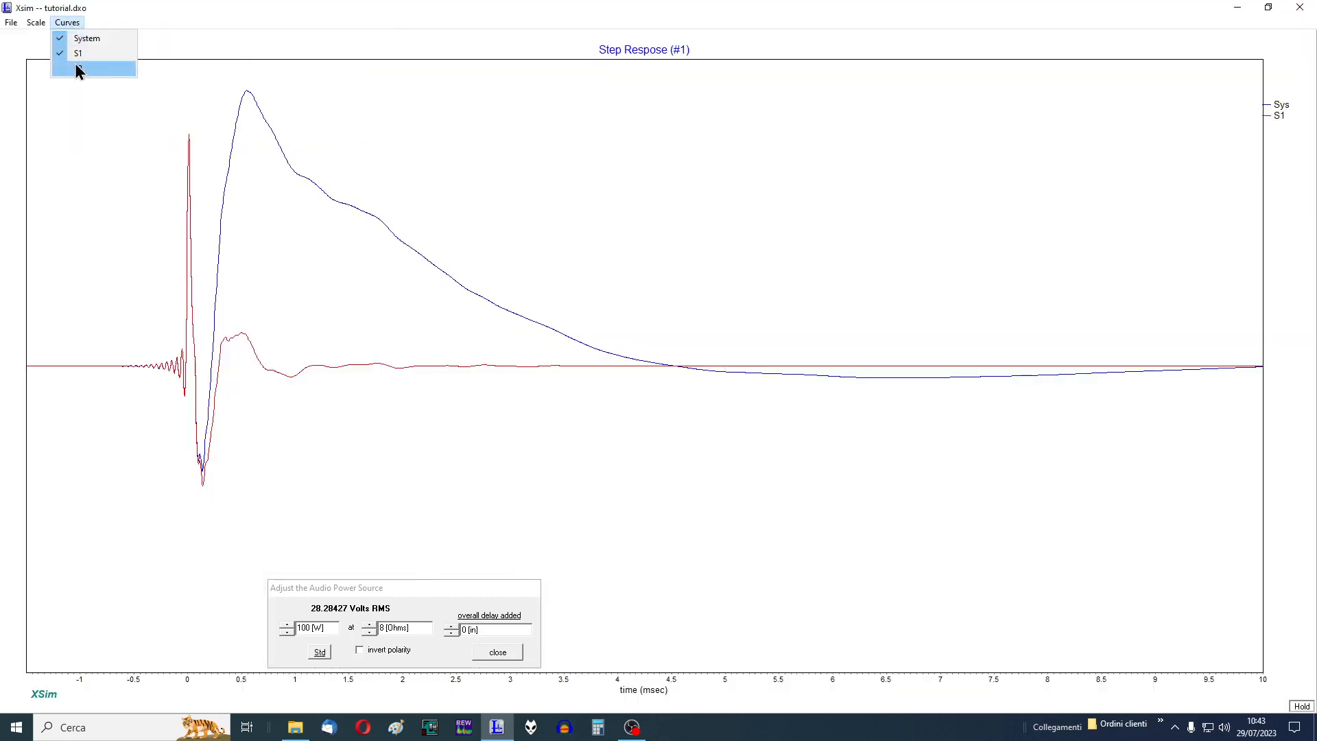
pyautogui.click(75, 69)
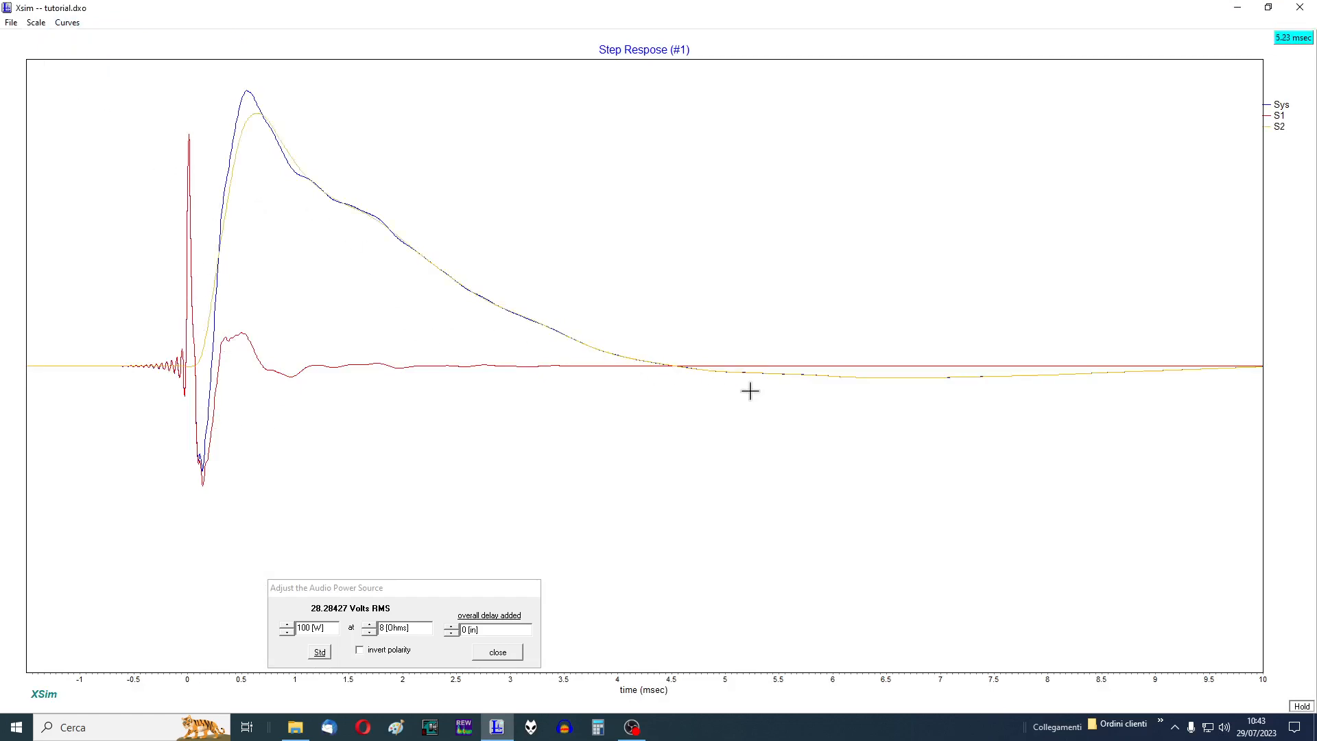
pyautogui.click(1301, 9)
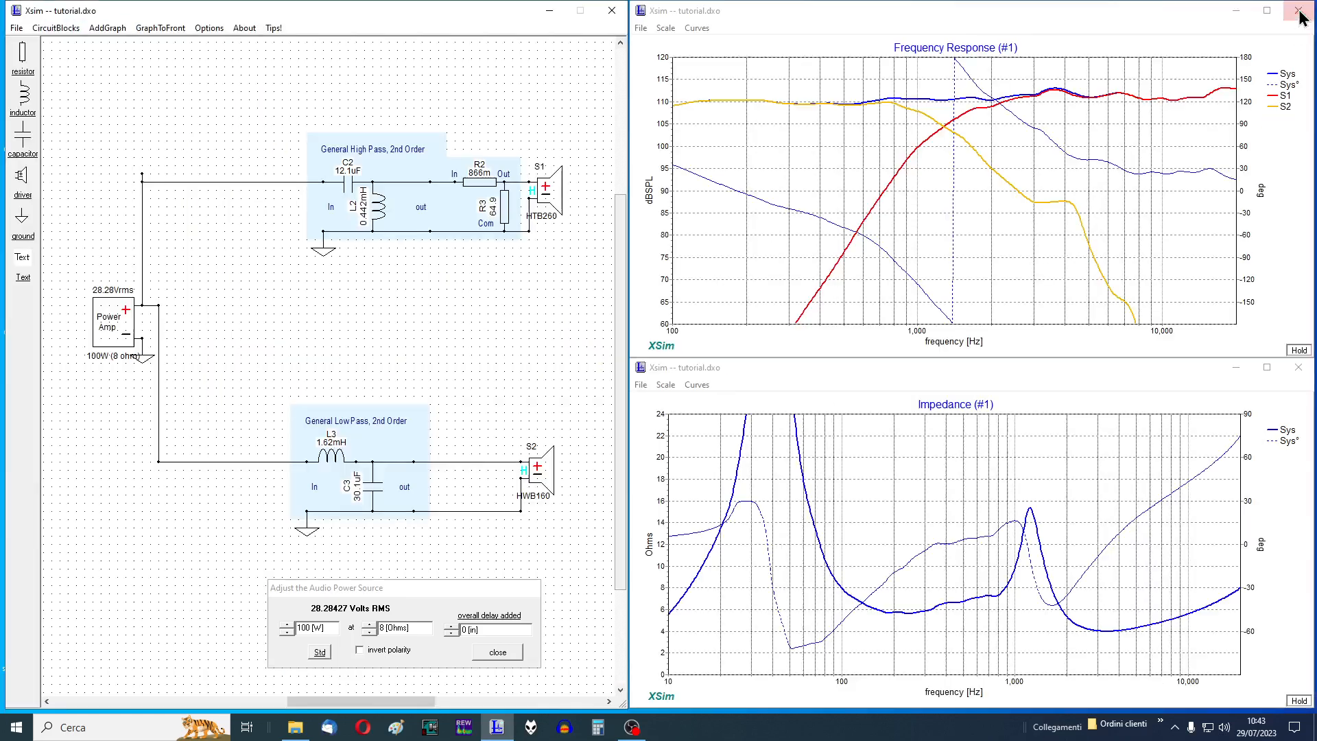
# Show the S1 and S2 curves in a new Square Wave Response graph, and close the graph and the power source settings.
pyautogui.click(106, 31)
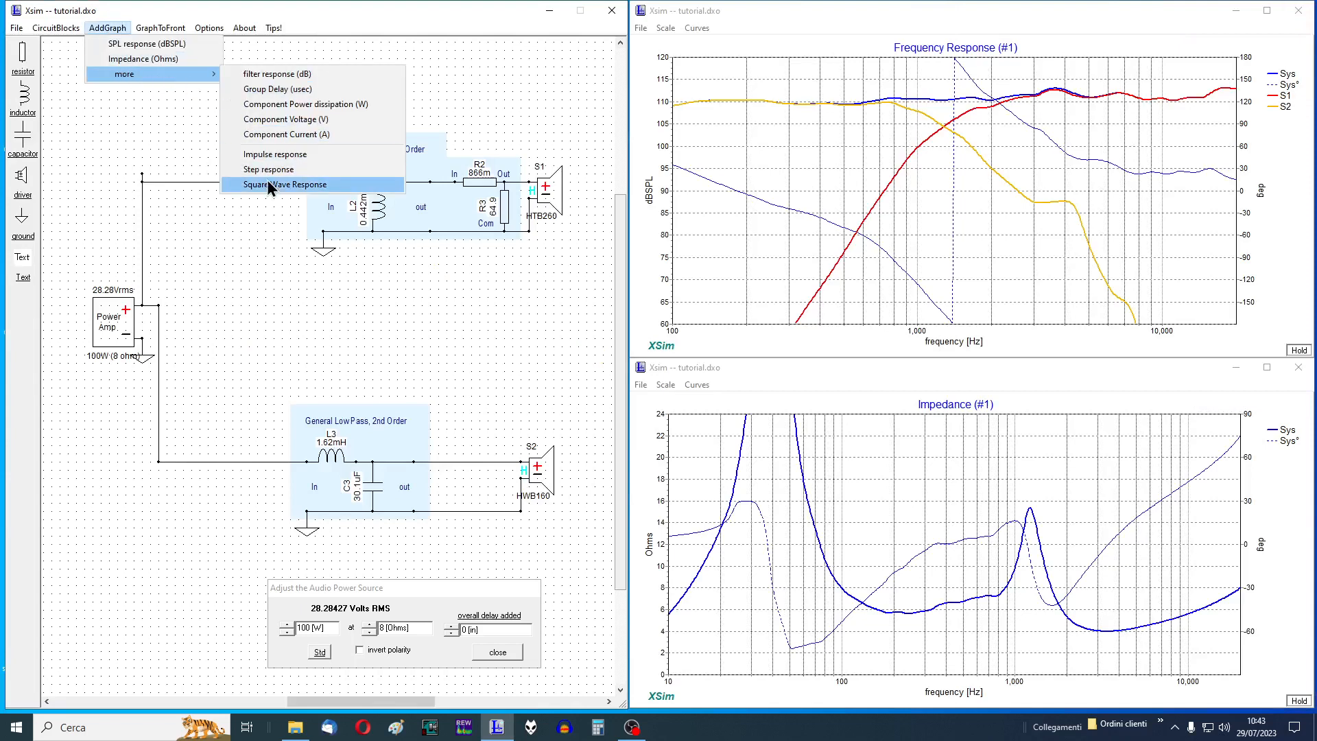
pyautogui.click(270, 185)
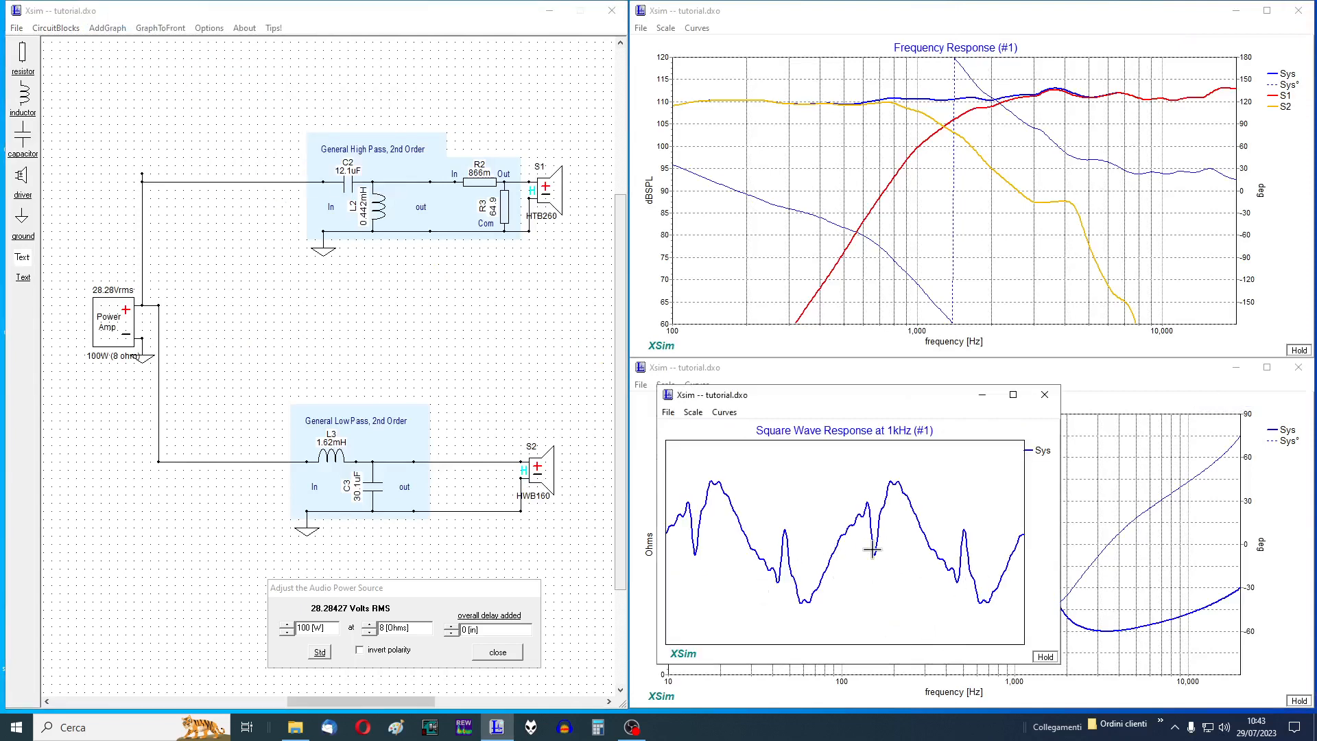
pyautogui.click(726, 414)
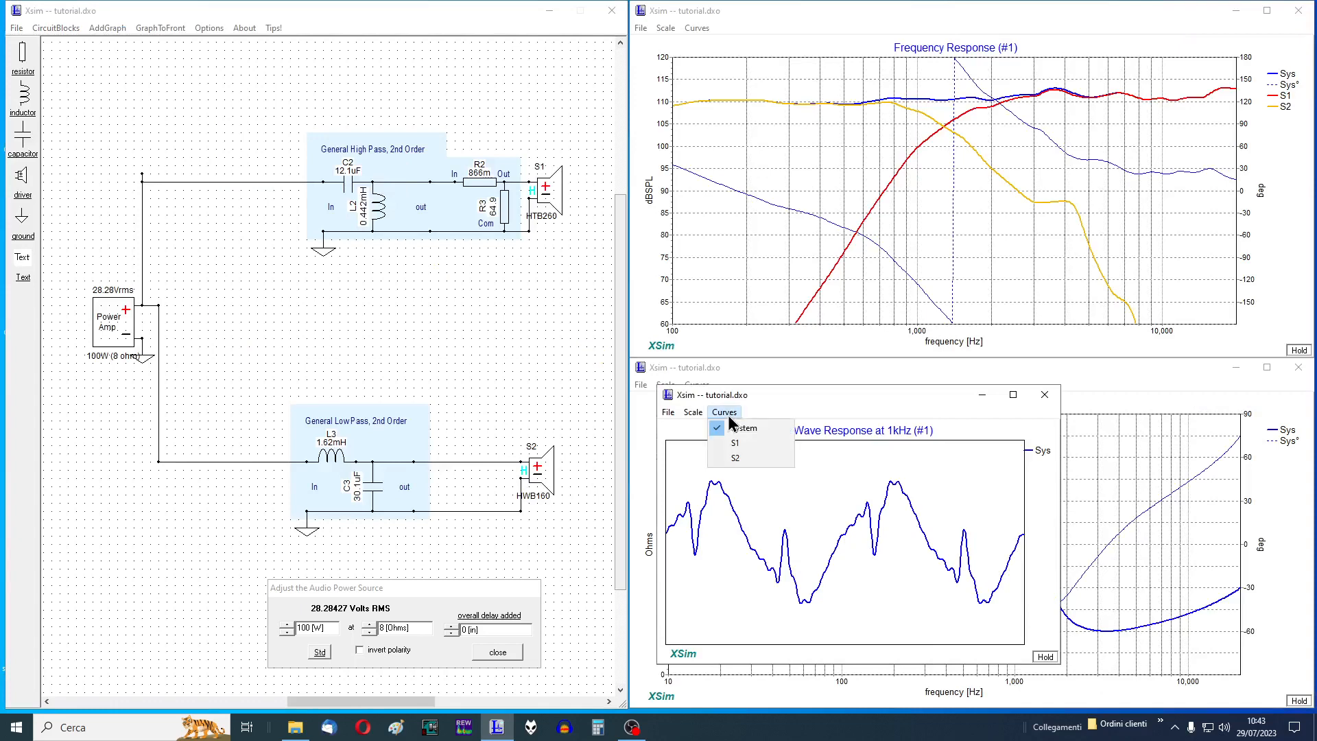
pyautogui.click(731, 444)
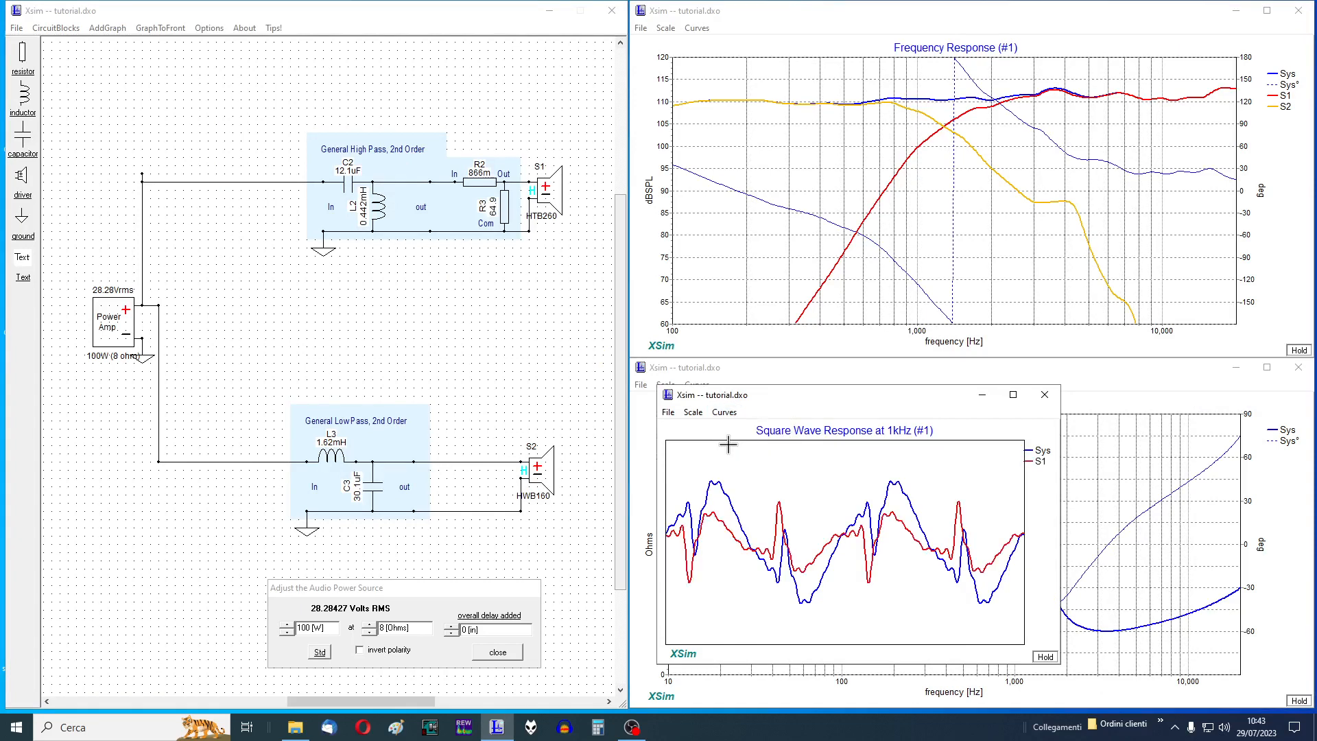
pyautogui.click(727, 410)
pyautogui.click(740, 465)
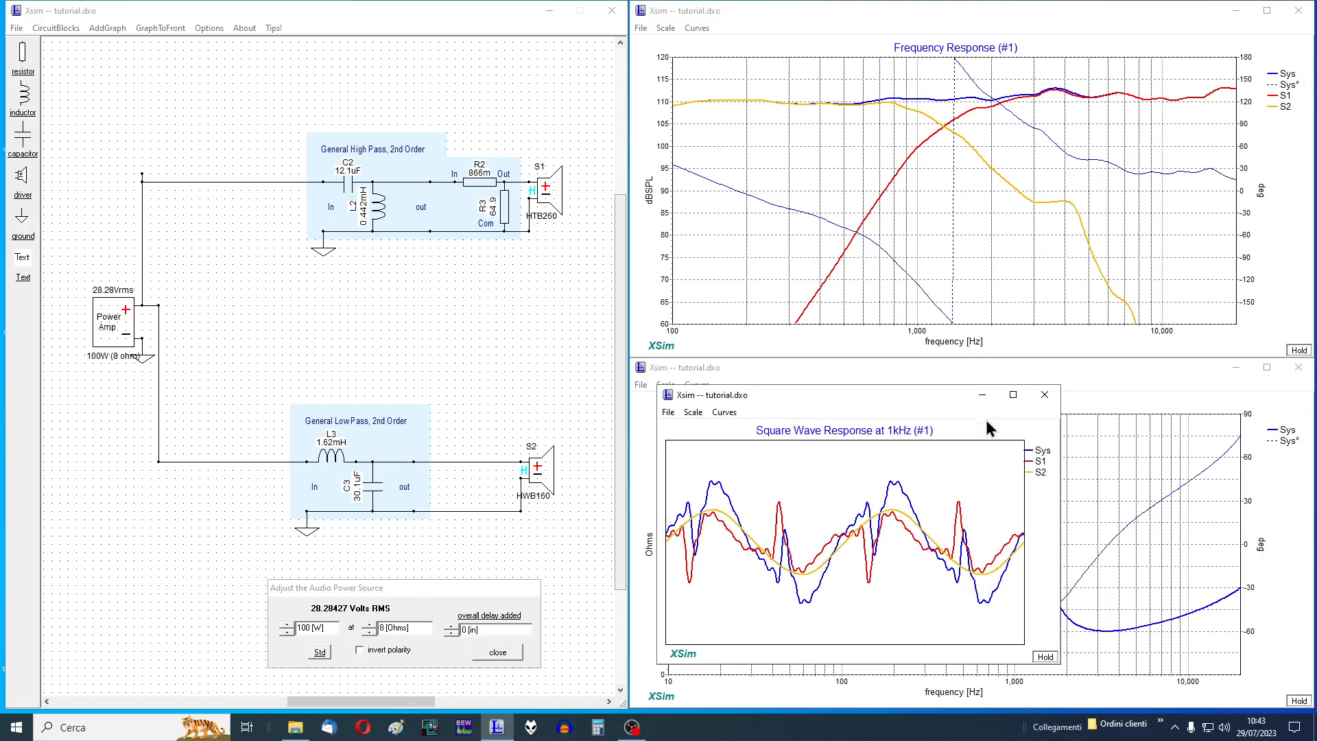
pyautogui.click(1044, 395)
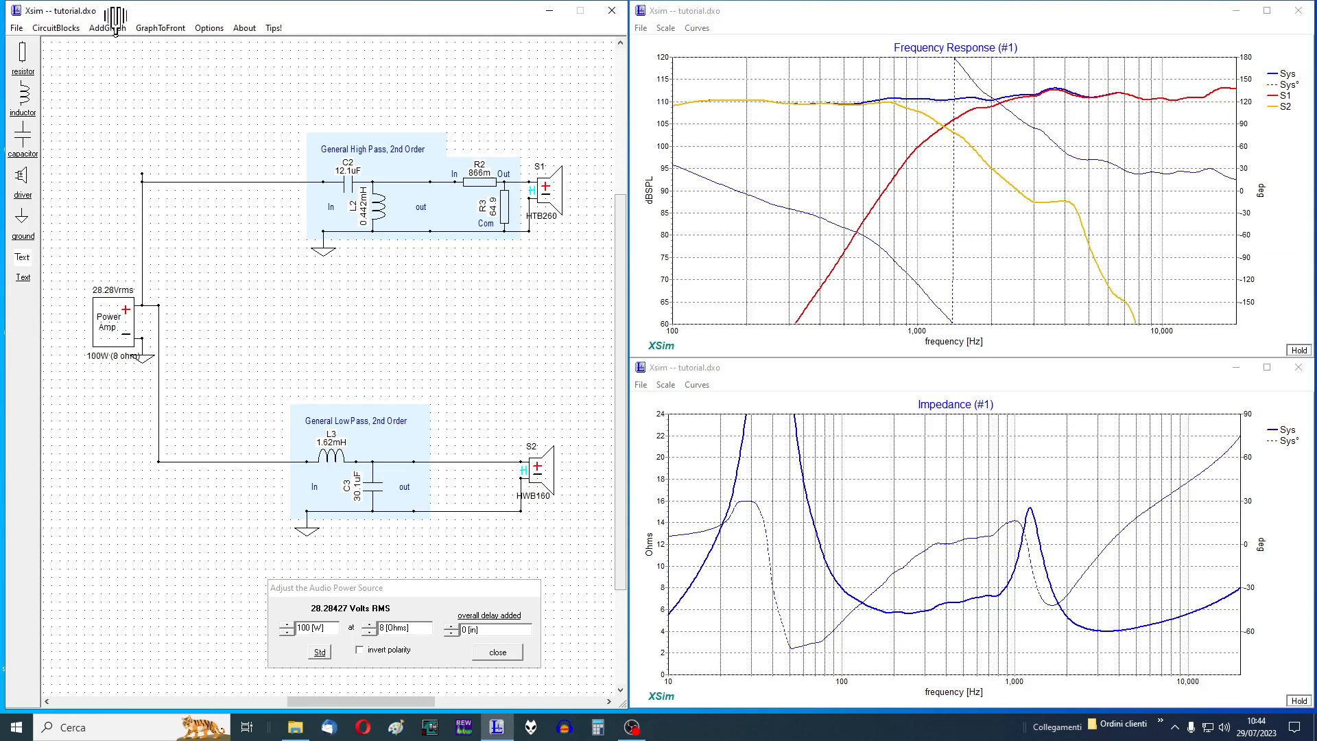
pyautogui.click(495, 655)
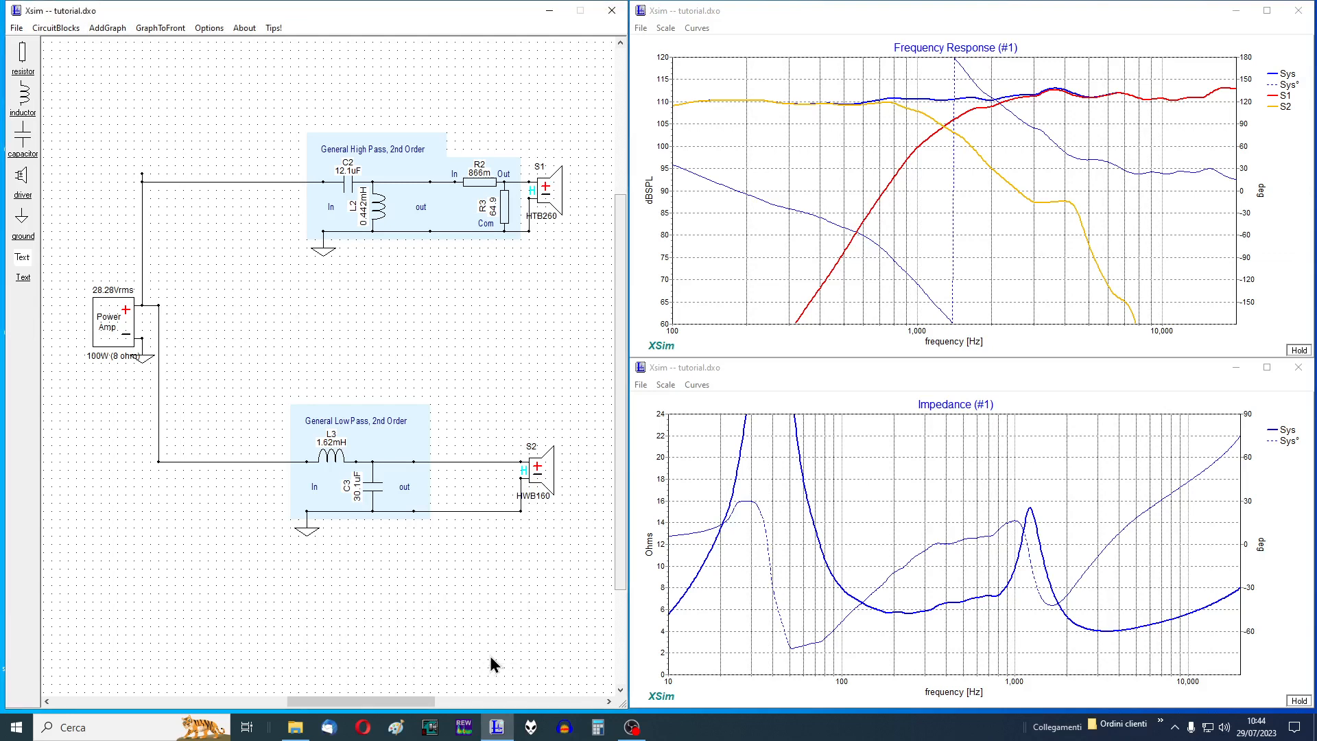
# Add a second SPL response graph and apply 1/6 octave additional smoothing to its system curve.
pyautogui.click(108, 28)
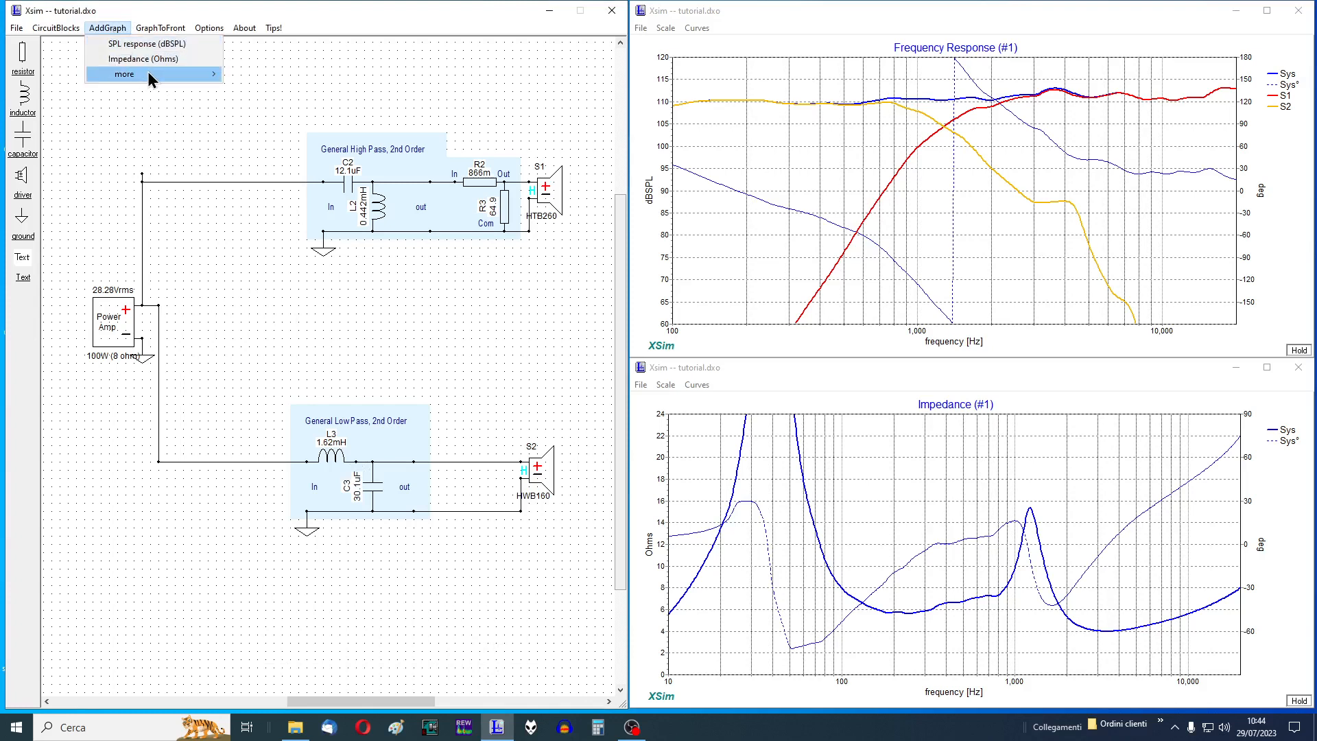
pyautogui.moveTo(149, 73)
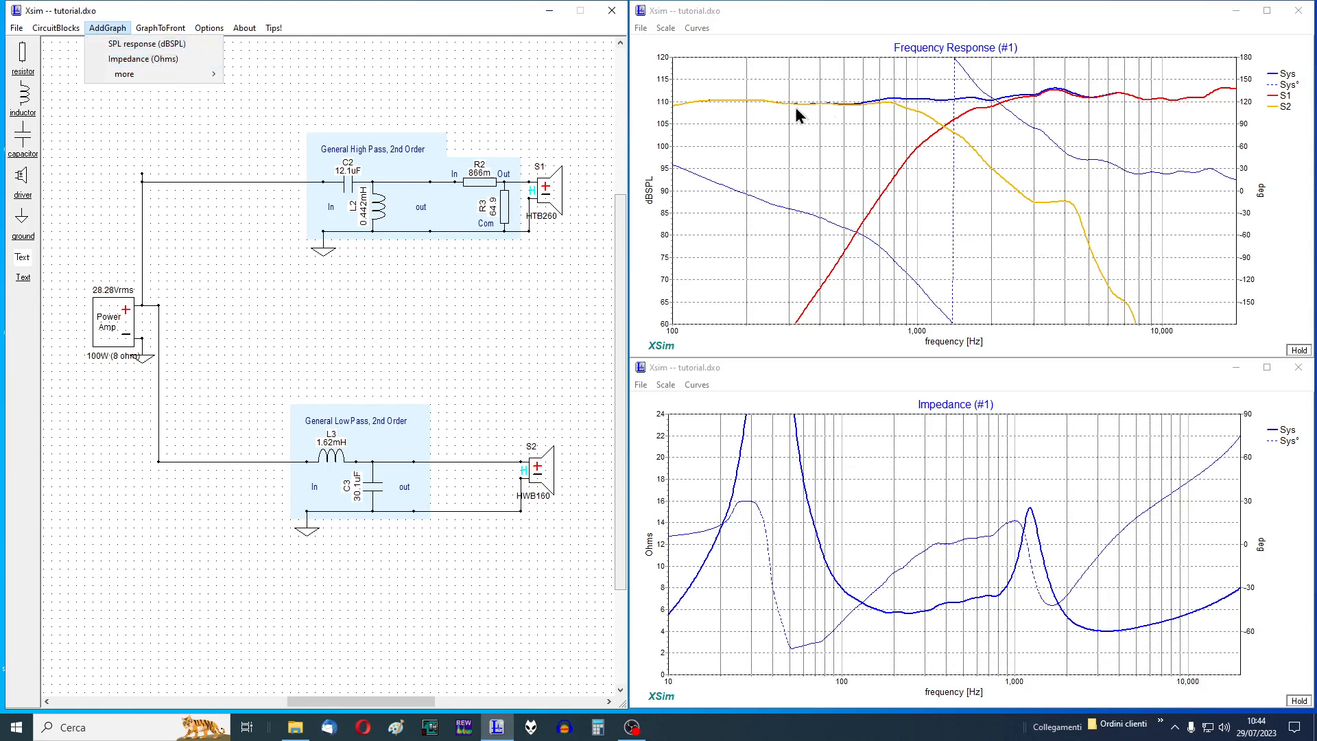
pyautogui.click(140, 44)
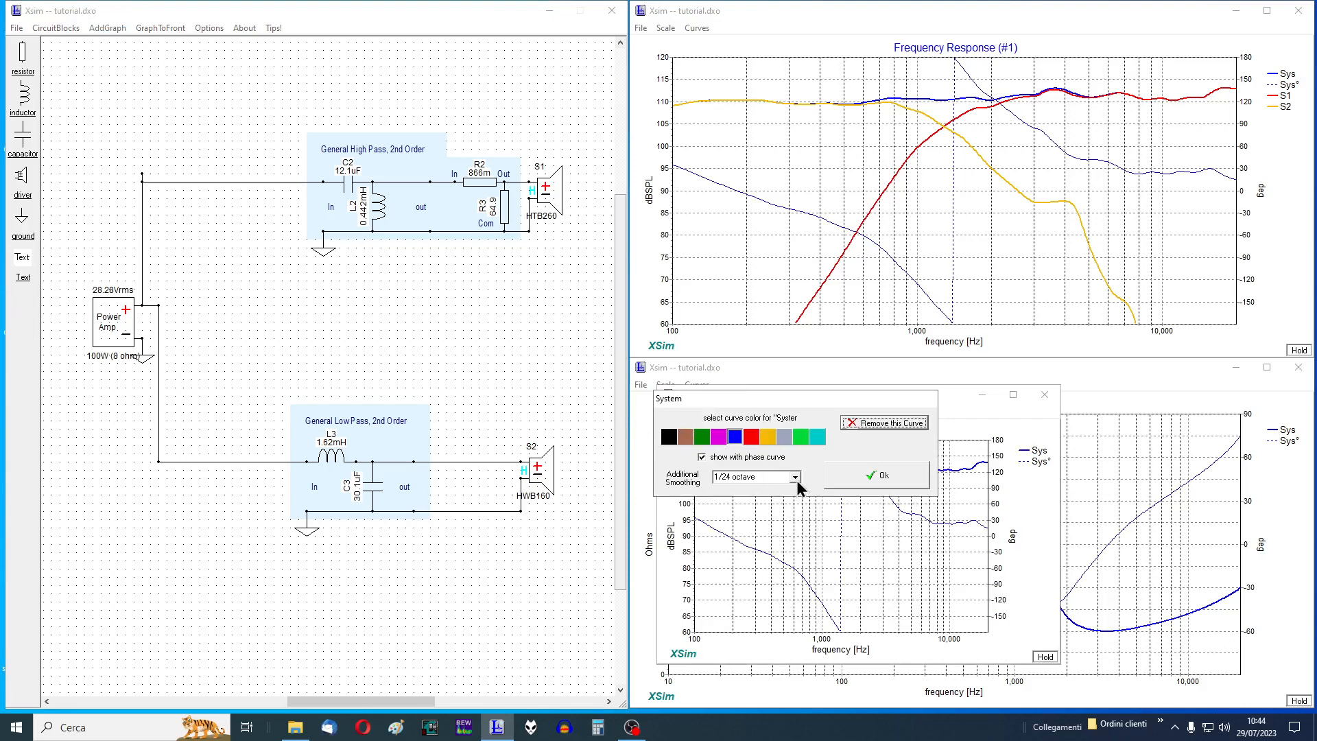
pyautogui.click(796, 480)
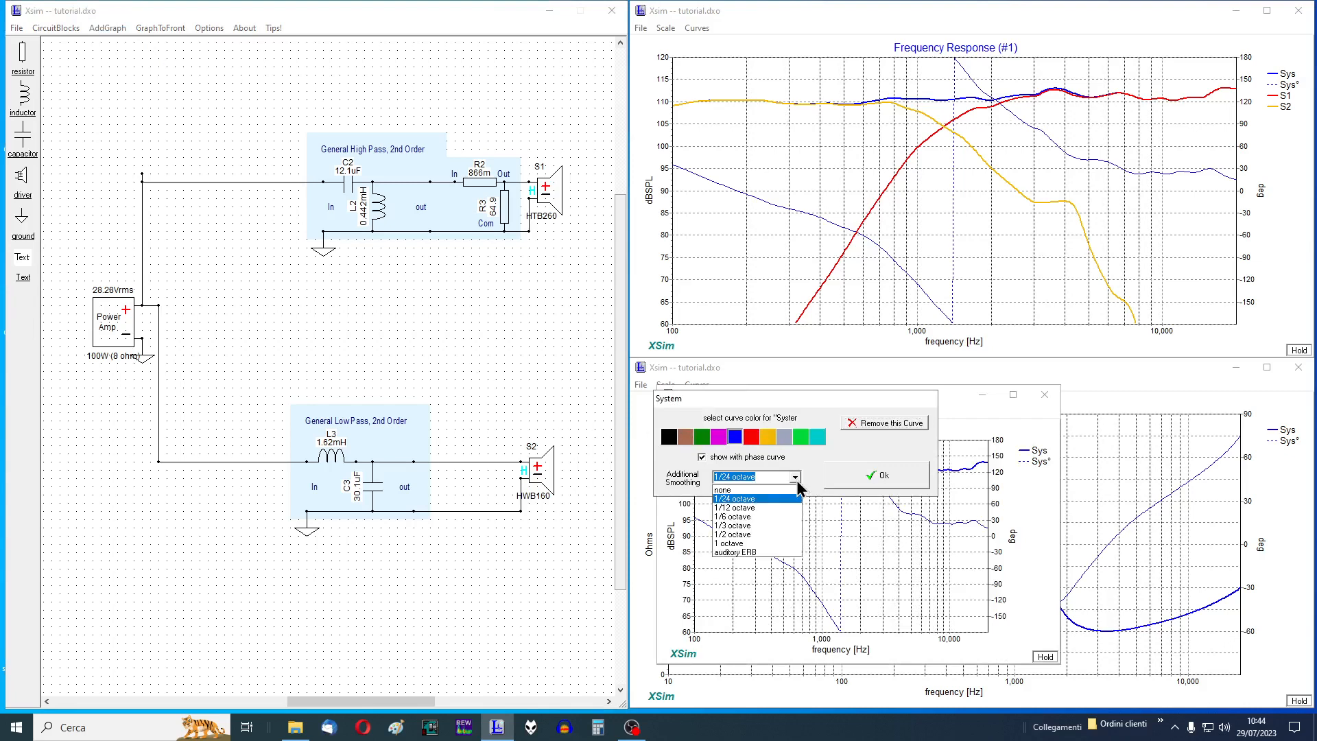
pyautogui.click(764, 518)
pyautogui.click(834, 479)
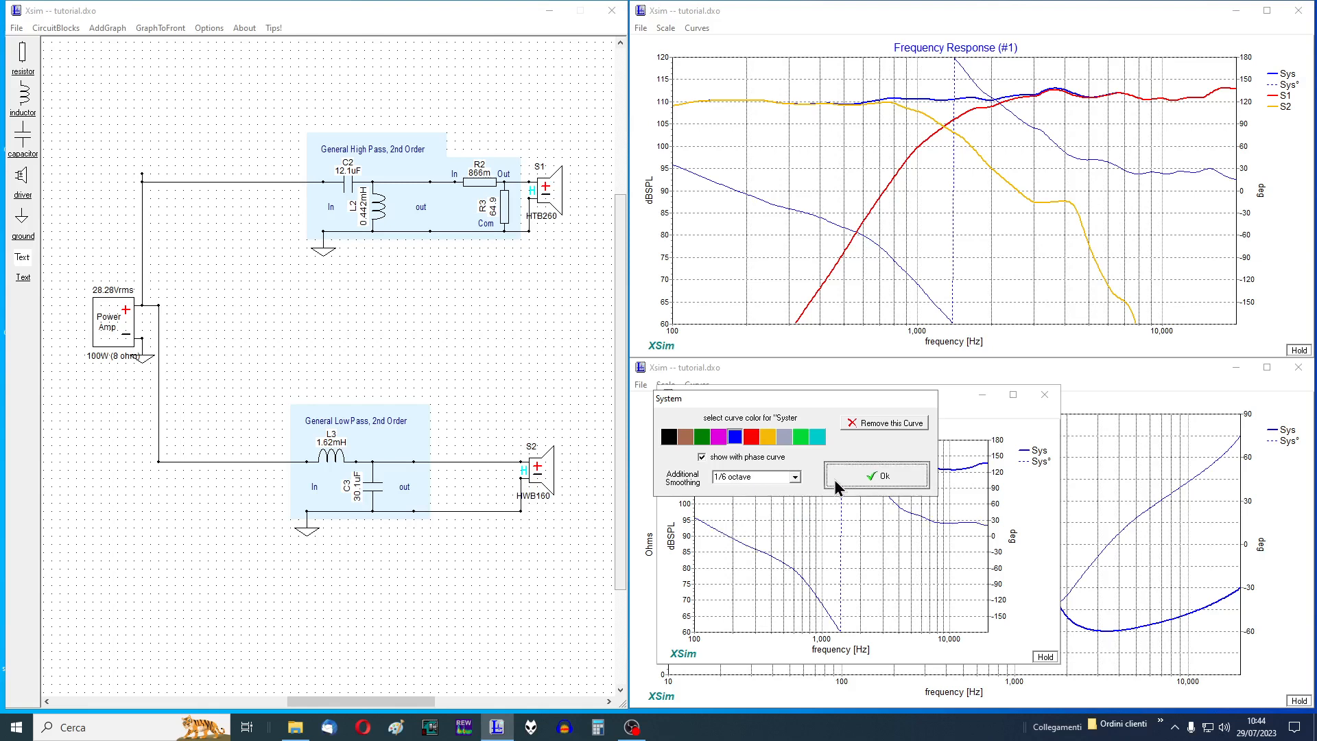
# Enlarge the new frequency response graph to full screen to examine the smoothed system curve, and restore its window size.
pyautogui.click(1013, 394)
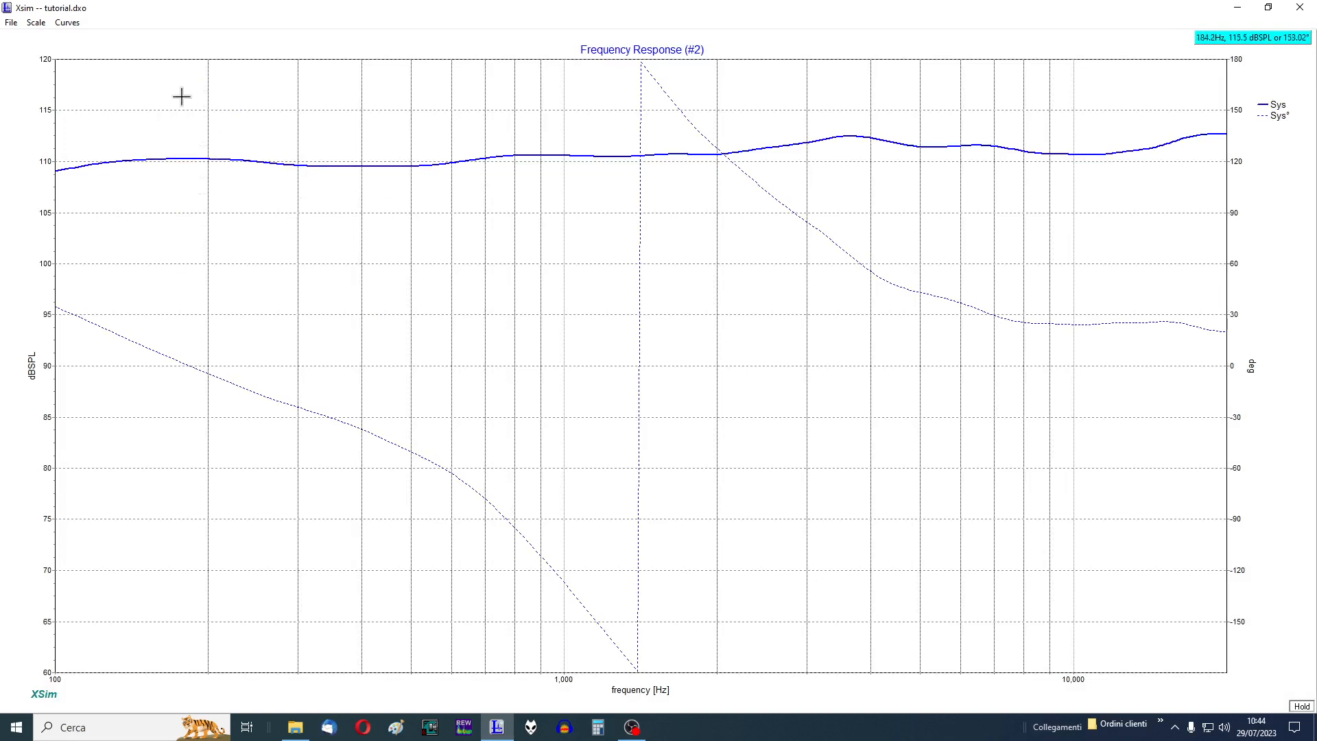
pyautogui.click(71, 24)
pyautogui.moveTo(36, 23)
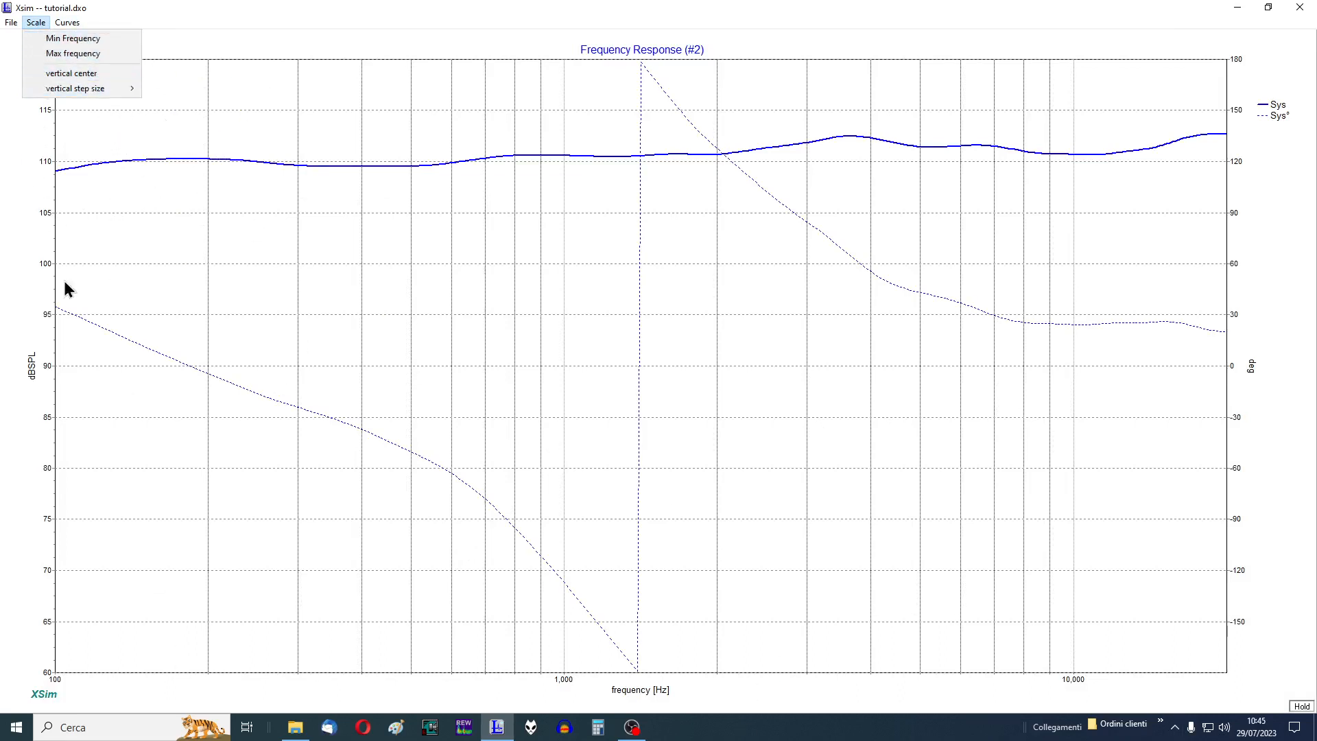
pyautogui.click(190, 40)
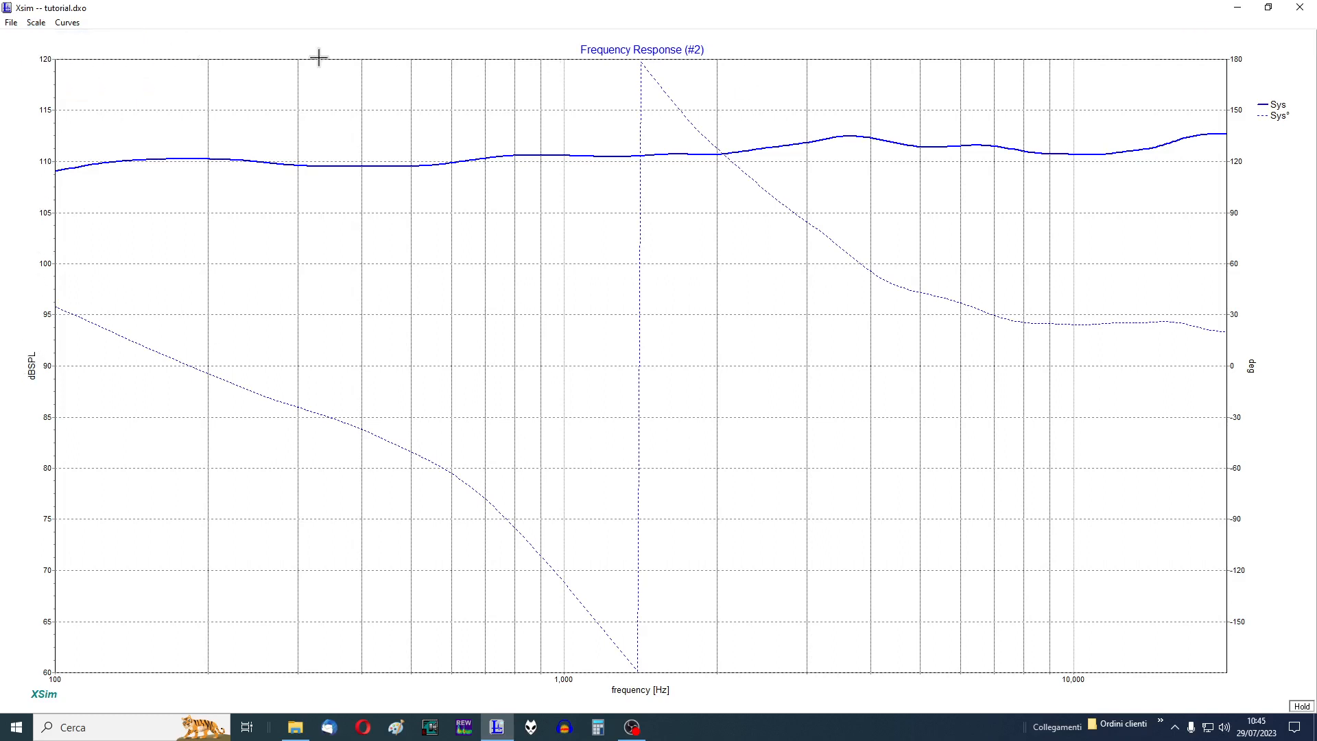
pyautogui.click(1269, 10)
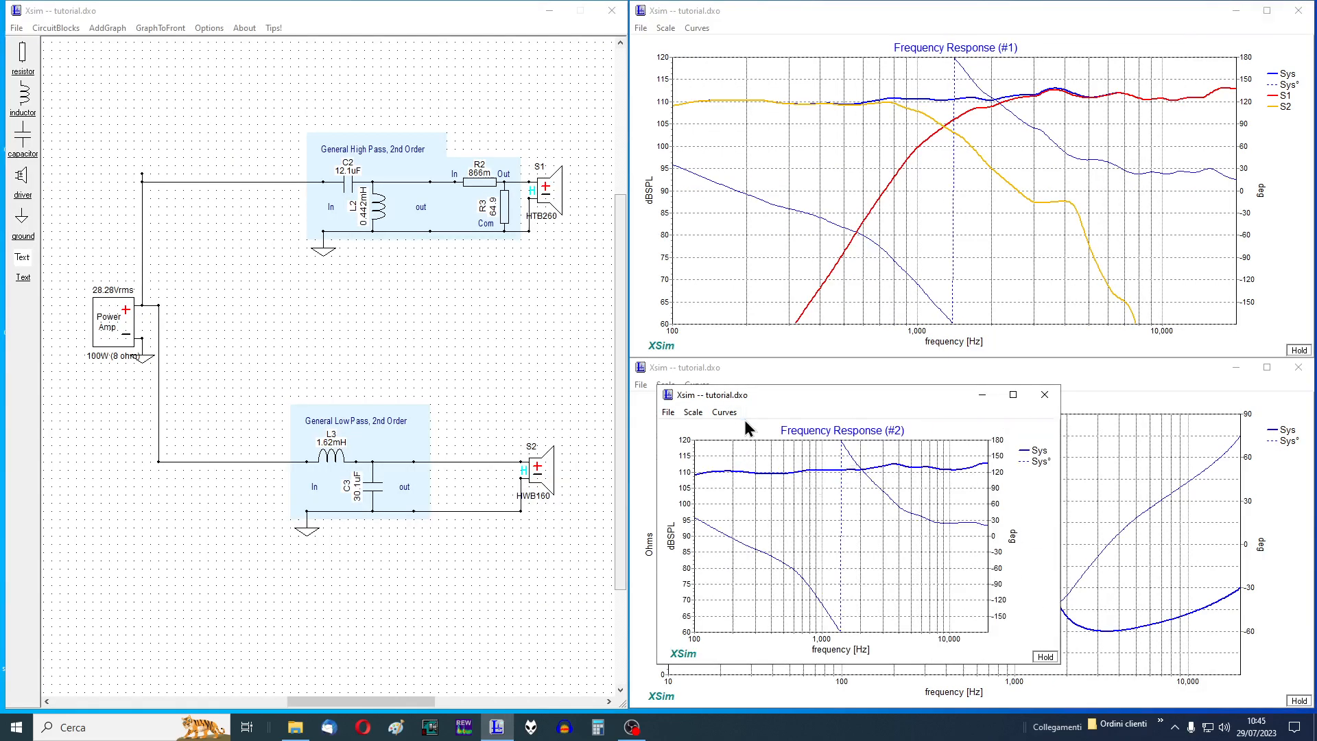
# Open the list of available curves for the second frequency response graph.
pyautogui.click(716, 411)
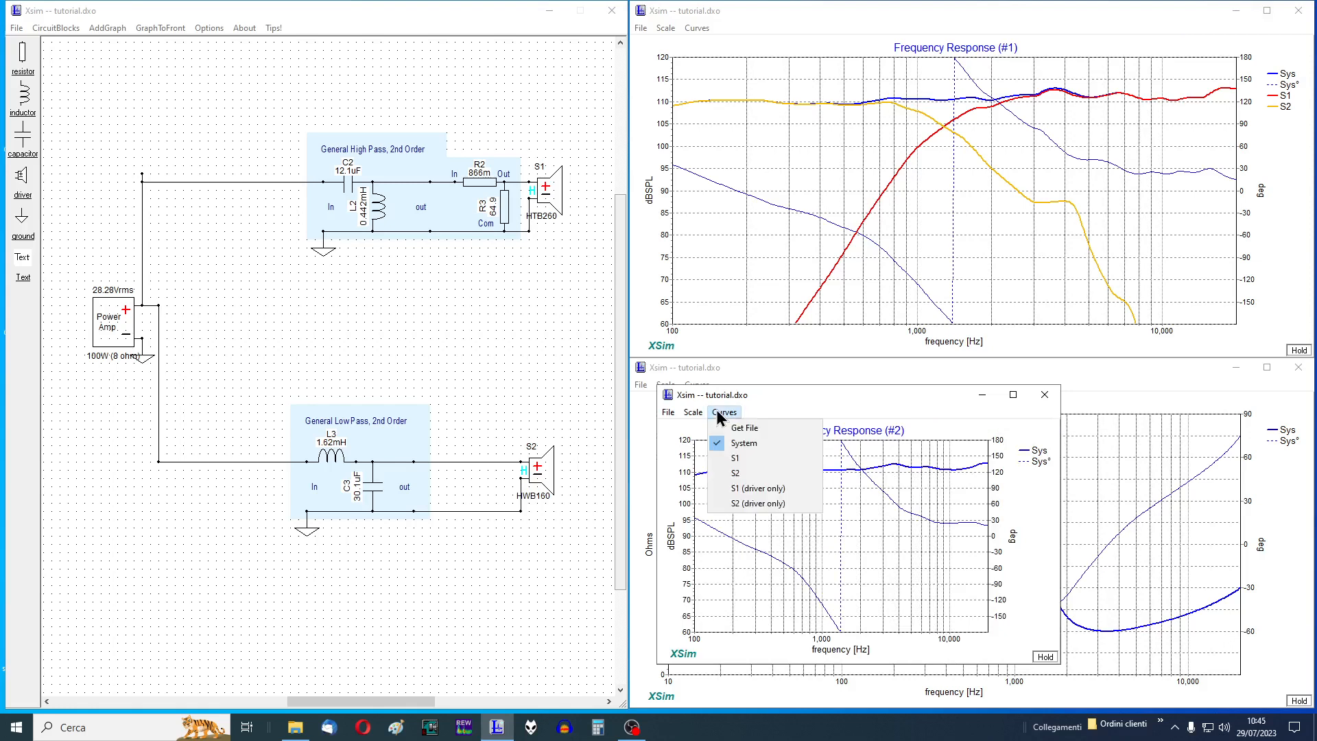